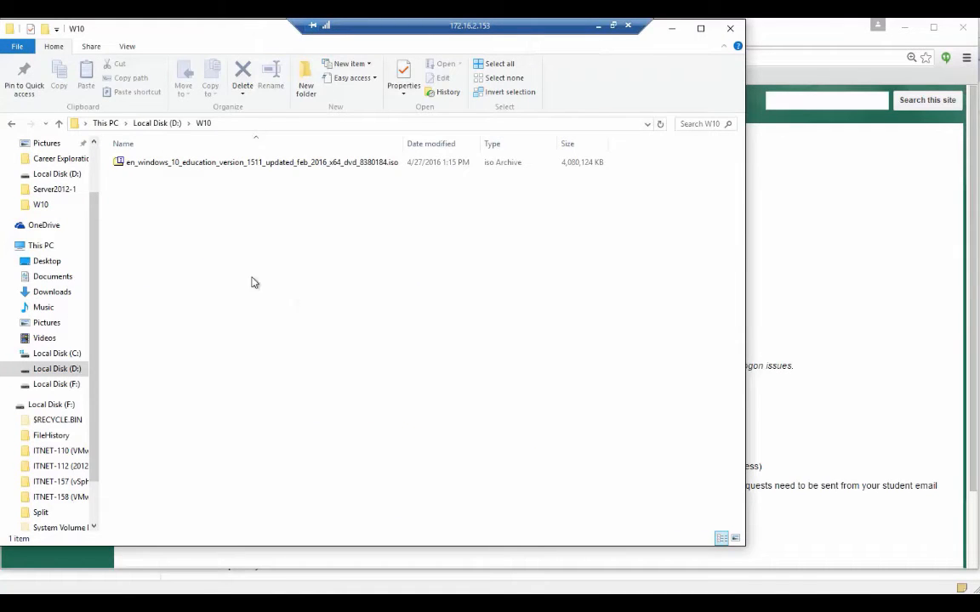
# Select the Windows 10 Education ISO in D:\W10, then return to VMware Workstation.
pyautogui.click(173, 163)
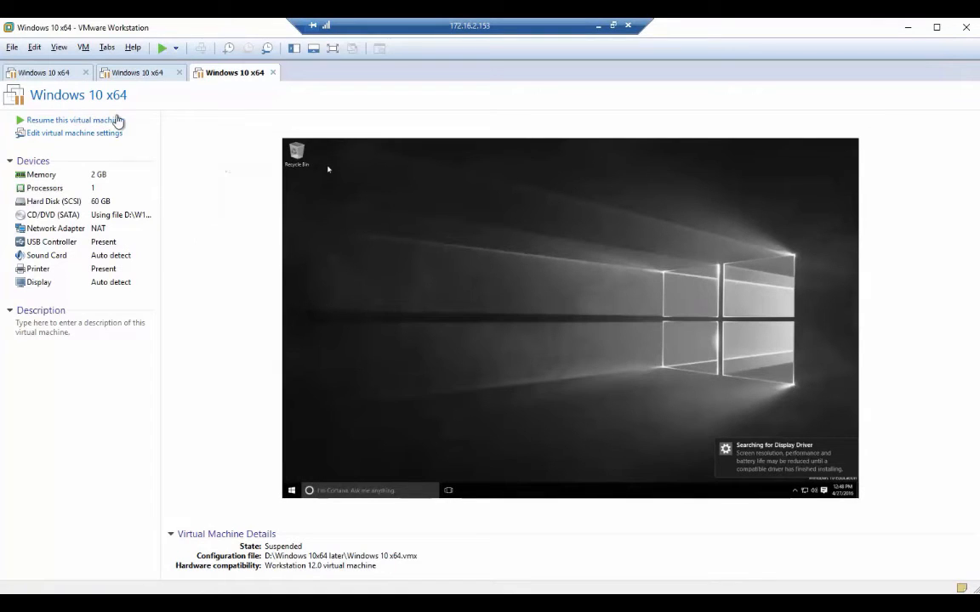
# Start a new virtual machine from the File menu with the Typical (recommended) configuration.
pyautogui.click(12, 47)
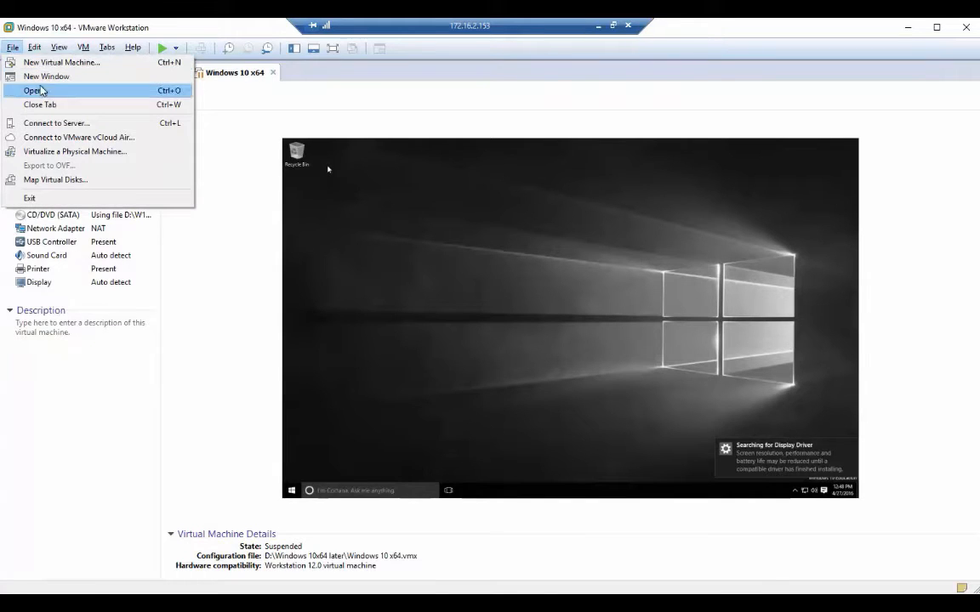
pyautogui.click(55, 63)
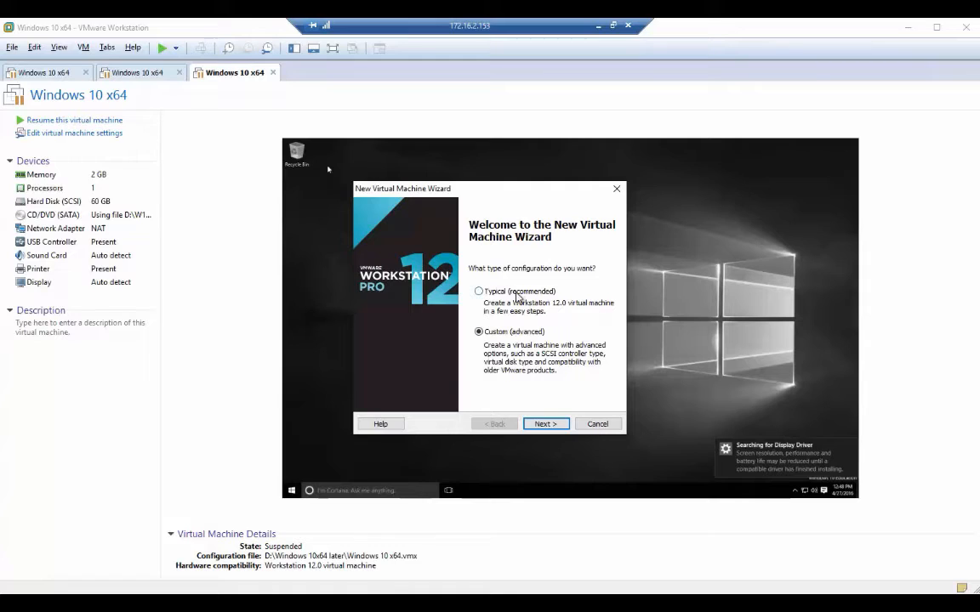
pyautogui.click(493, 291)
pyautogui.click(553, 426)
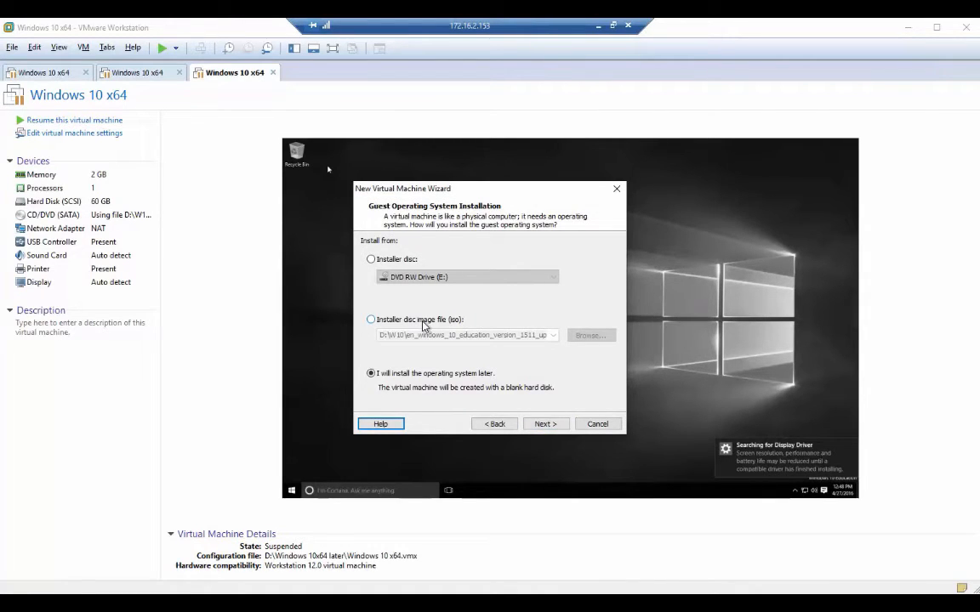
# Compare the installer disc, ISO image and install-later sources, settling on the Windows 10 ISO.
pyautogui.click(388, 264)
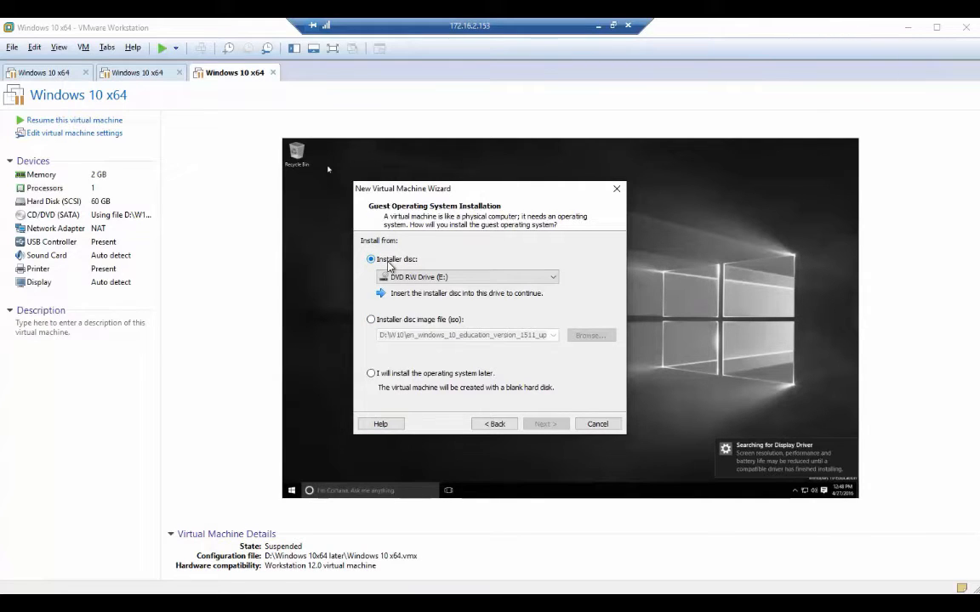
pyautogui.click(376, 320)
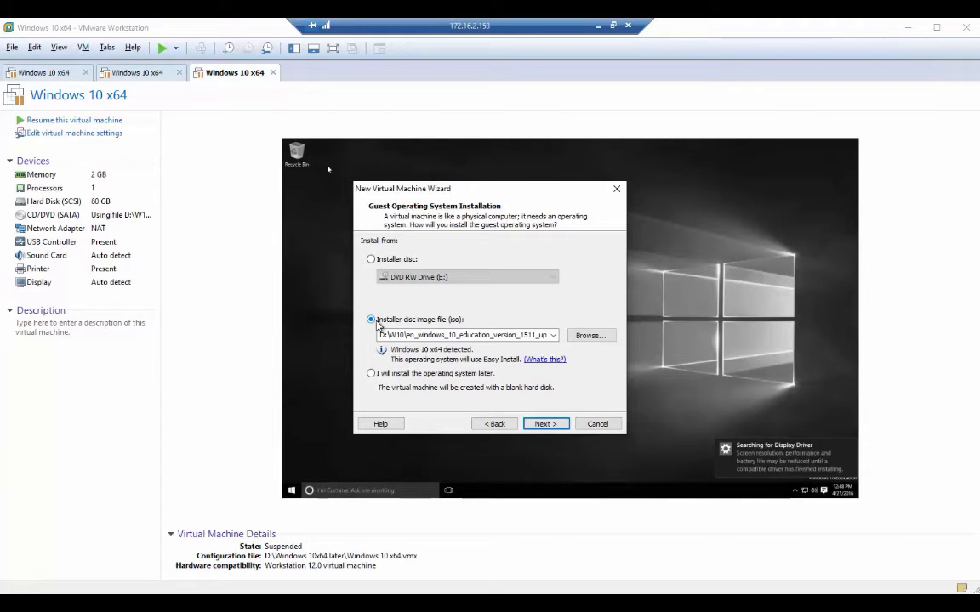
pyautogui.click(401, 376)
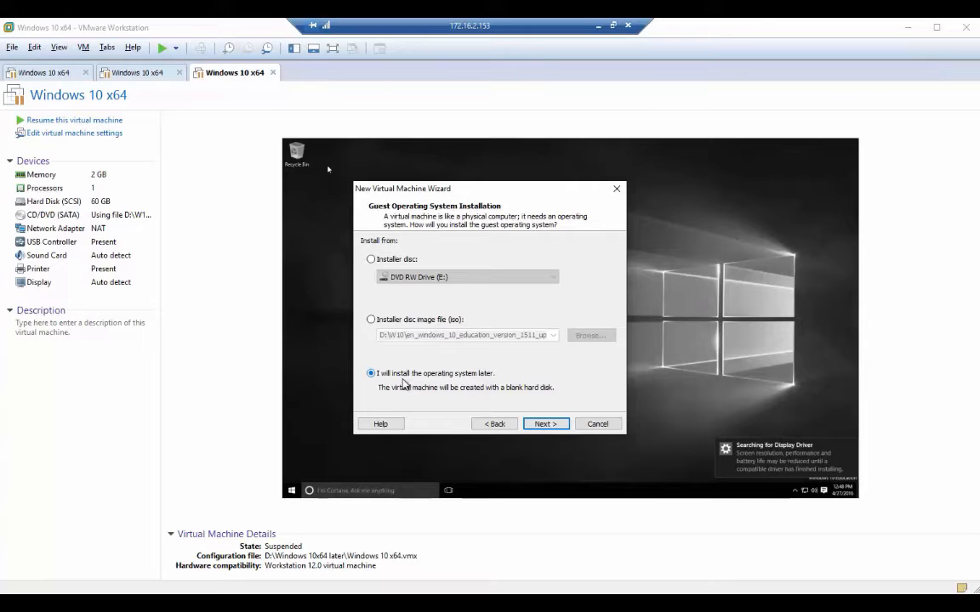
pyautogui.click(370, 320)
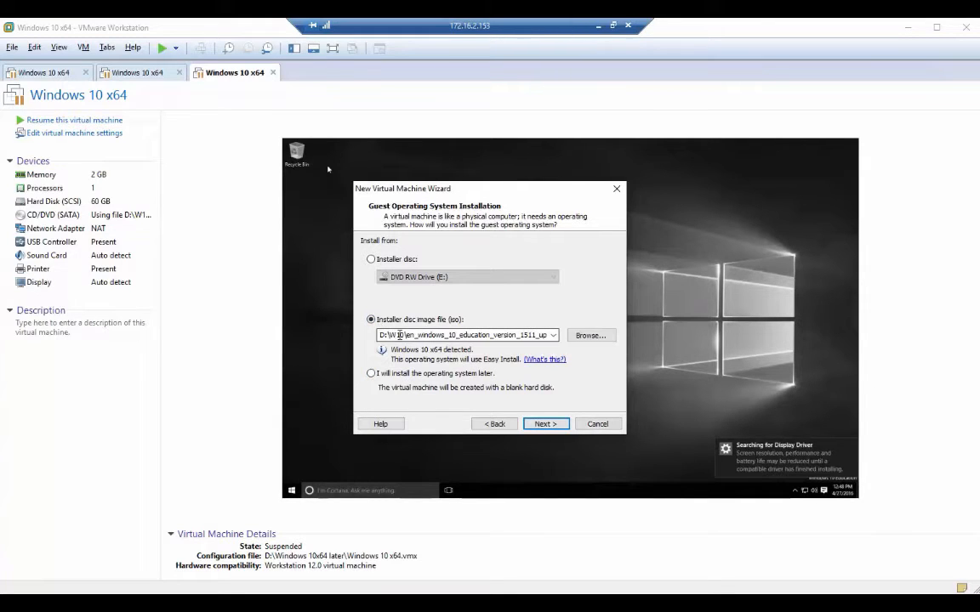
pyautogui.click(372, 373)
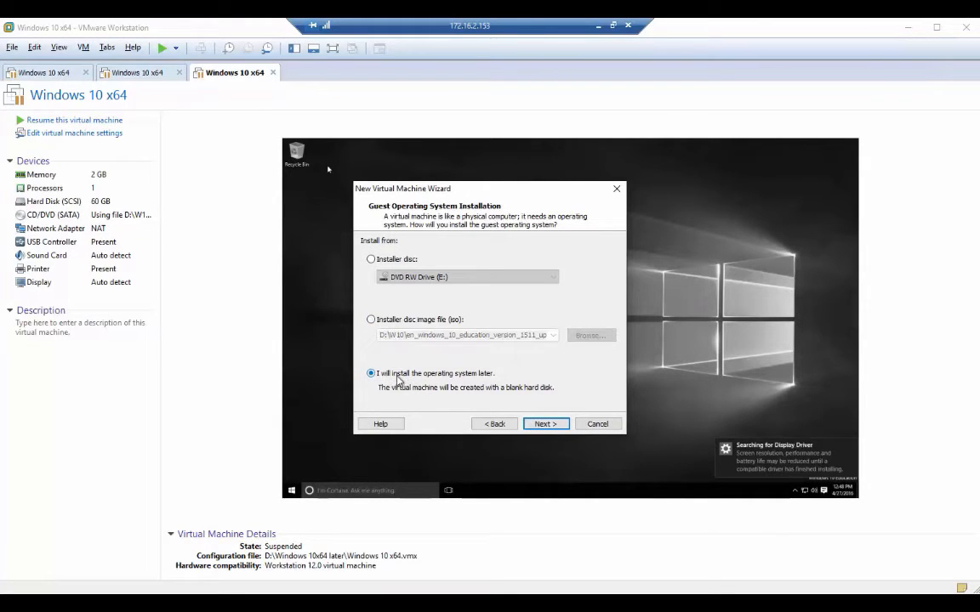
pyautogui.click(398, 322)
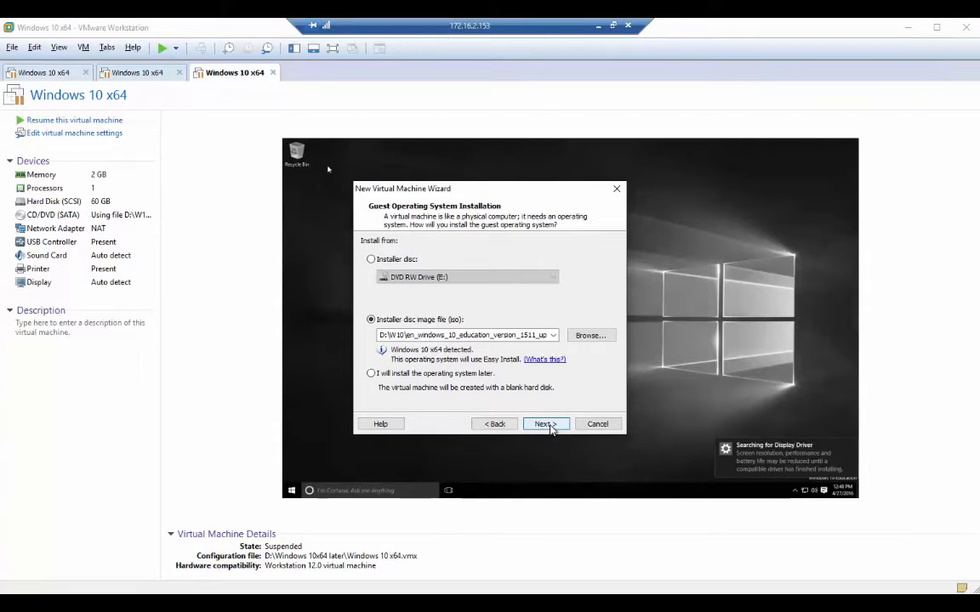
pyautogui.click(370, 374)
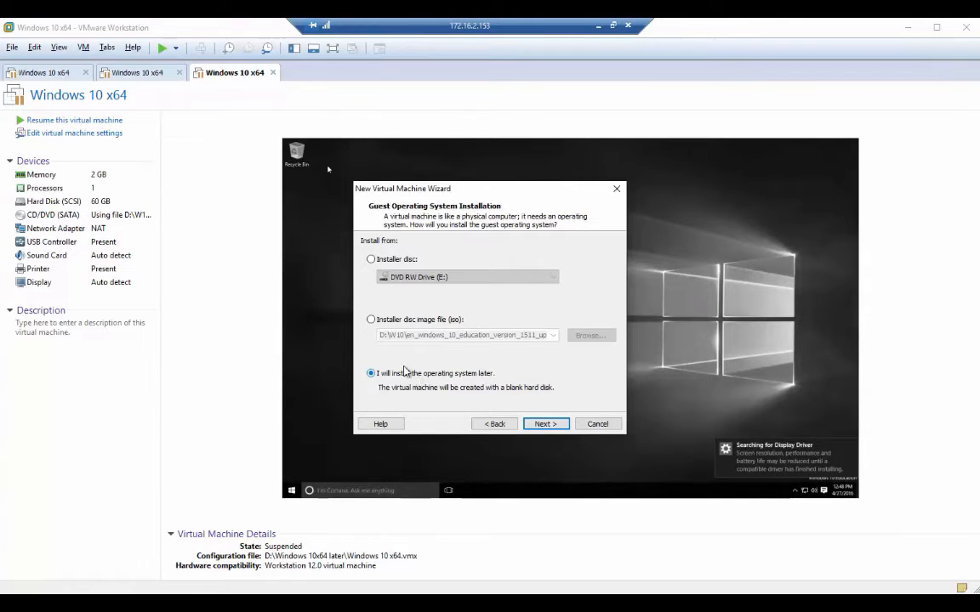
pyautogui.click(371, 320)
# Choose Windows 10 Pro as the version and replace the full name with admin.
pyautogui.click(545, 423)
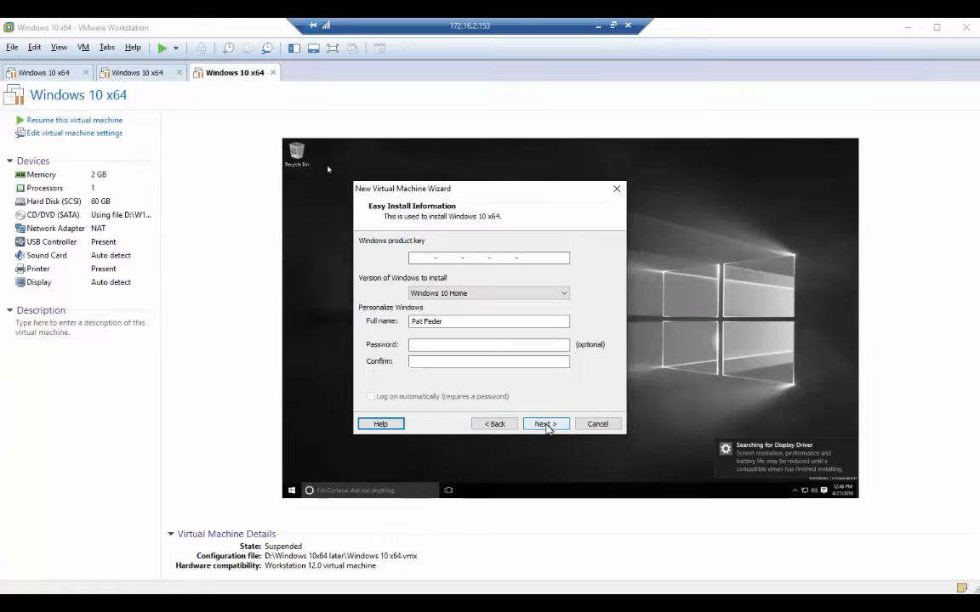
pyautogui.click(464, 293)
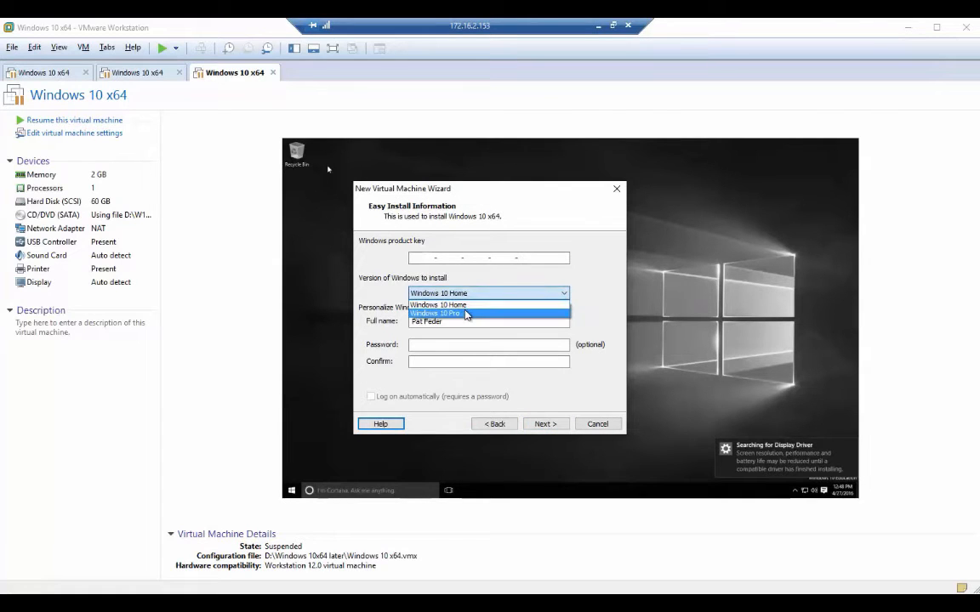
pyautogui.click(464, 312)
pyautogui.click(466, 321)
pyautogui.moveTo(466, 321); pyautogui.dragTo(409, 320)
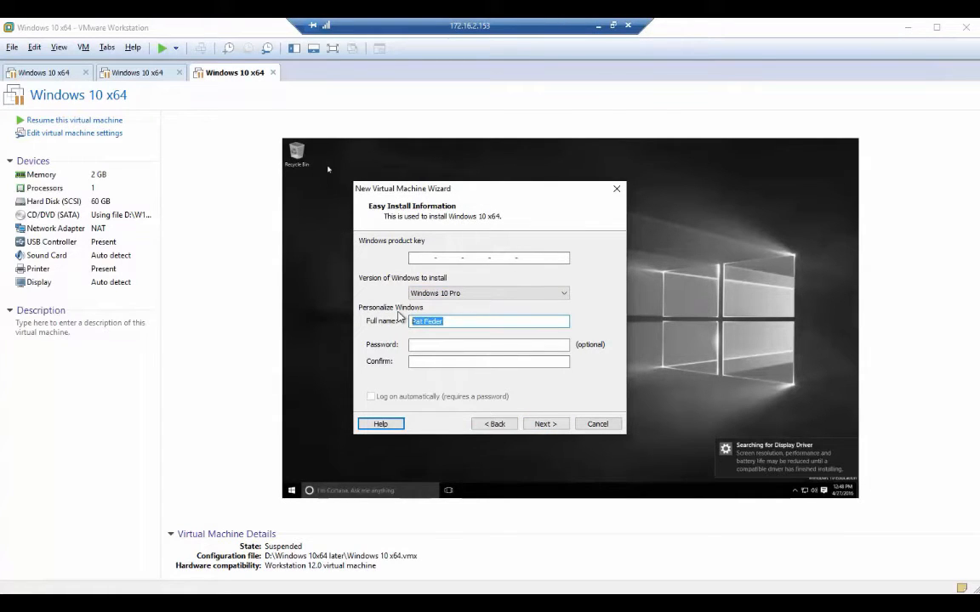
pyautogui.write('admin')
# Enter and confirm the account password, then continue without a product key.
pyautogui.press('Tab')
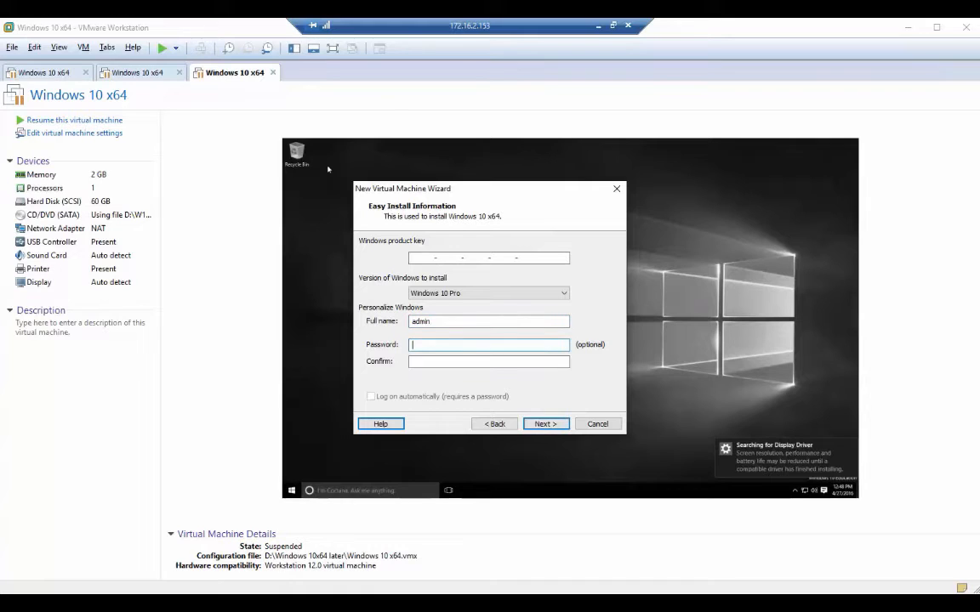
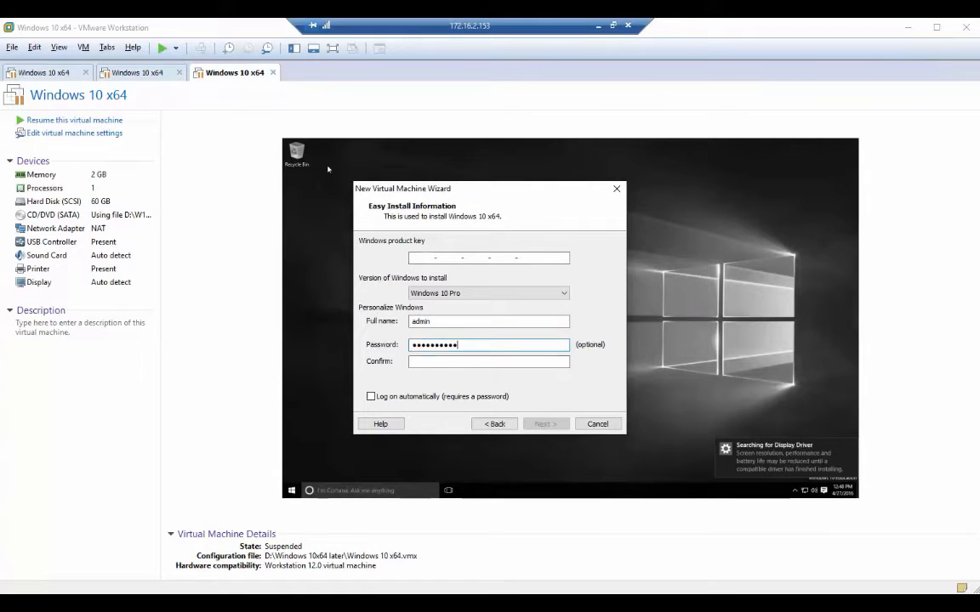
pyautogui.press('Tab')
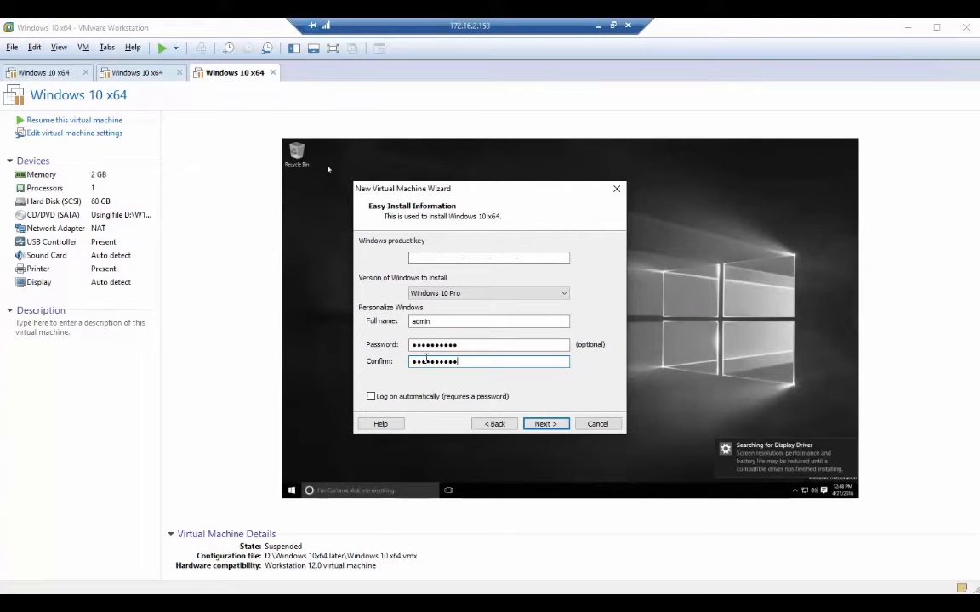
pyautogui.click(546, 424)
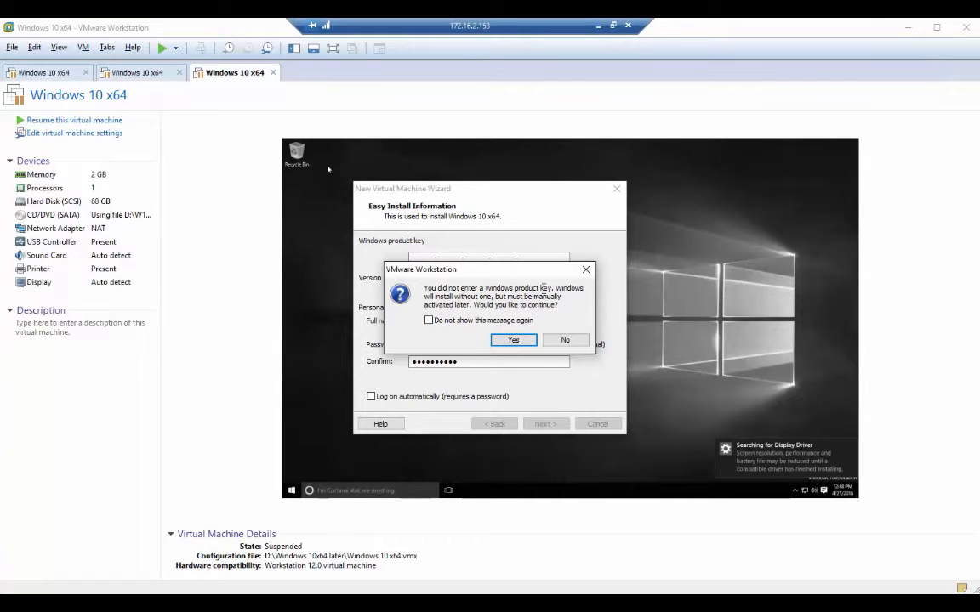
pyautogui.click(513, 340)
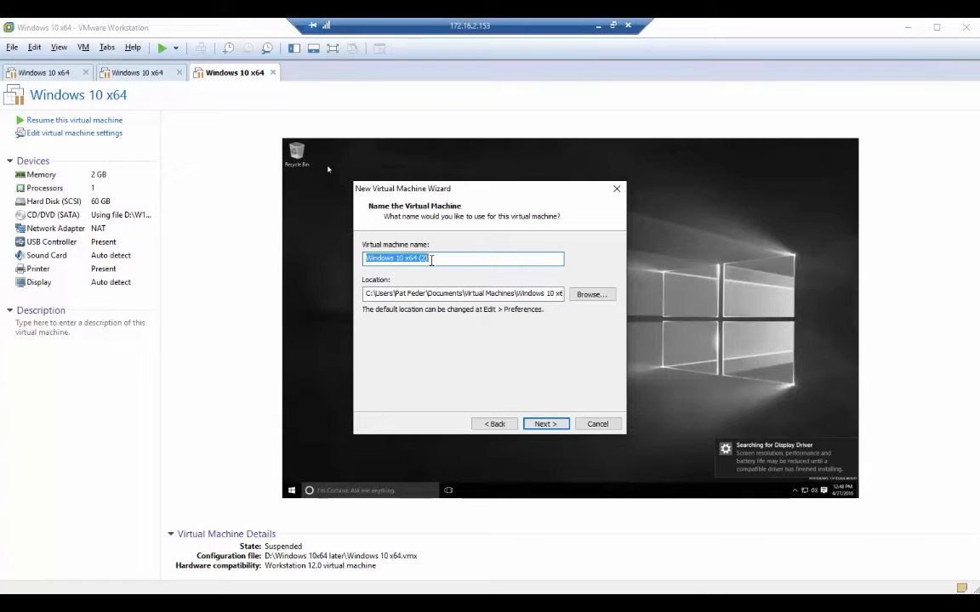
# Enter the VM name Windows 10 Easy Install and create the D:\Windows 10 Easy Install folder as its location.
pyautogui.write('Wind')
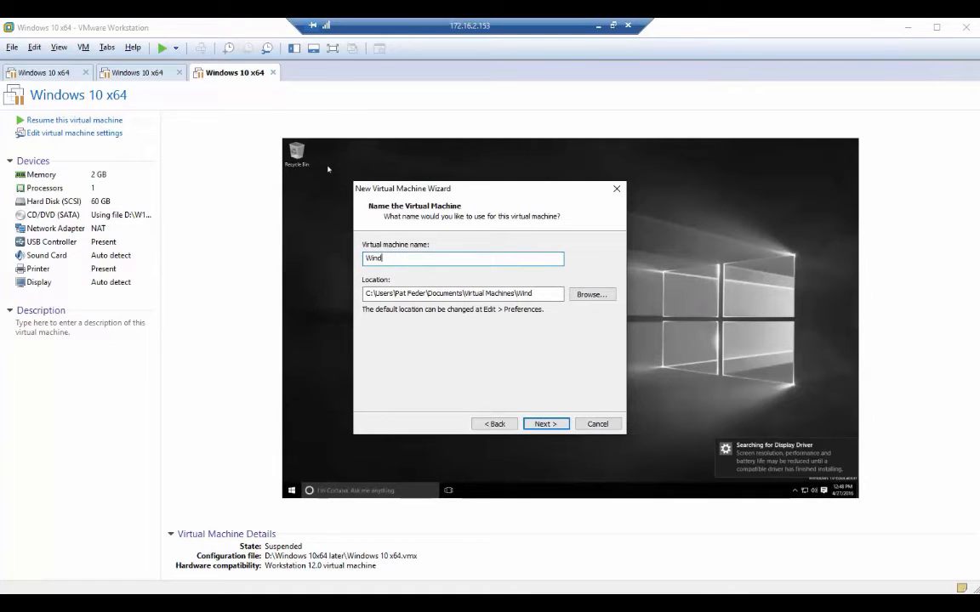
pyautogui.write('ows 10 Easy Install')
pyautogui.click(590, 294)
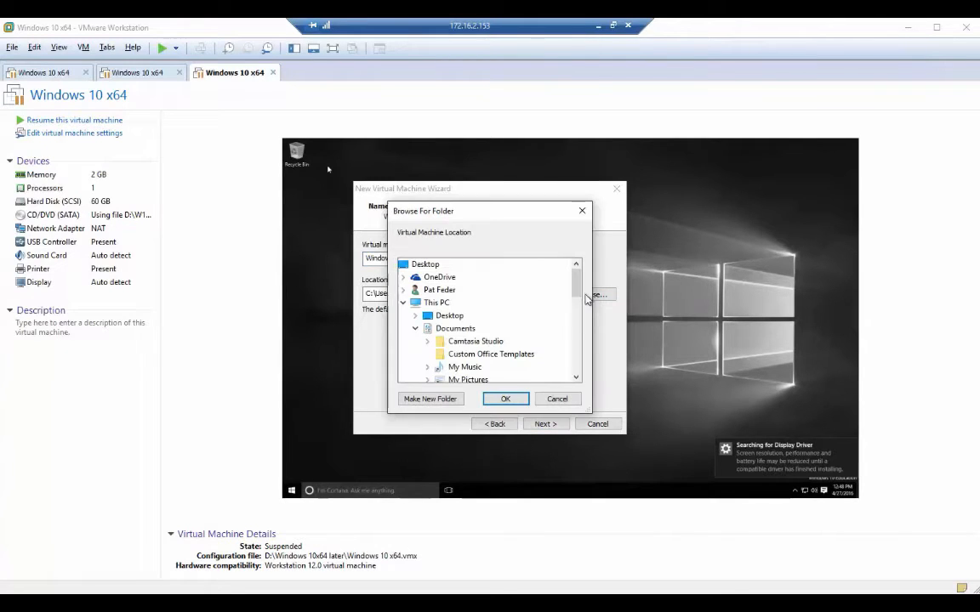
pyautogui.moveTo(575, 287); pyautogui.dragTo(576, 324)
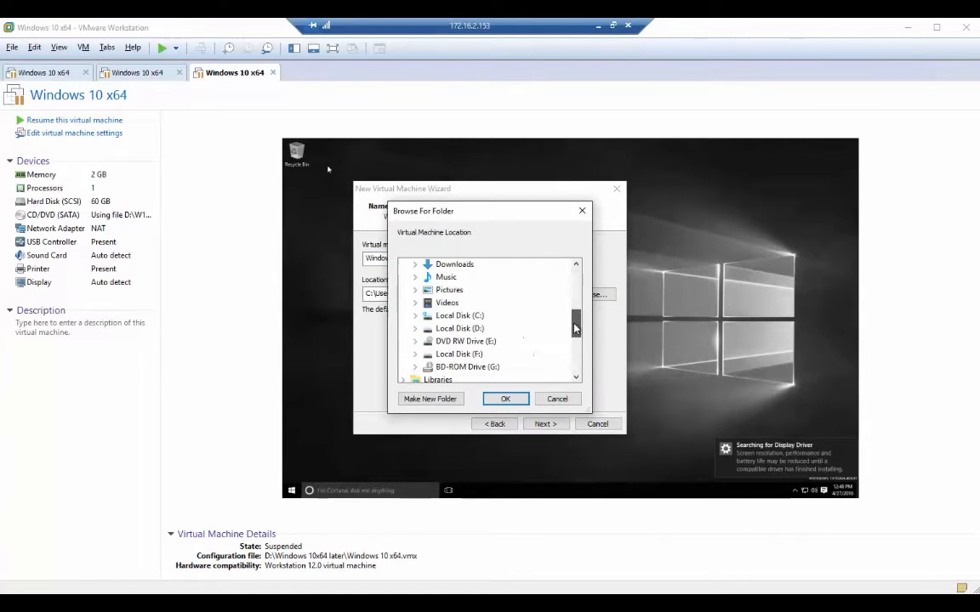
pyautogui.doubleClick(459, 328)
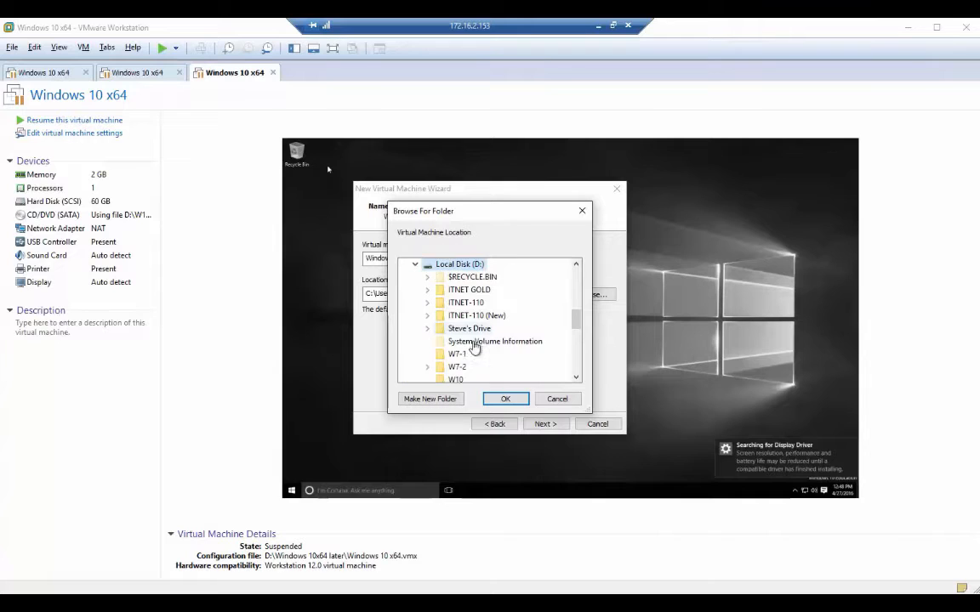
pyautogui.click(434, 399)
pyautogui.write('Windows 1')
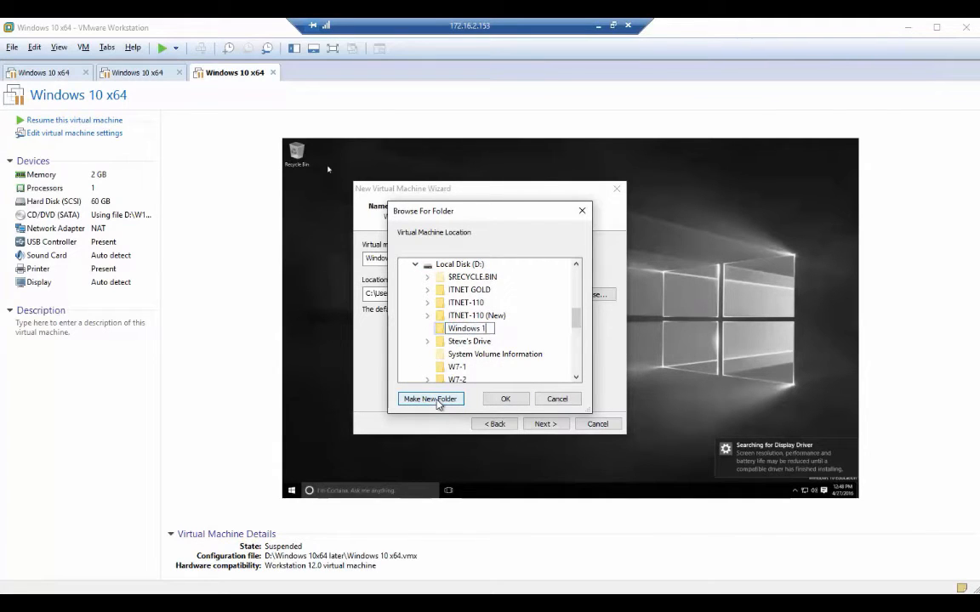
pyautogui.write('0 Easy Install')
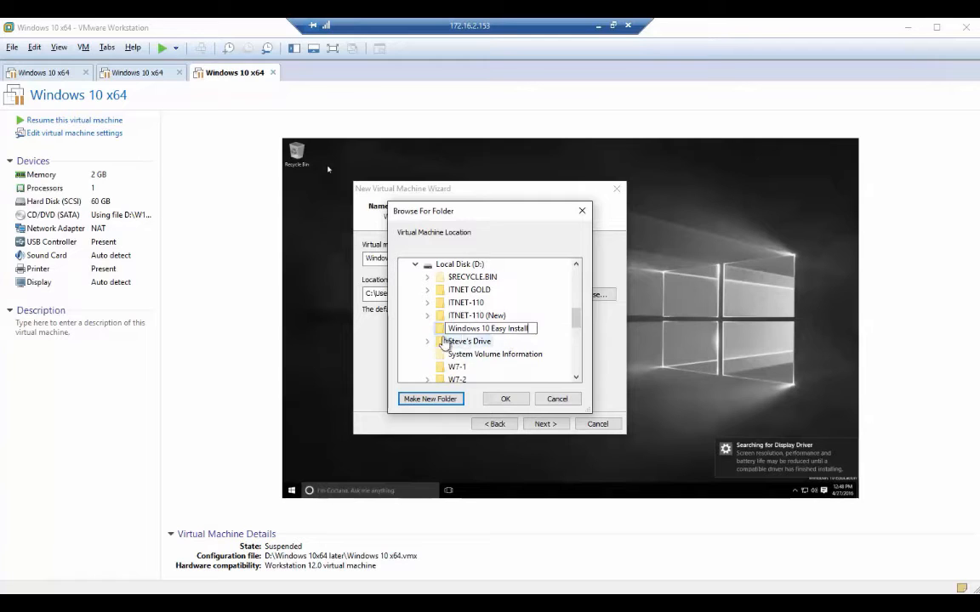
pyautogui.click(506, 400)
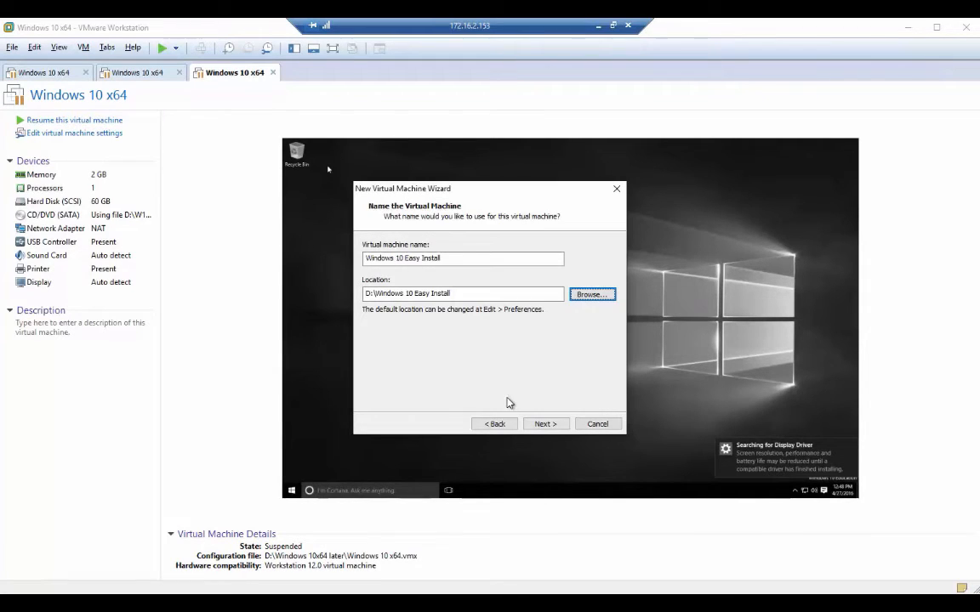
pyautogui.click(544, 424)
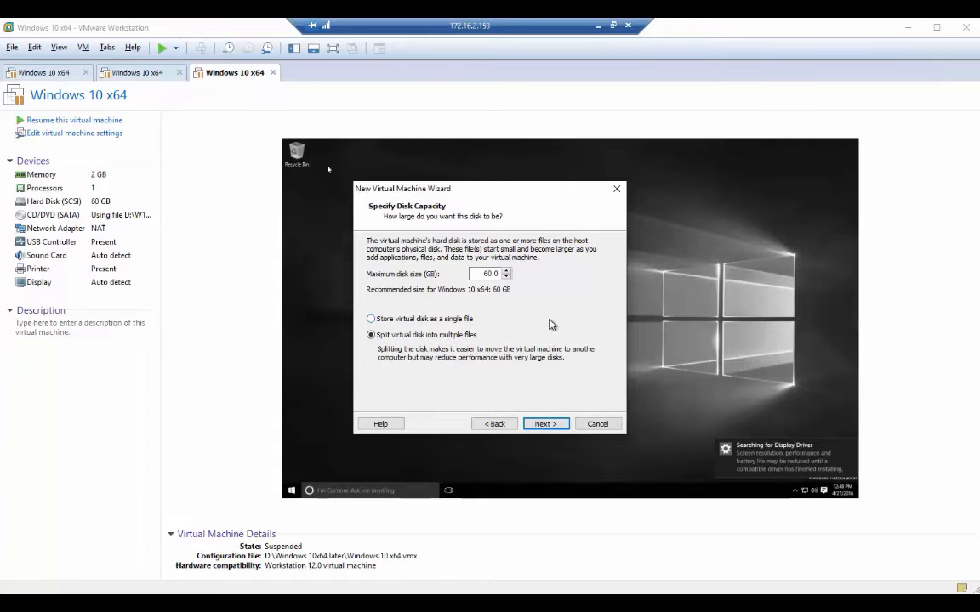
# Accept the 60 GB disk split into multiple files and continue to the summary.
pyautogui.click(548, 424)
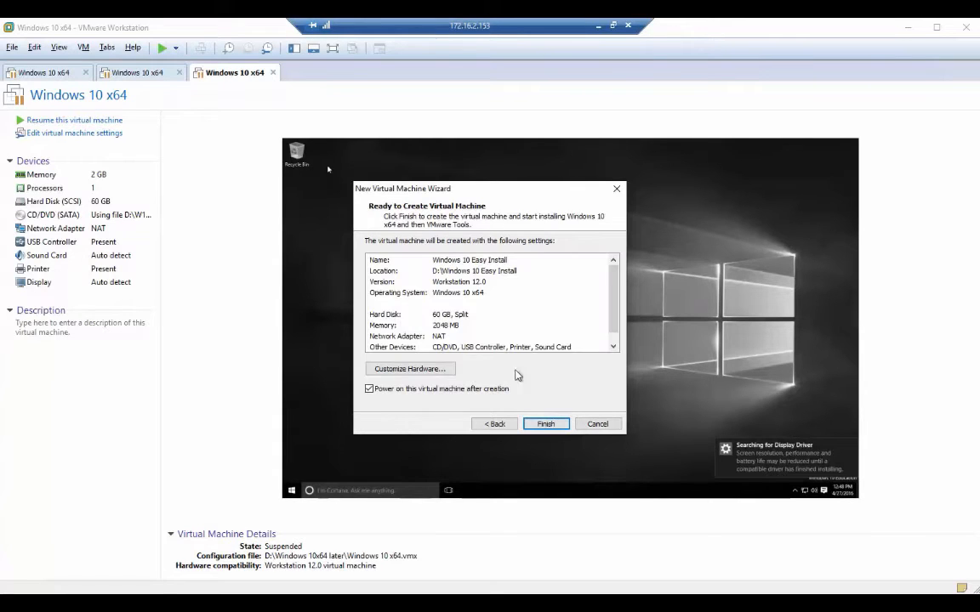
# In Customize Hardware, raise memory to 4 GB and set the network adapter to Host-only.
pyautogui.click(408, 369)
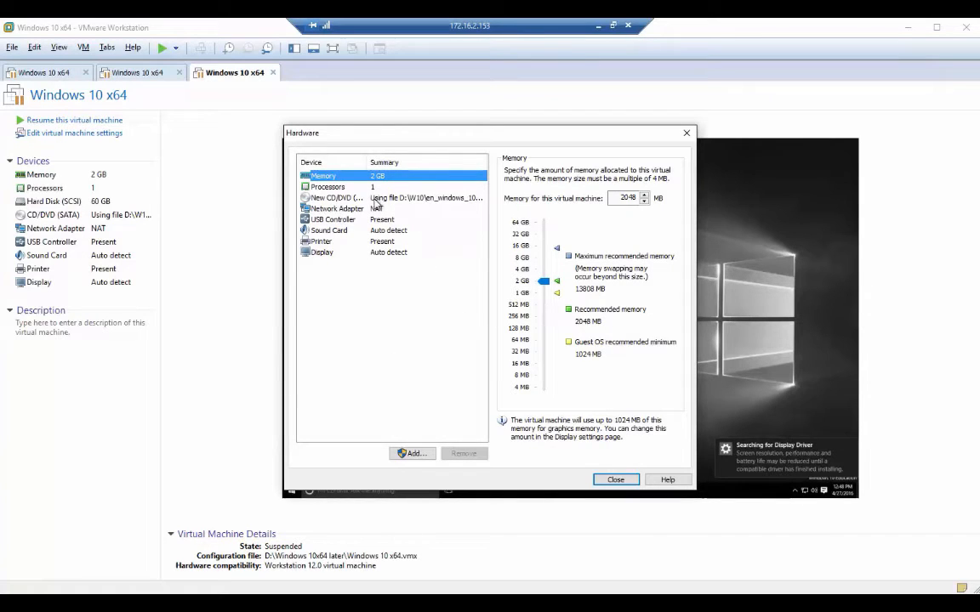
pyautogui.moveTo(545, 282); pyautogui.dragTo(546, 271)
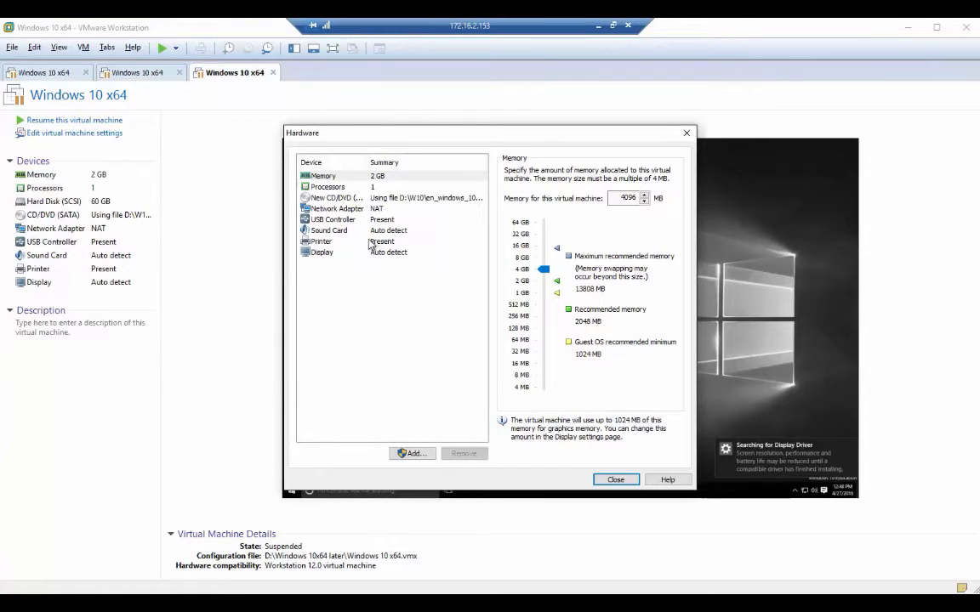
pyautogui.click(331, 212)
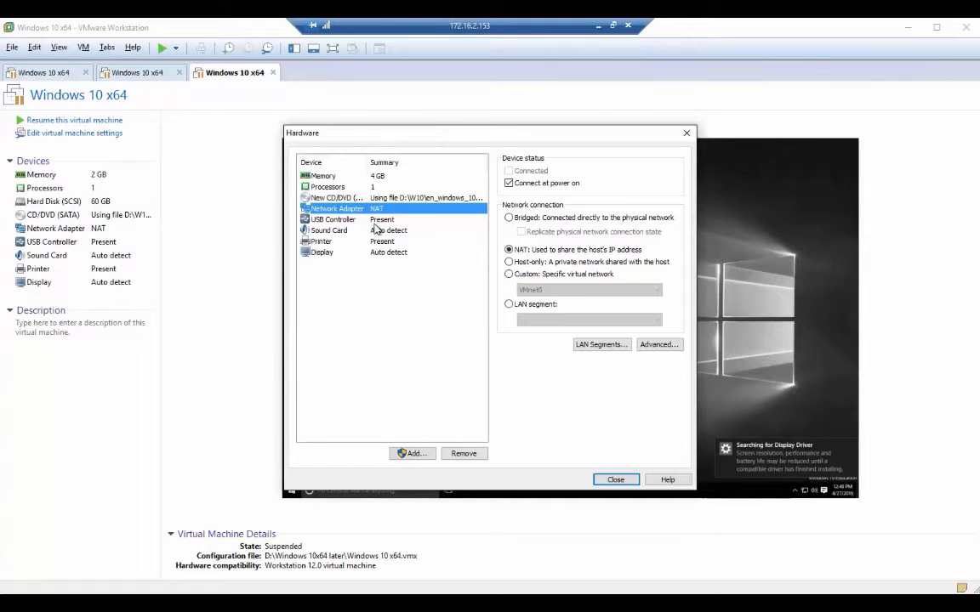
pyautogui.click(508, 219)
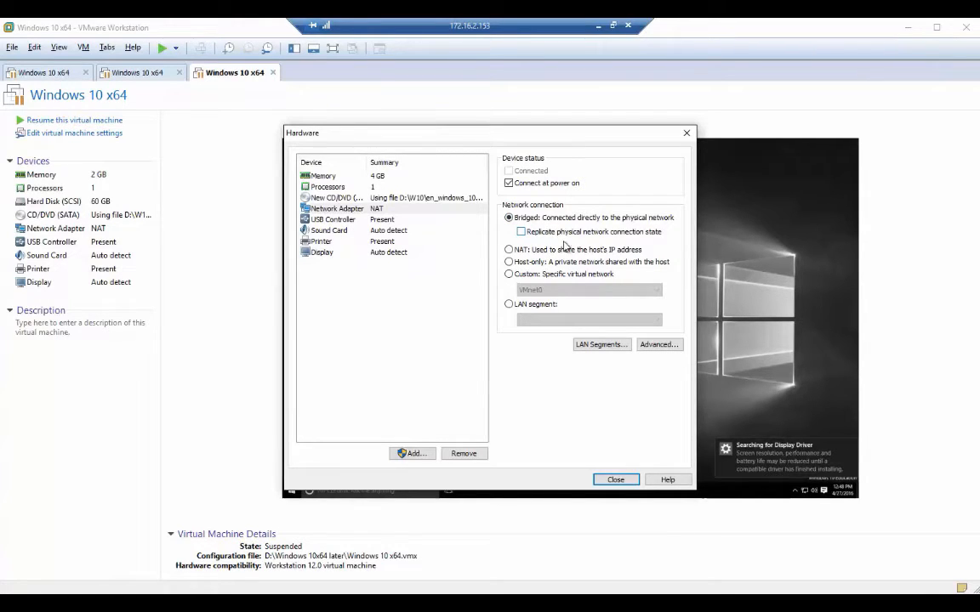
pyautogui.click(520, 249)
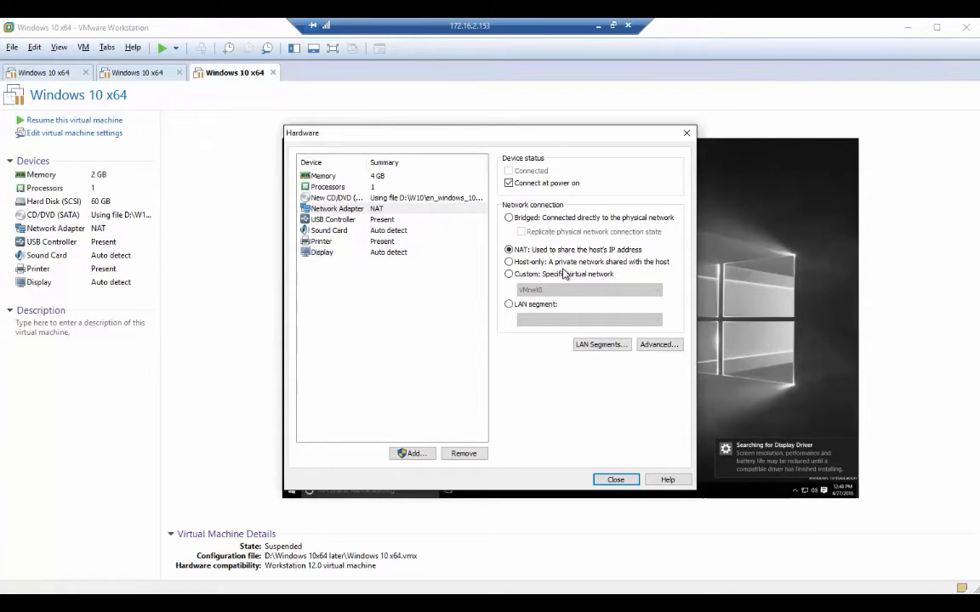
pyautogui.click(509, 262)
pyautogui.click(616, 479)
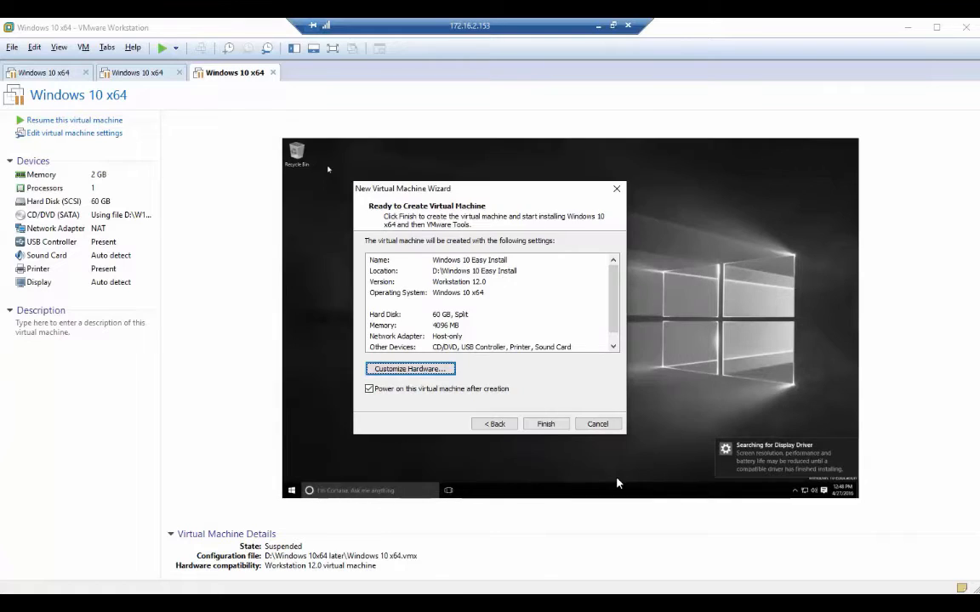
# Start creating the VM twice, cancel the disk creation both times, then cancel the wizard.
pyautogui.click(546, 423)
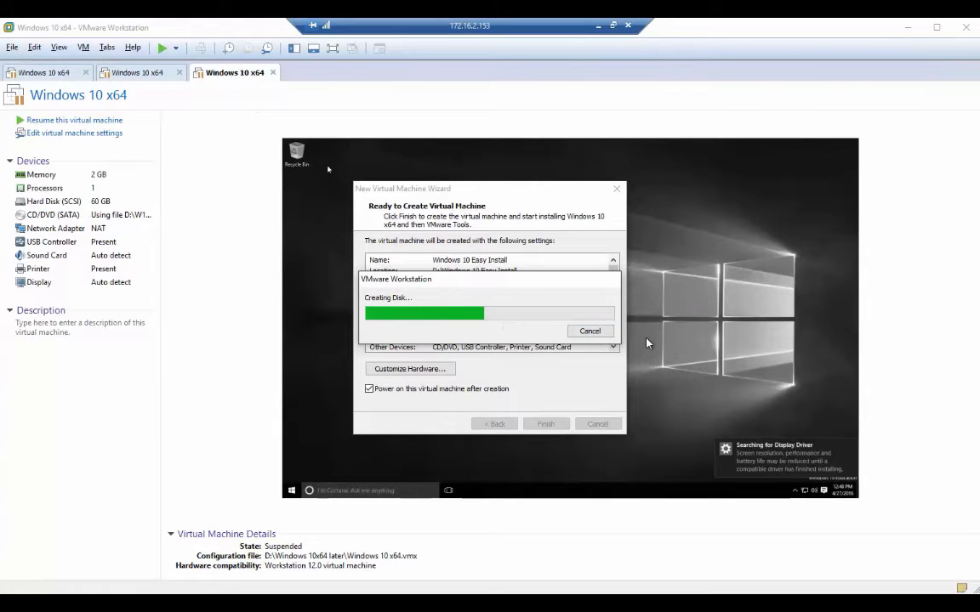
pyautogui.click(597, 334)
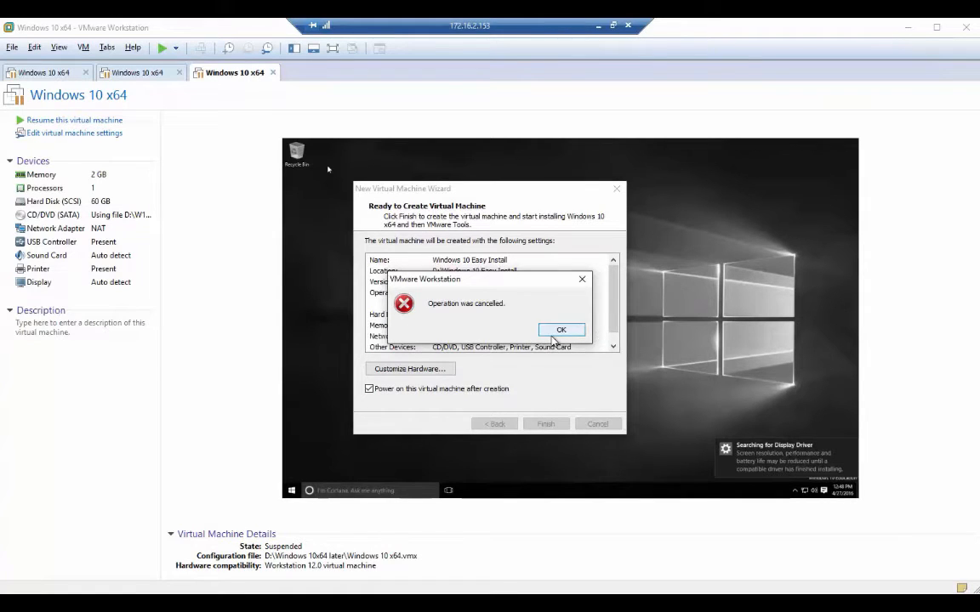
pyautogui.click(557, 332)
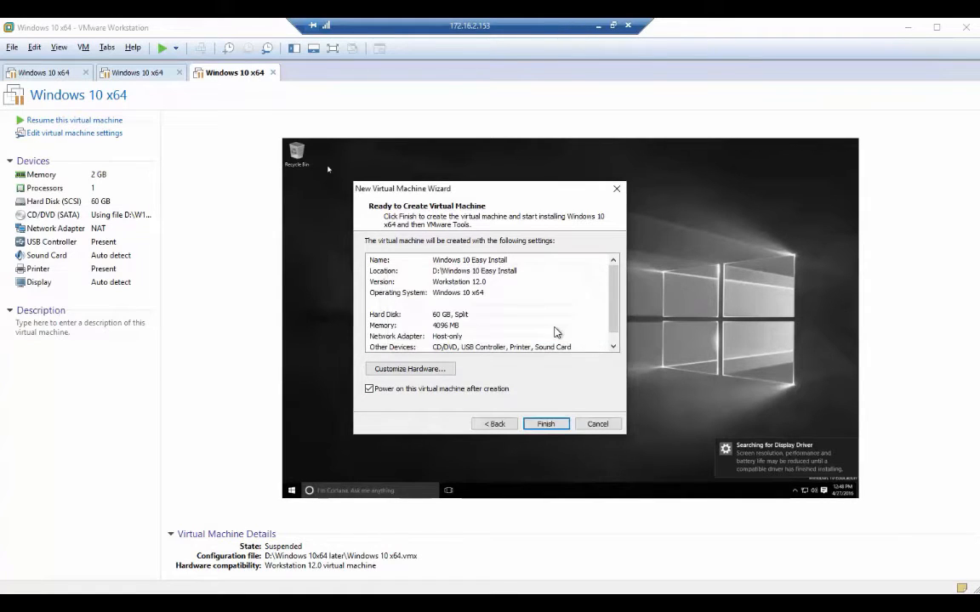
pyautogui.click(546, 424)
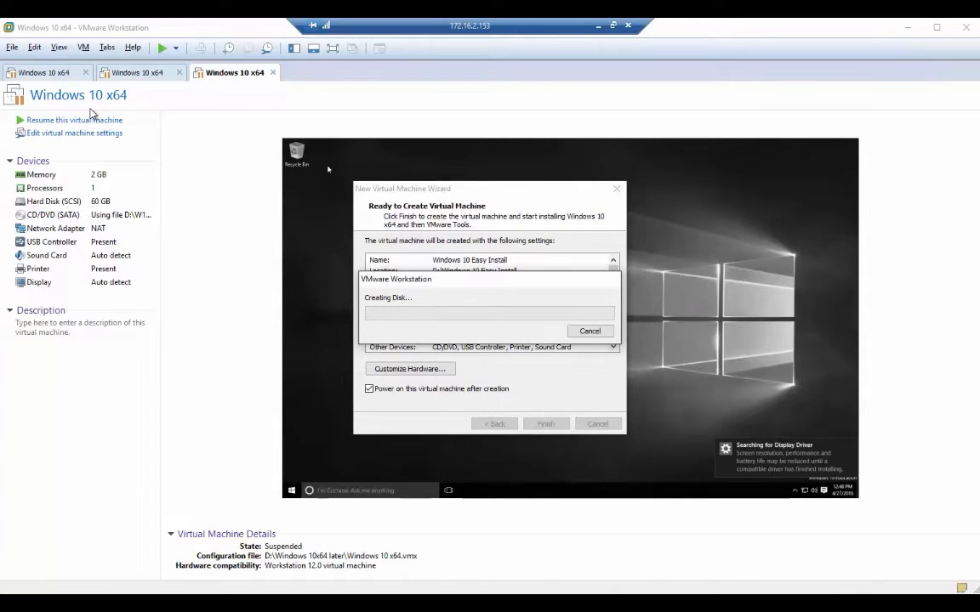
pyautogui.click(588, 331)
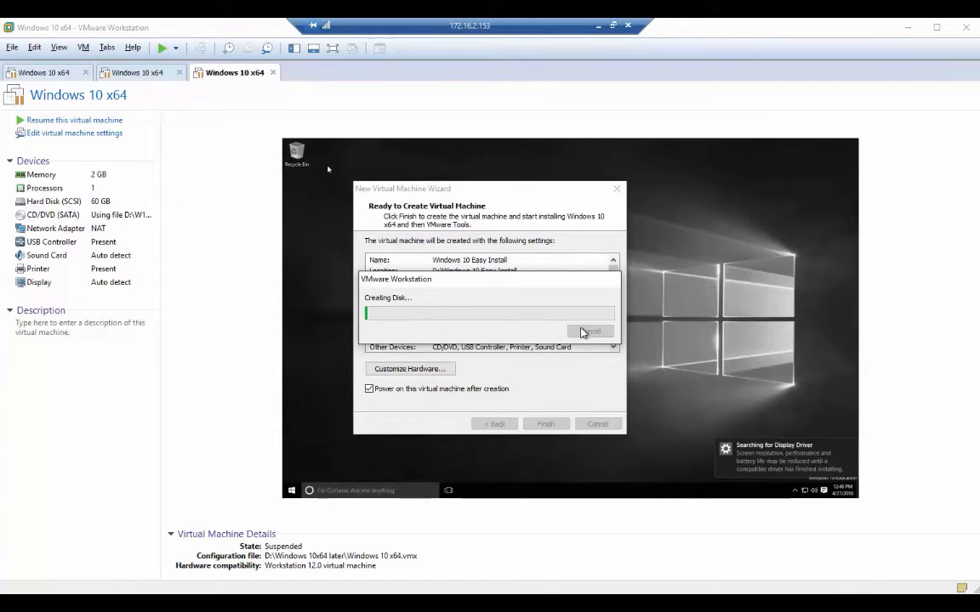
pyautogui.click(561, 330)
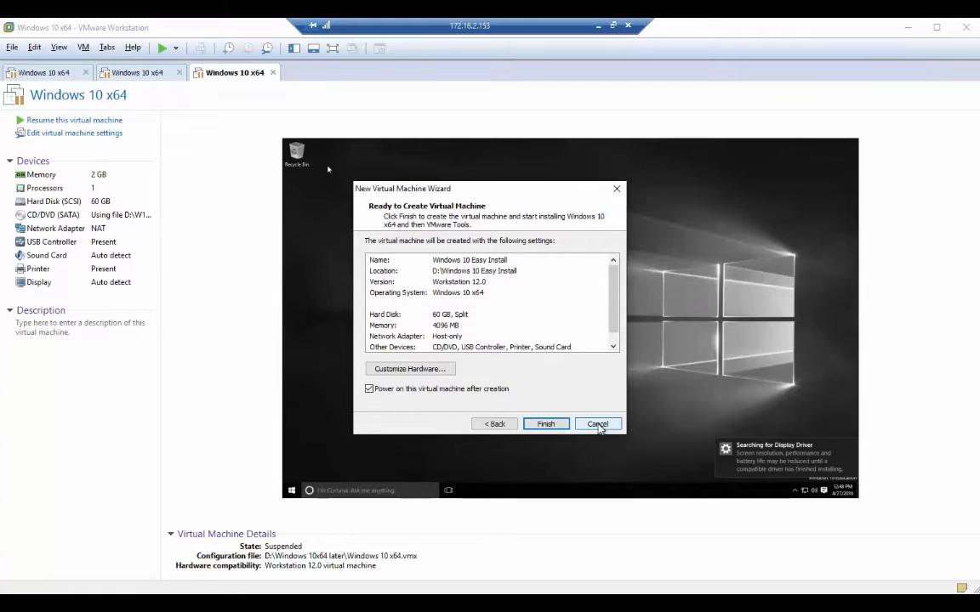
pyautogui.click(596, 423)
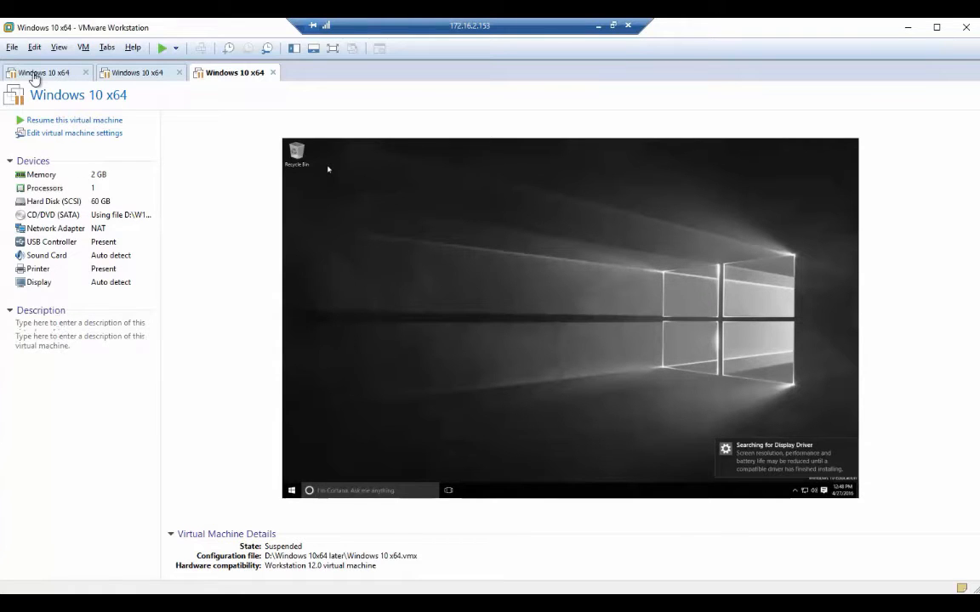
# Resume the suspended first Windows 10 x64 machine, then maximize and restore the window.
pyautogui.click(34, 75)
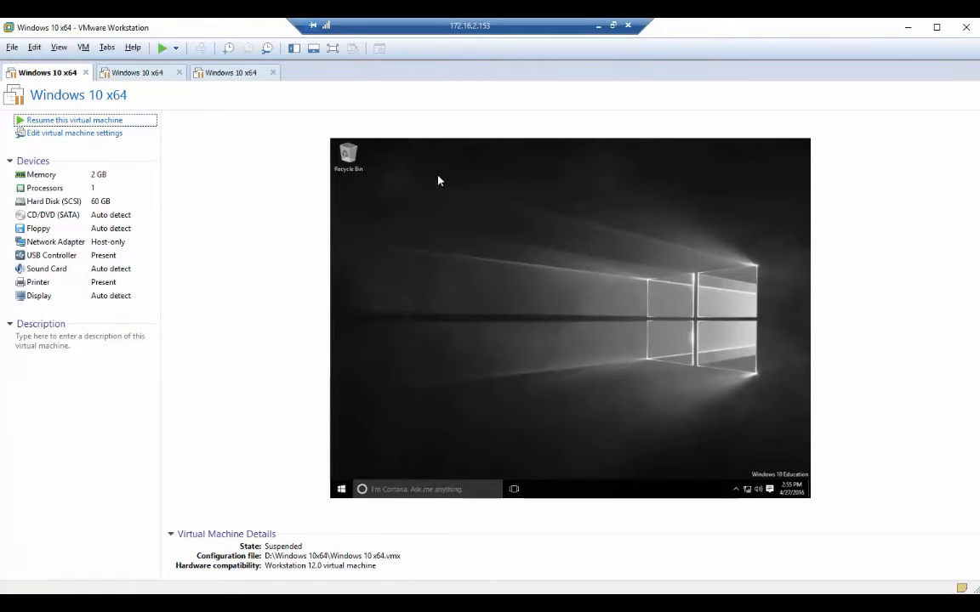
pyautogui.click(75, 121)
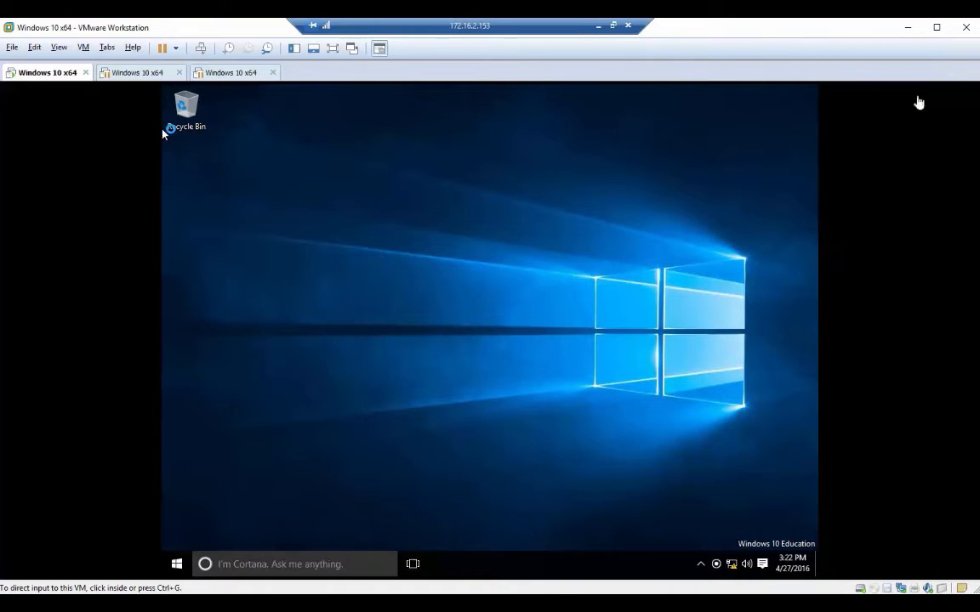
pyautogui.click(938, 31)
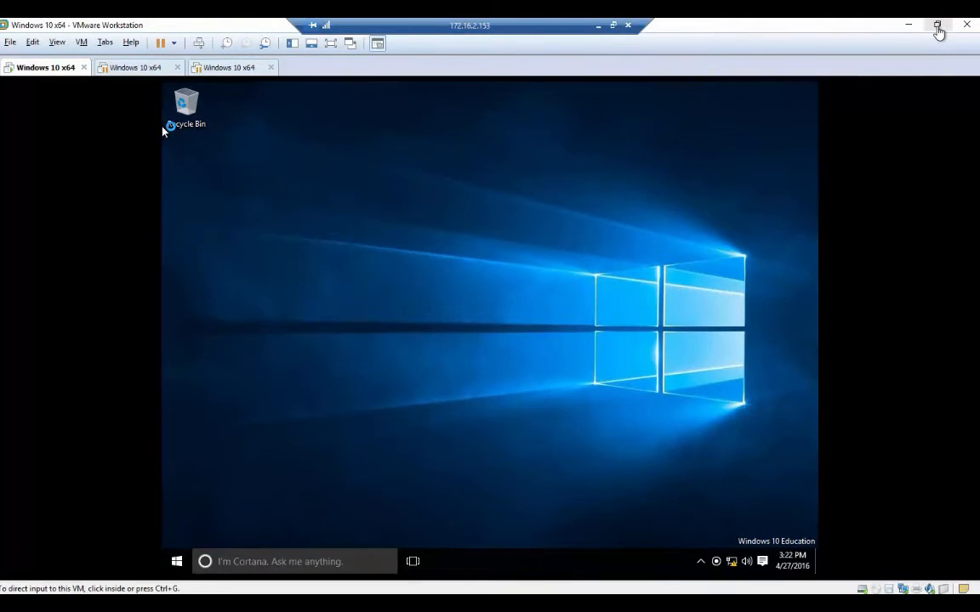
pyautogui.click(939, 31)
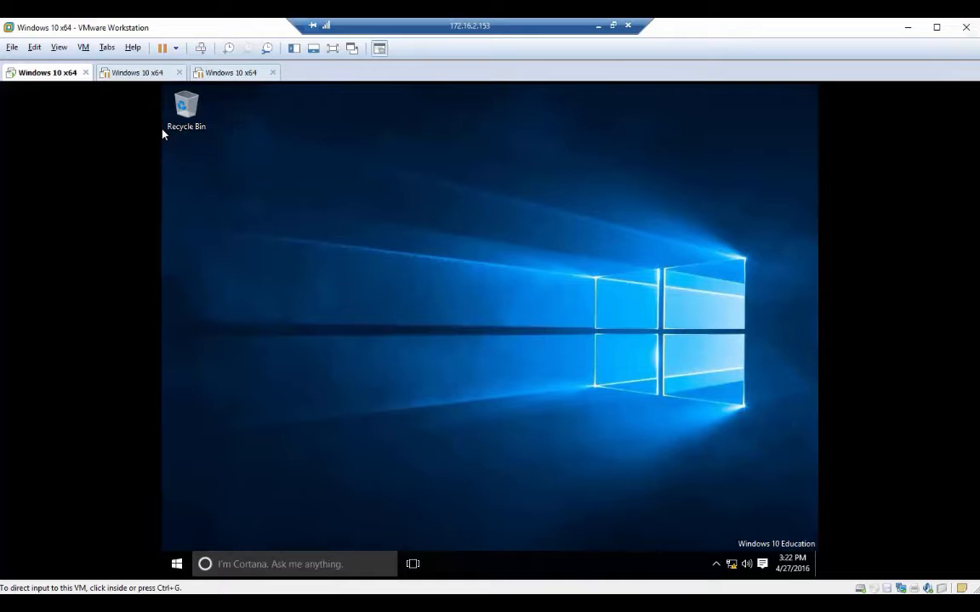
# Apply View > Fit Guest Now, maximize the window, and apply Fit Guest Now again.
pyautogui.click(936, 27)
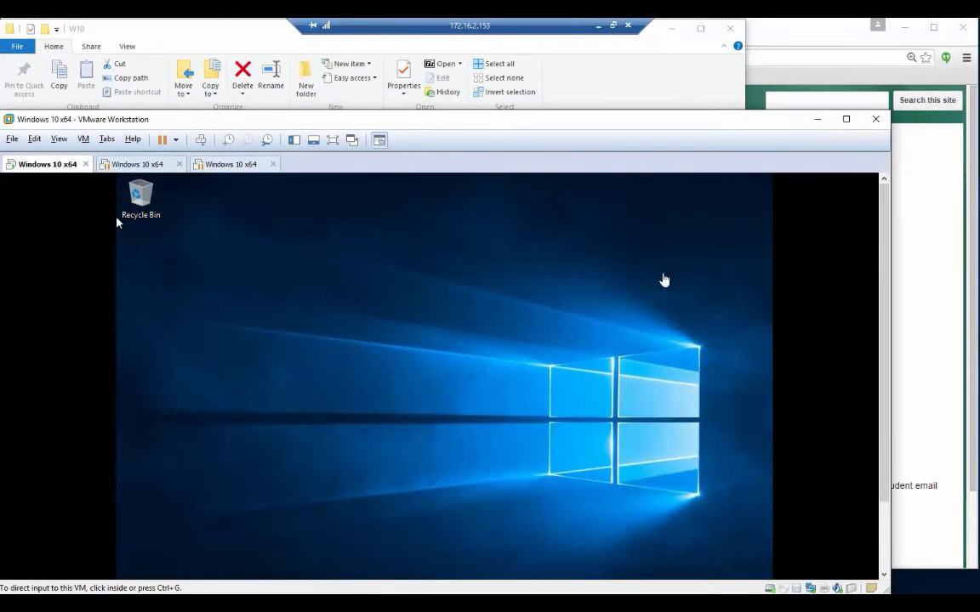
pyautogui.moveTo(883, 221); pyautogui.dragTo(885, 263)
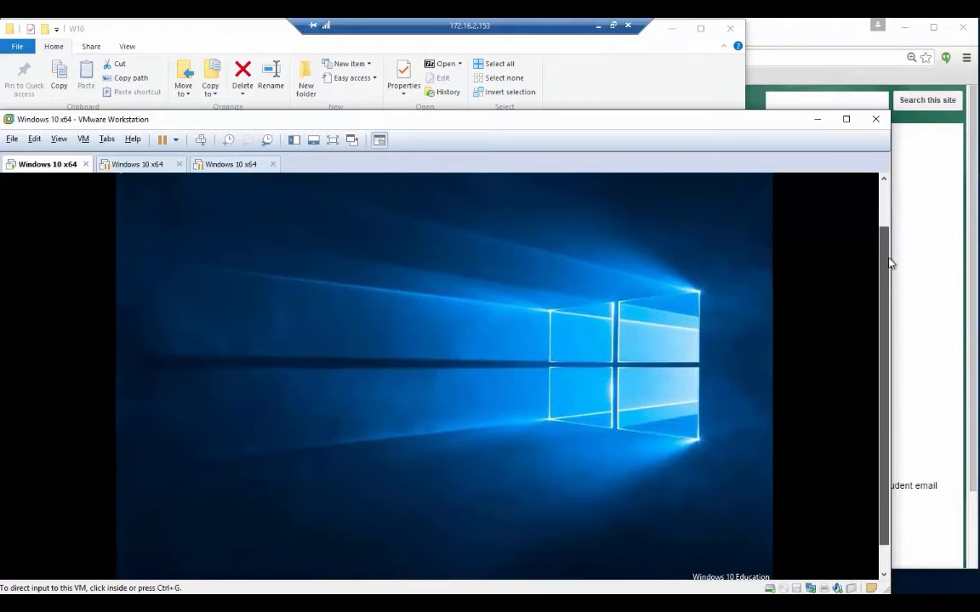
pyautogui.click(84, 140)
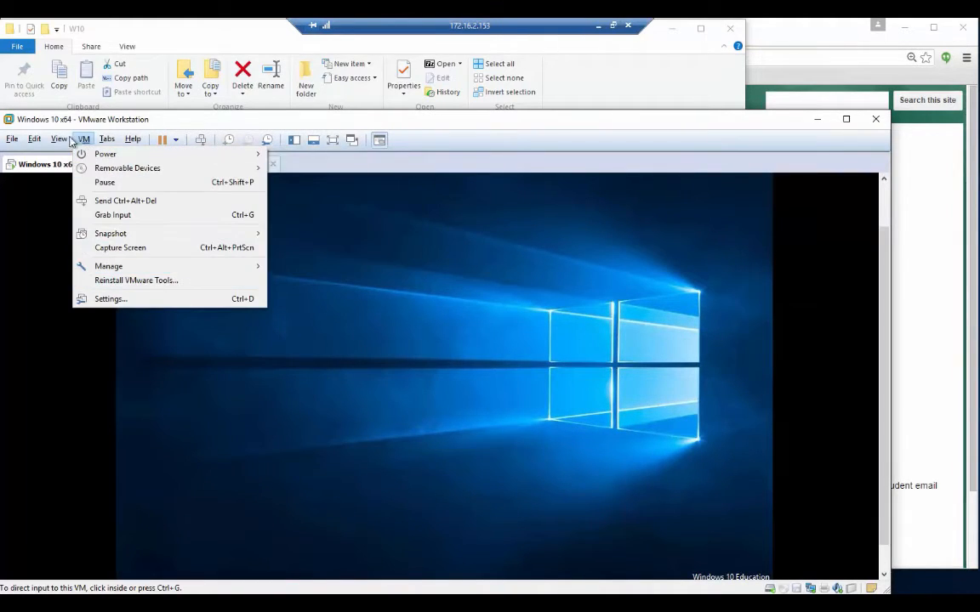
pyautogui.moveTo(59, 140)
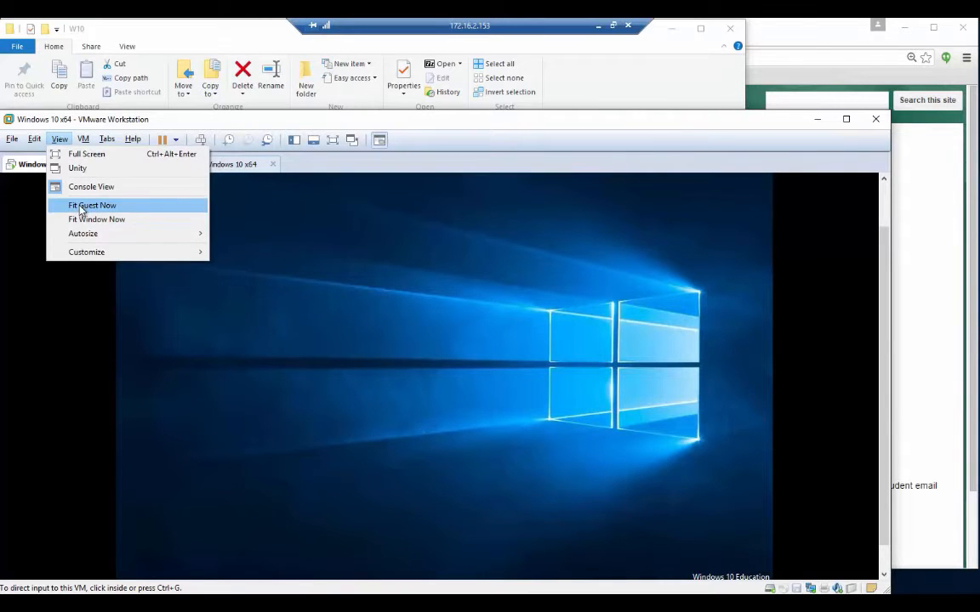
pyautogui.click(82, 210)
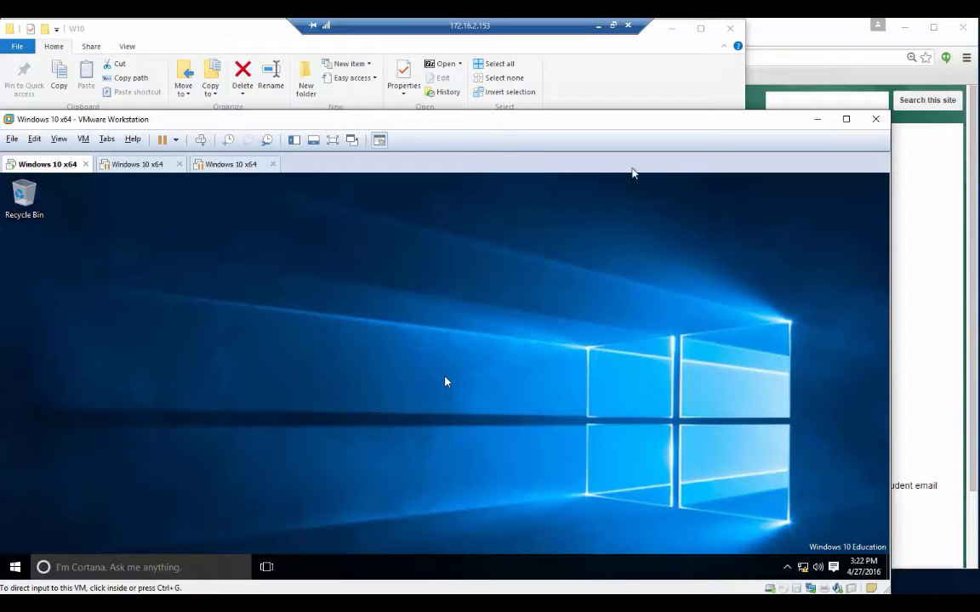
pyautogui.click(846, 119)
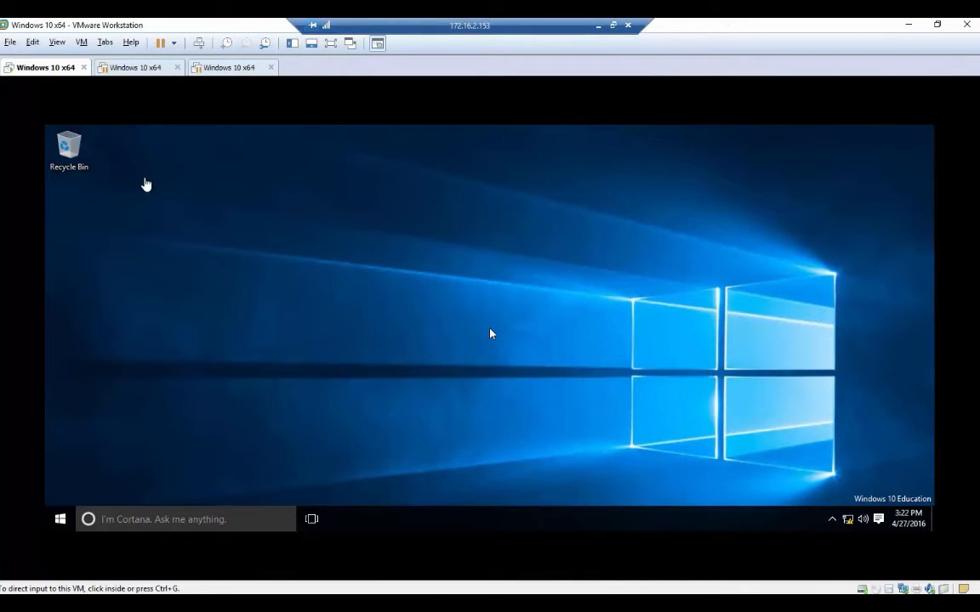
pyautogui.click(82, 41)
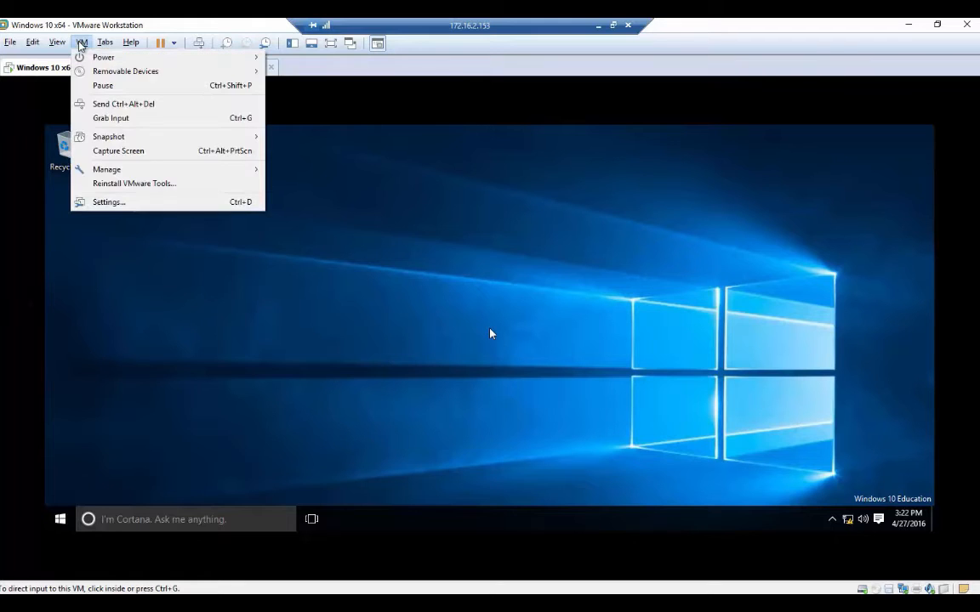
pyautogui.moveTo(57, 41)
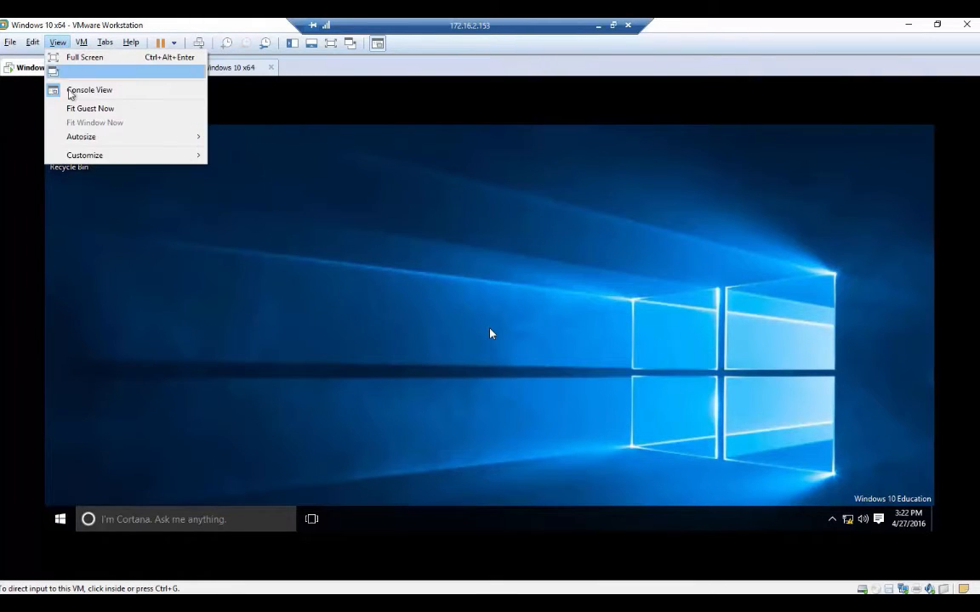
pyautogui.click(75, 105)
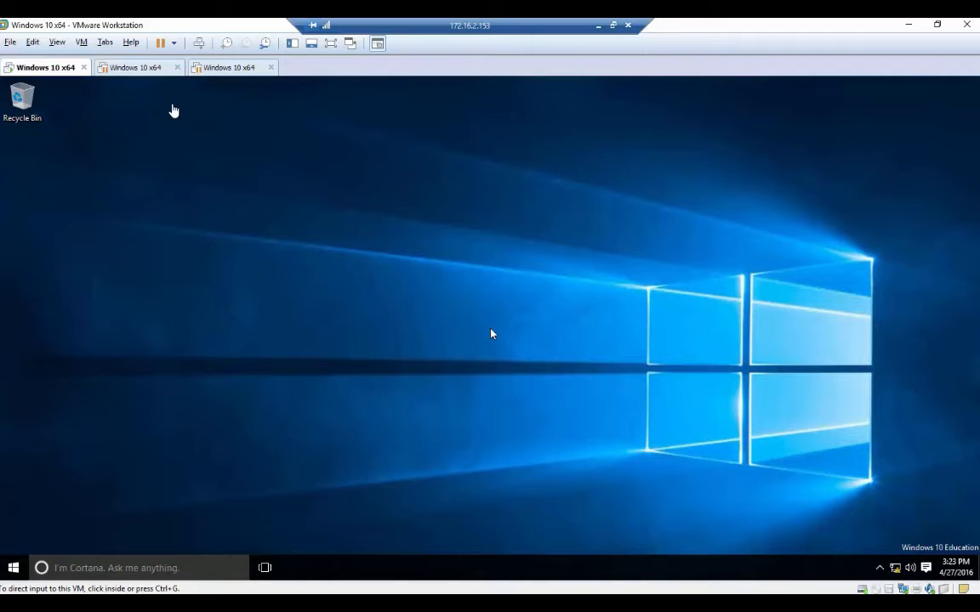
# Take a snapshot of the running Windows 10 machine and name it 'Clean Install'.
pyautogui.click(81, 43)
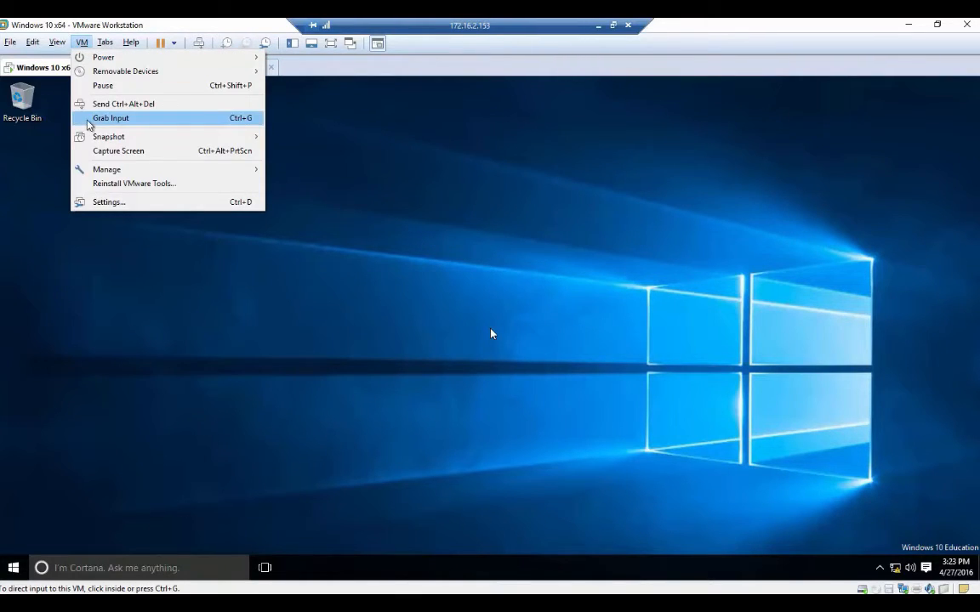
pyautogui.moveTo(95, 140)
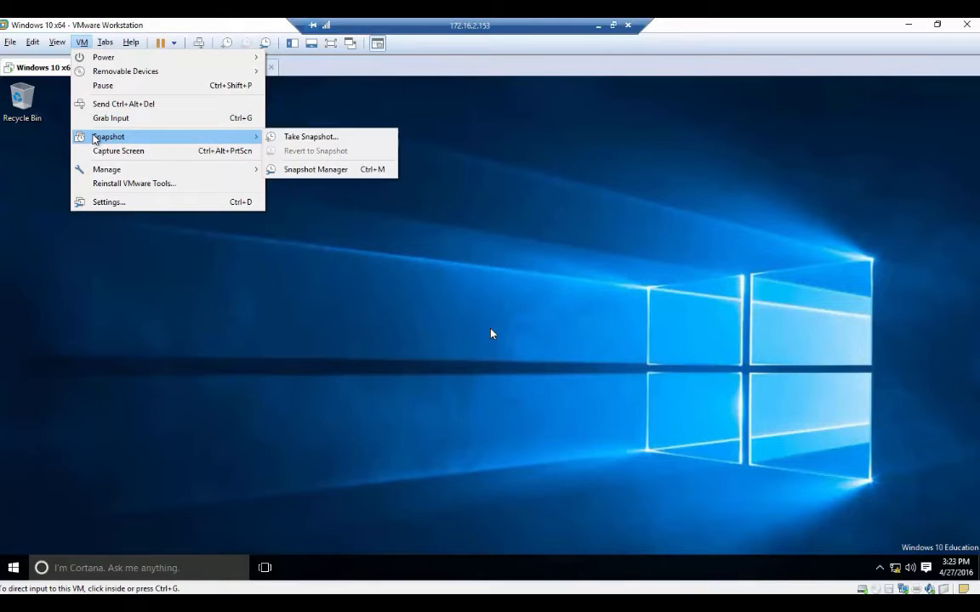
pyautogui.click(343, 142)
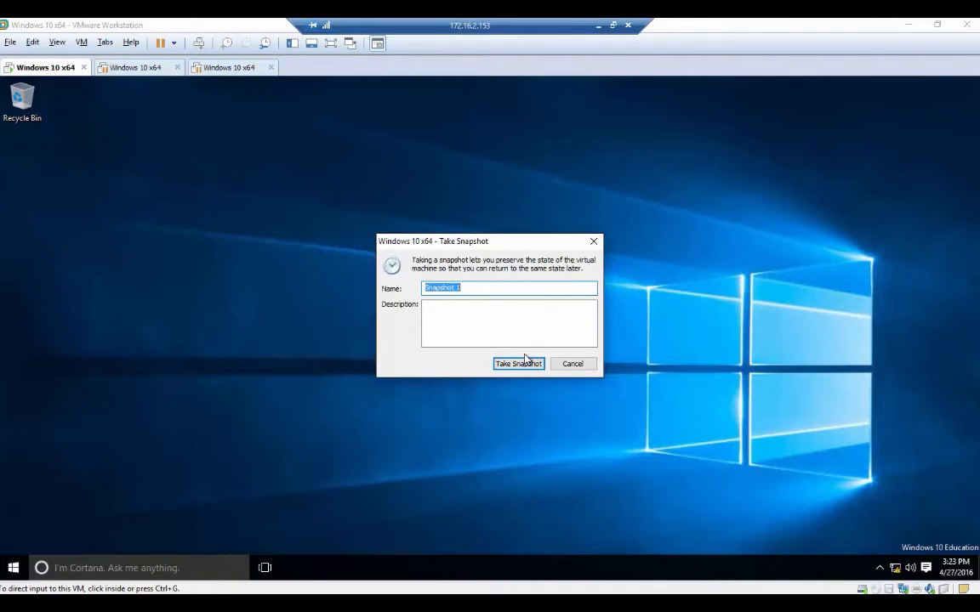
pyautogui.write('Clean Install')
pyautogui.click(517, 364)
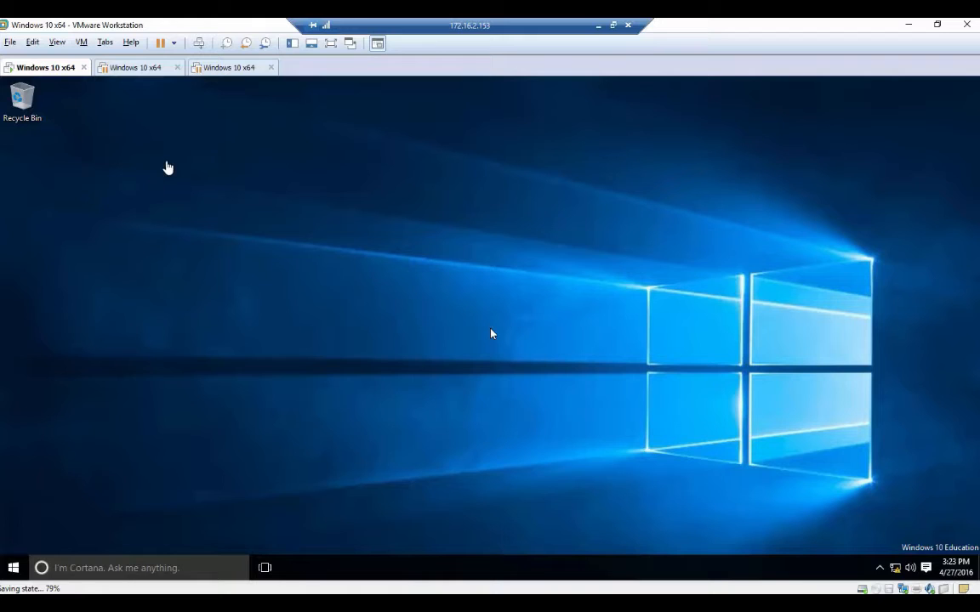
pyautogui.click(82, 42)
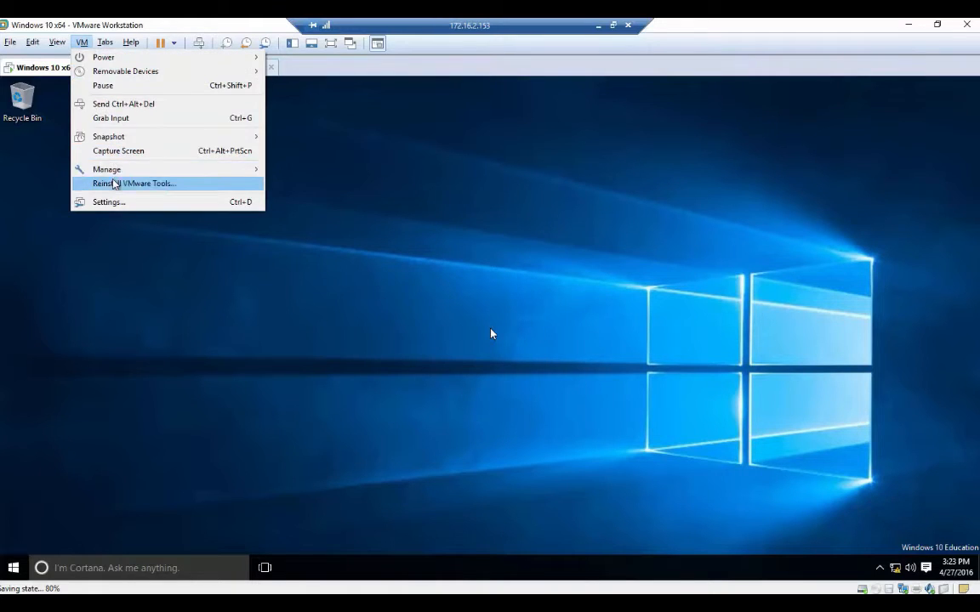
# In Snapshot Manager, go to the 'Clean Install' snapshot and confirm the restore.
pyautogui.moveTo(145, 138)
pyautogui.click(308, 168)
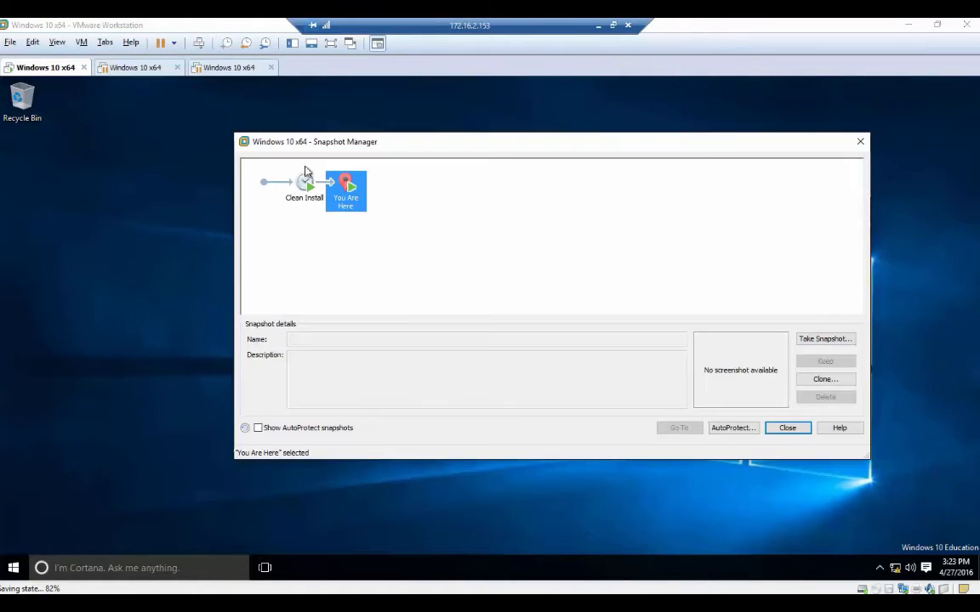
pyautogui.click(304, 183)
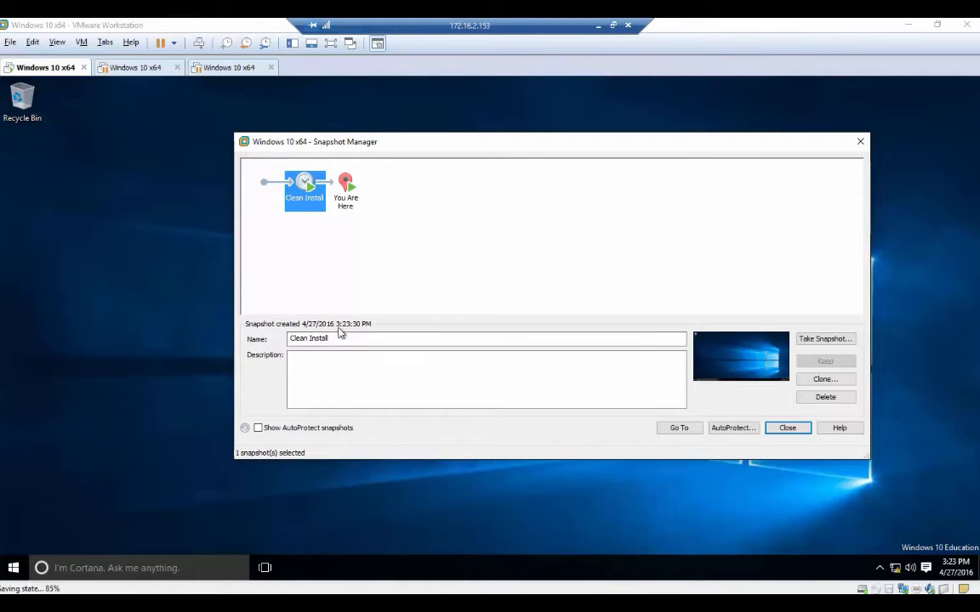
pyautogui.click(688, 430)
pyautogui.click(575, 325)
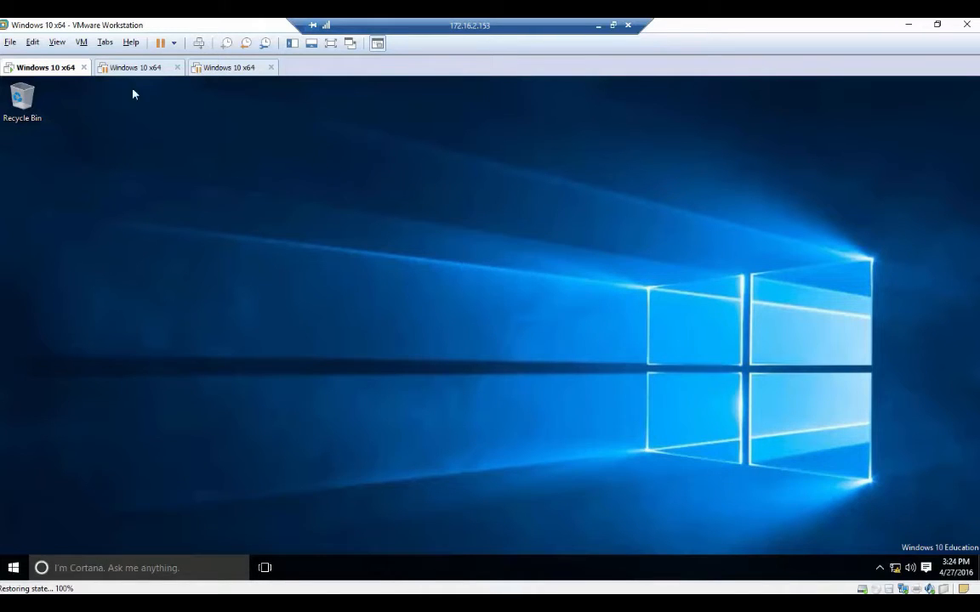
pyautogui.click(81, 42)
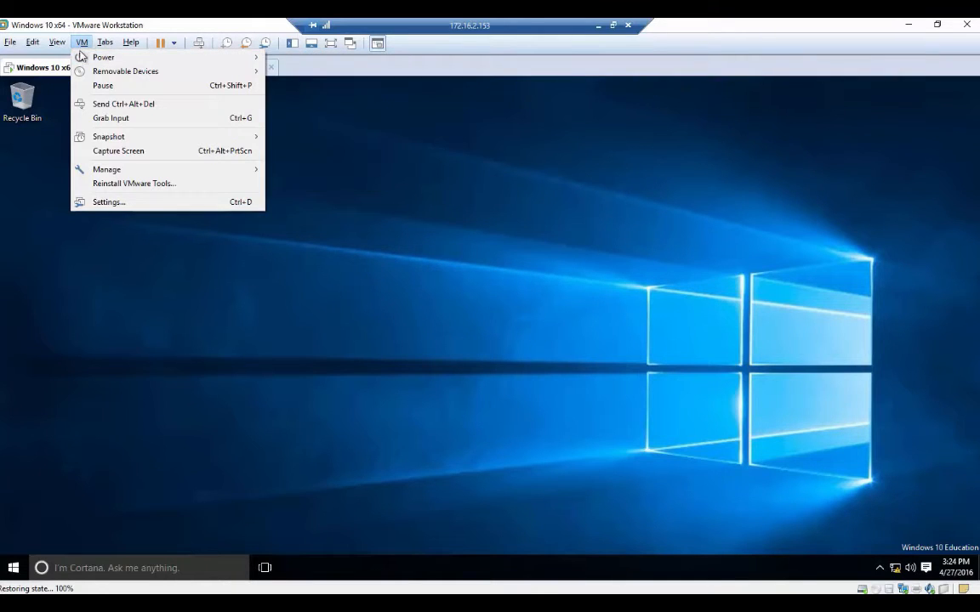
# Shut down the Windows 10 x64 guest and confirm the shutdown.
pyautogui.moveTo(85, 57)
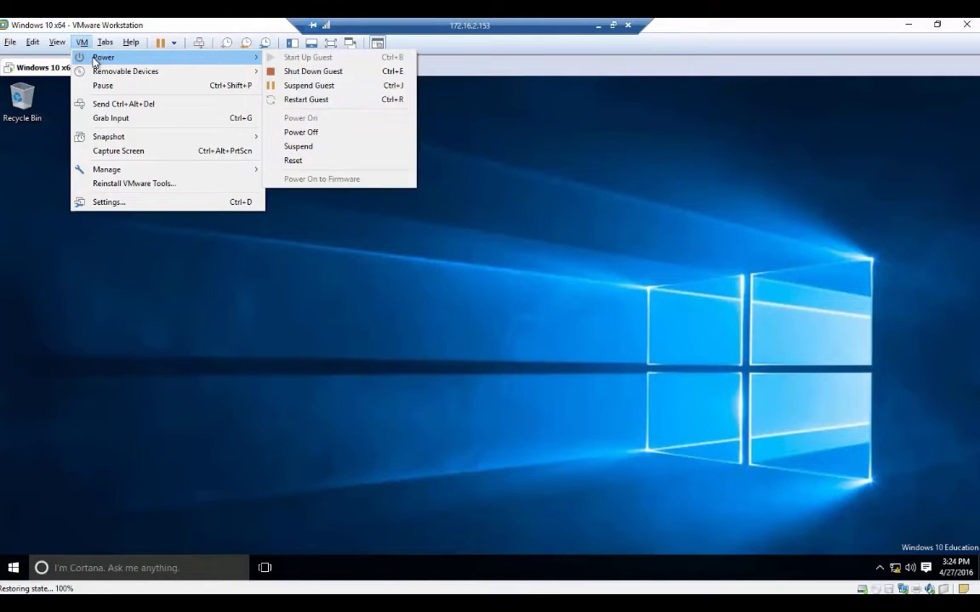
pyautogui.click(308, 71)
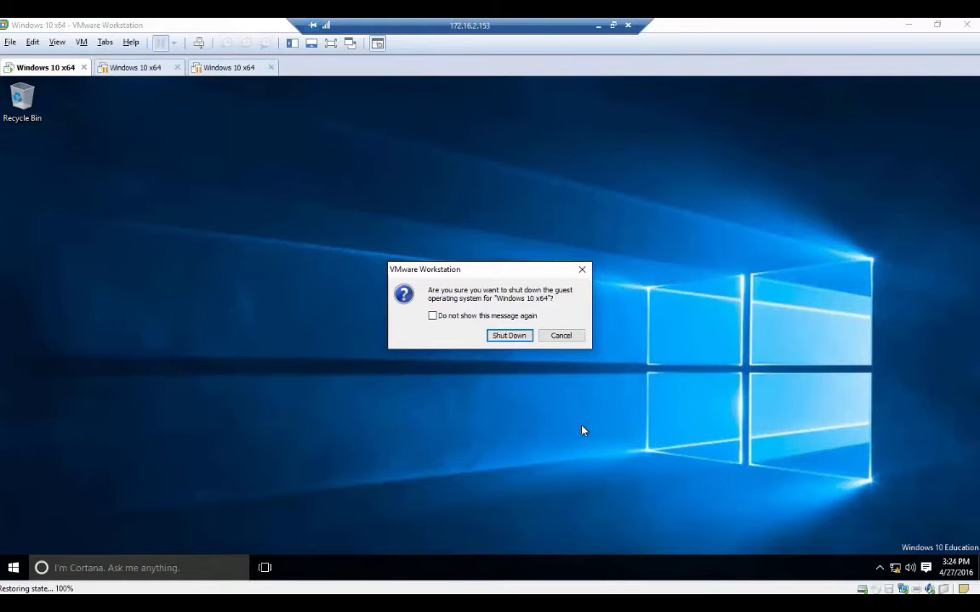
pyautogui.click(509, 336)
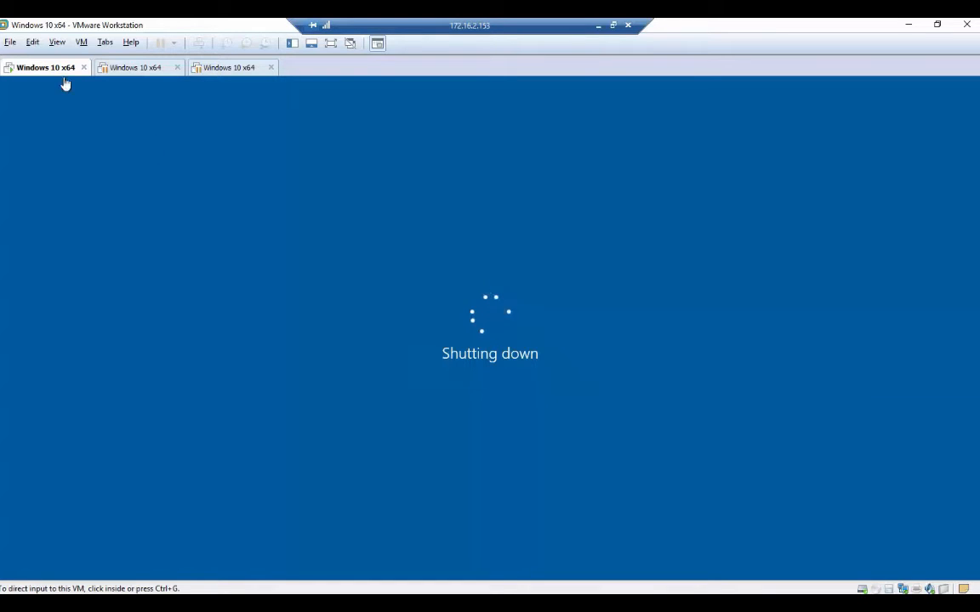
pyautogui.click(10, 42)
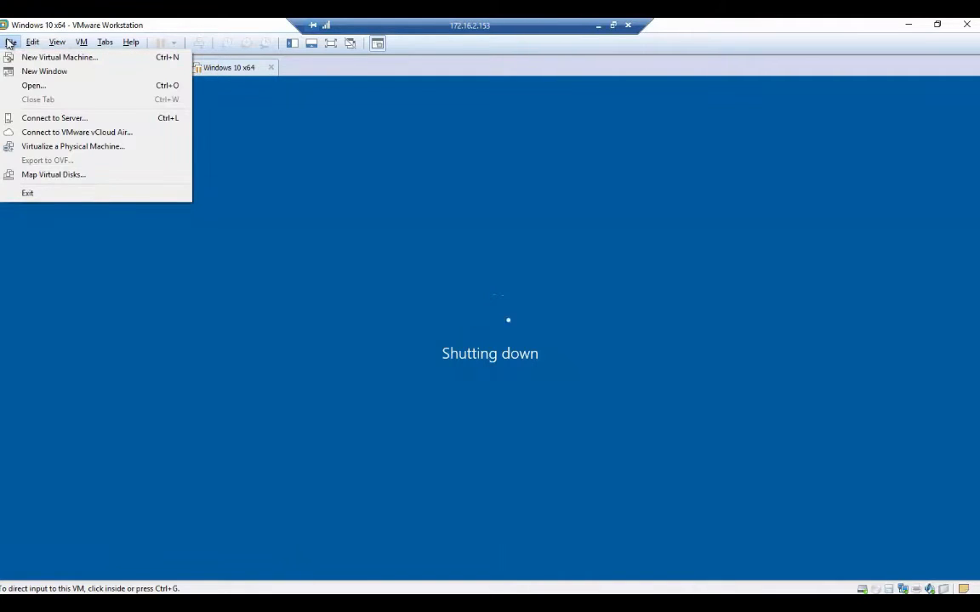
pyautogui.moveTo(32, 42)
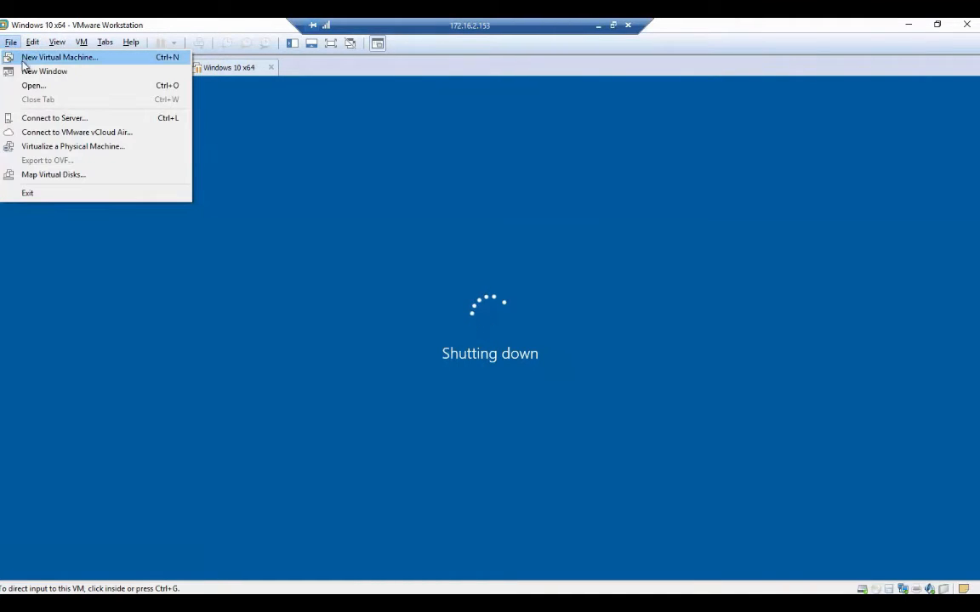
# Start a Custom (advanced) new virtual machine, keeping Workstation 12.0 hardware compatibility.
pyautogui.click(34, 56)
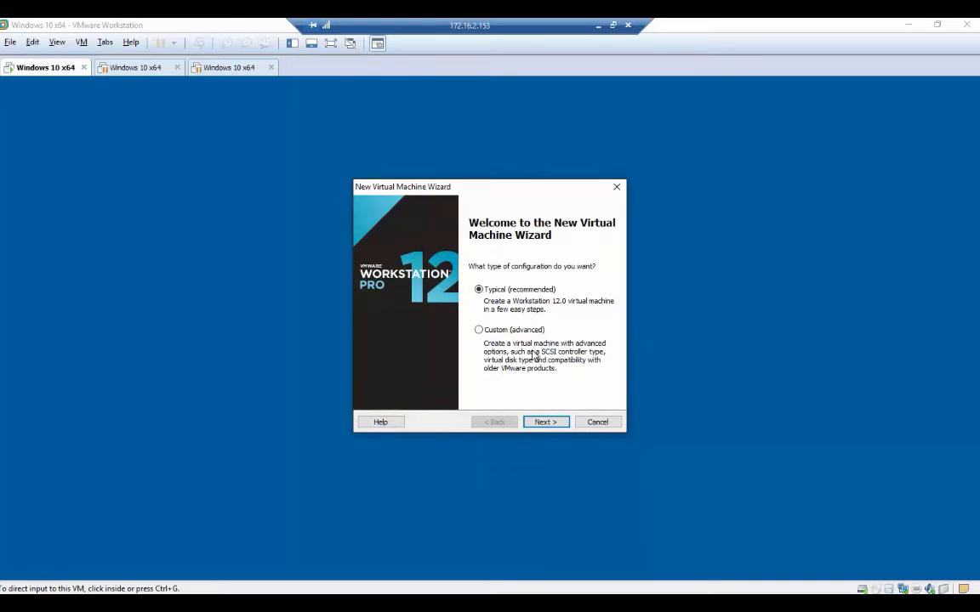
pyautogui.click(481, 331)
pyautogui.click(549, 425)
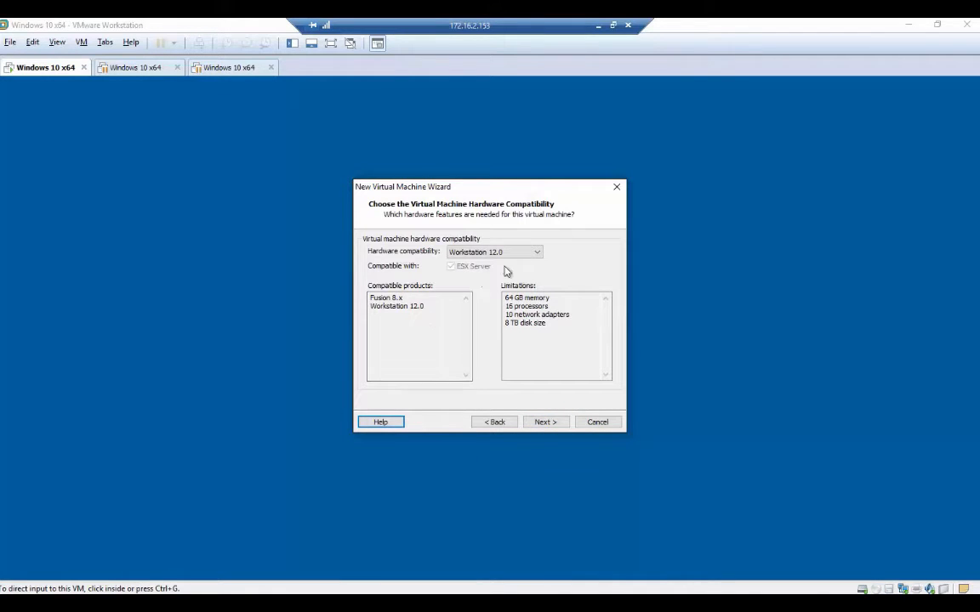
pyautogui.click(532, 253)
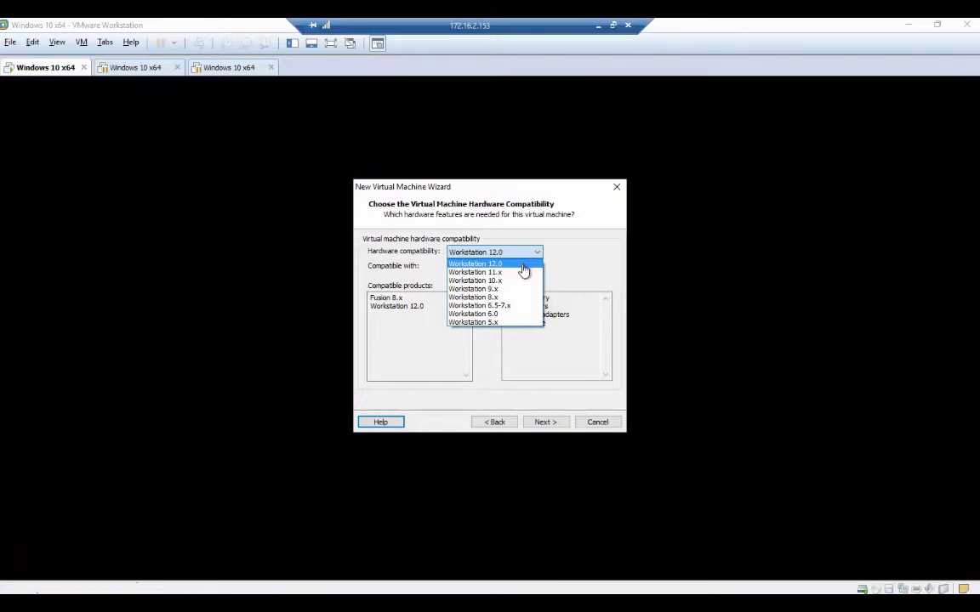
pyautogui.click(524, 265)
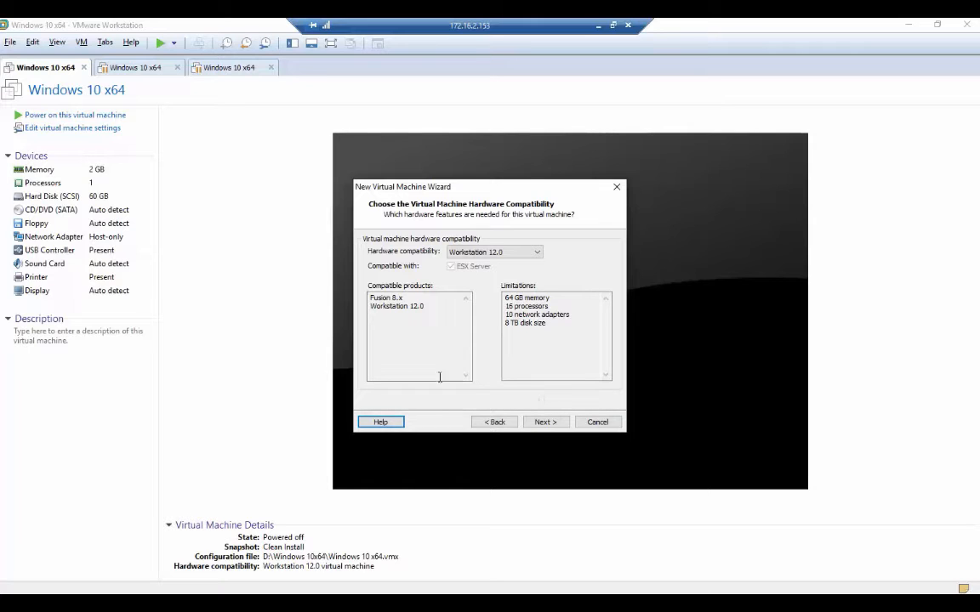
pyautogui.click(552, 424)
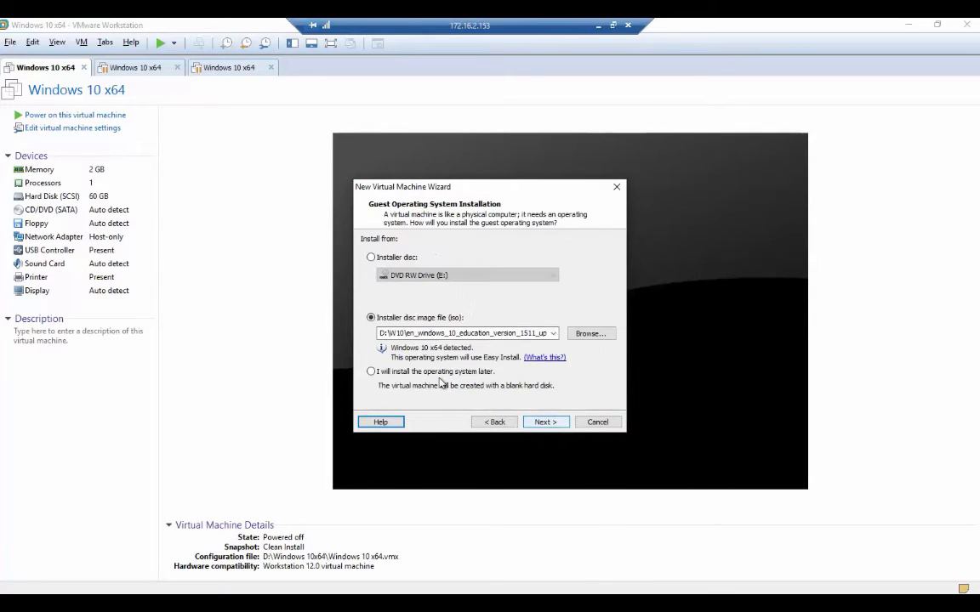
# Check the installer disc image, then choose Windows 10 Pro as the version to install.
pyautogui.click(379, 334)
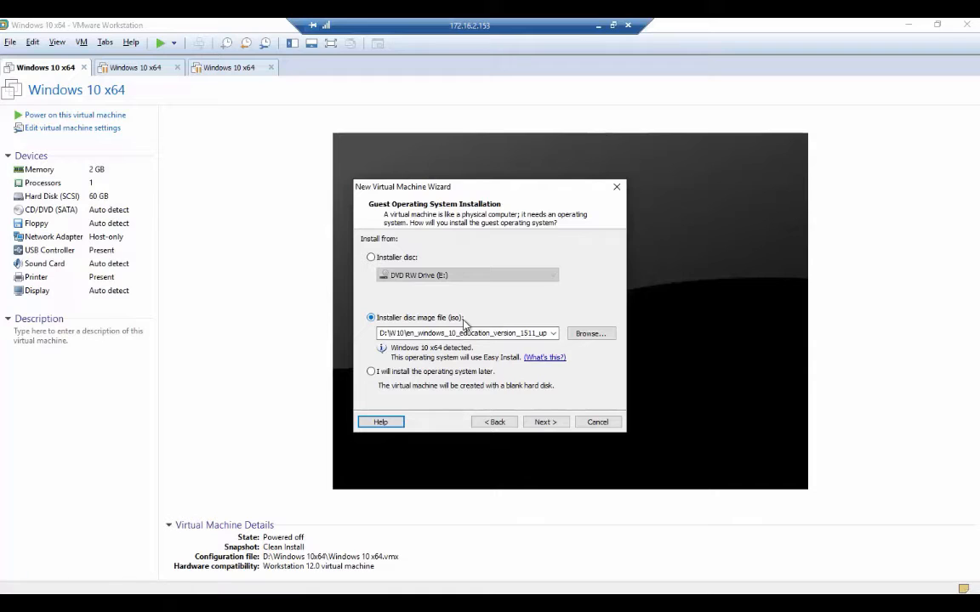
pyautogui.click(544, 422)
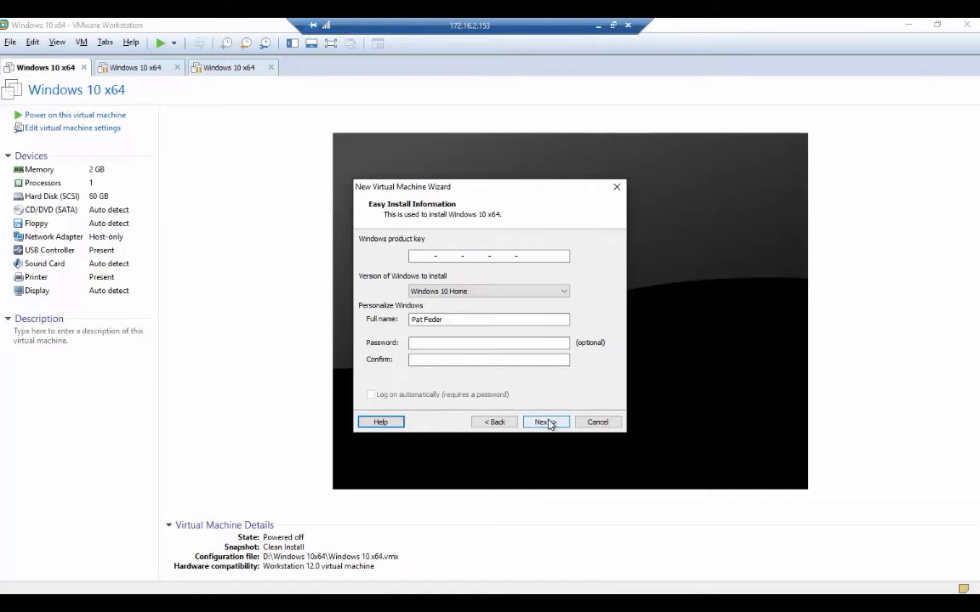
pyautogui.click(489, 291)
pyautogui.click(463, 310)
pyautogui.click(463, 321)
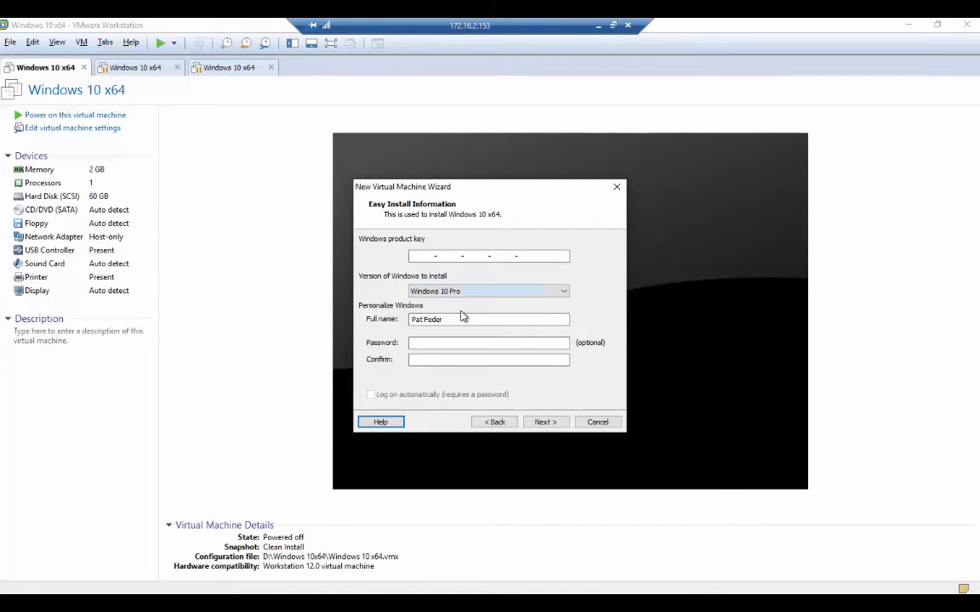
# Set the full name to 'admin', enter and confirm the account password, and continue.
pyautogui.moveTo(462, 321); pyautogui.dragTo(372, 321)
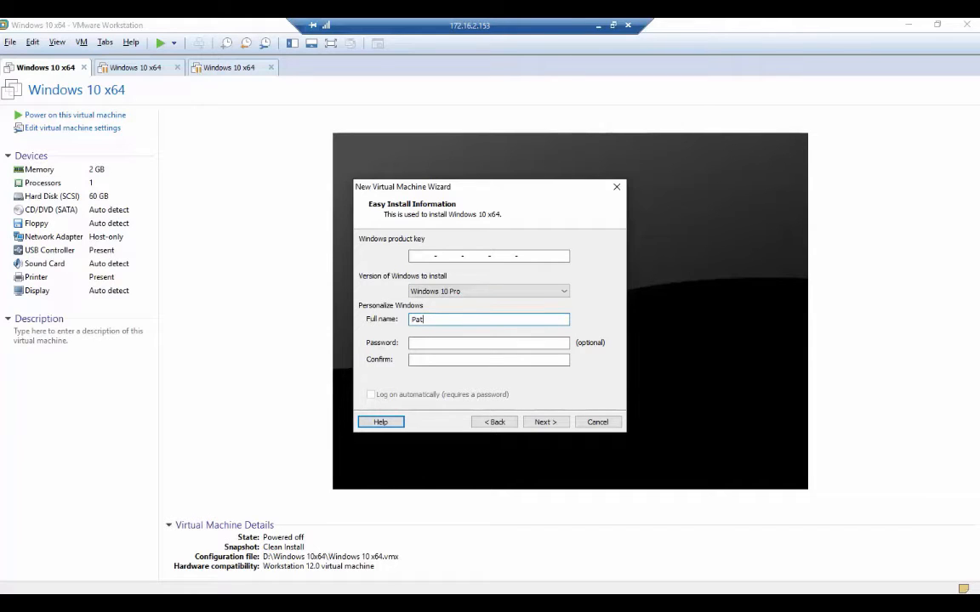
pyautogui.press('BackSpace')
pyautogui.press('BackSpace')
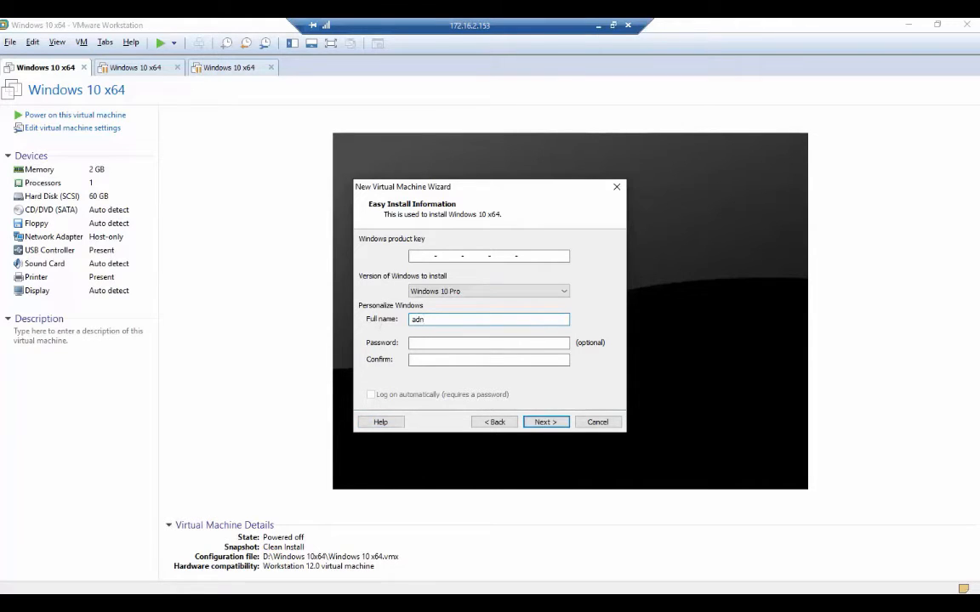
pyautogui.press('Tab')
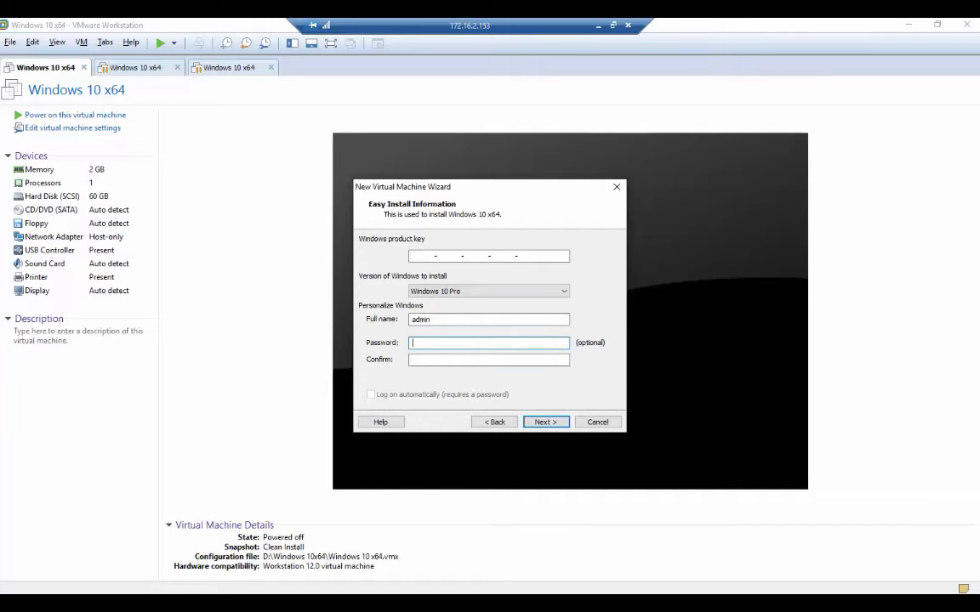
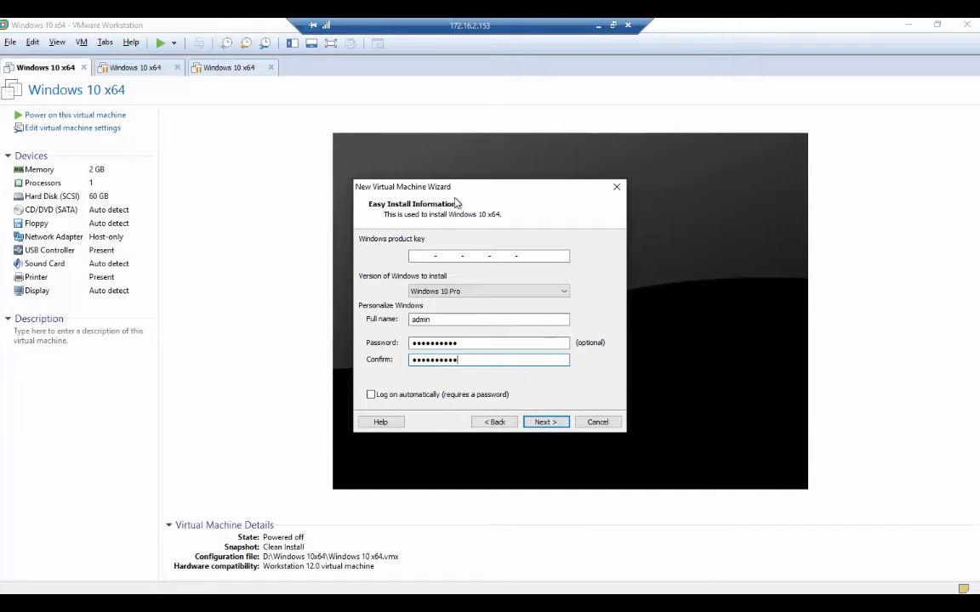
pyautogui.click(554, 423)
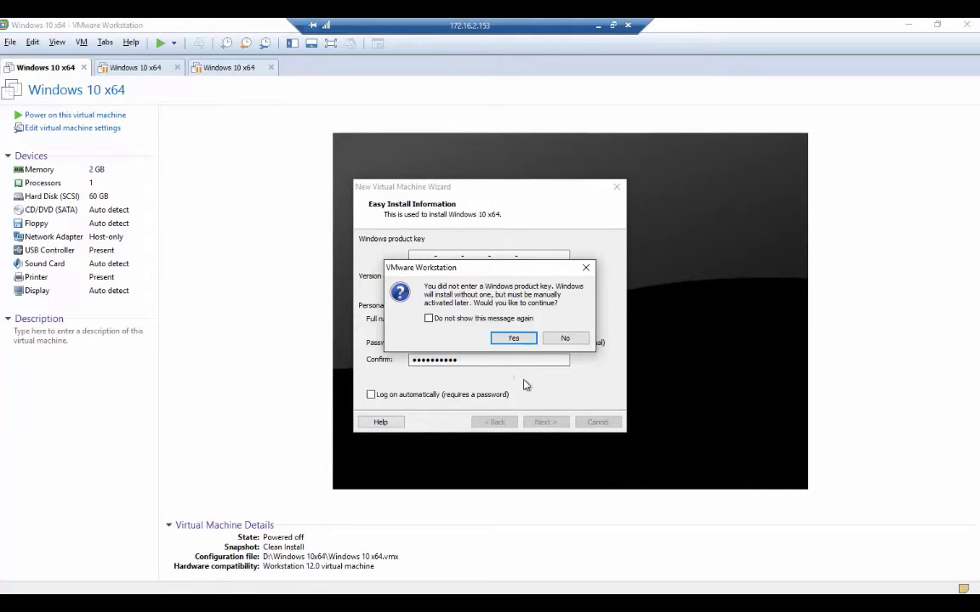
# Proceed without a product key and store the machine in a new folder on drive D:.
pyautogui.click(515, 339)
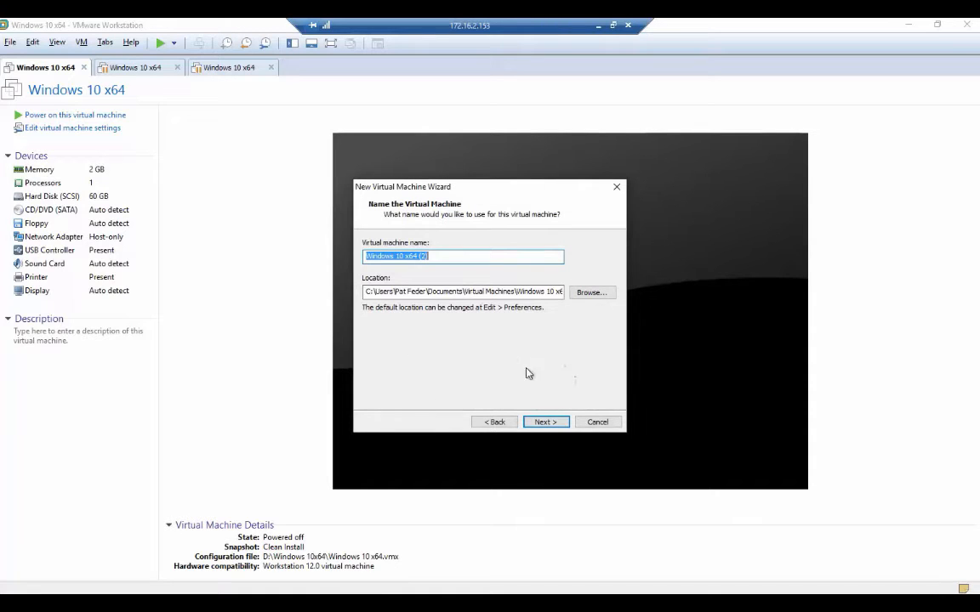
pyautogui.click(577, 294)
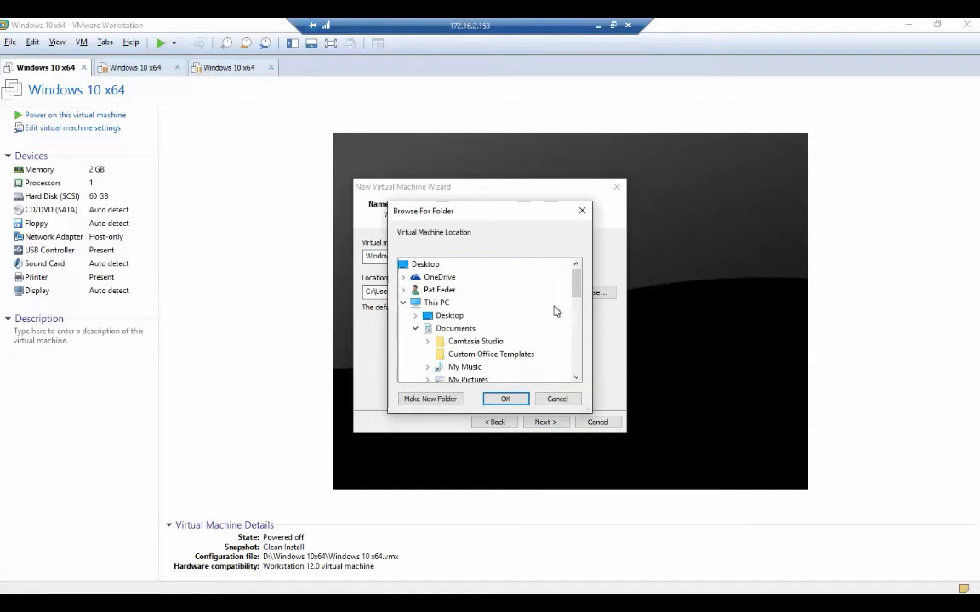
pyautogui.moveTo(575, 284); pyautogui.dragTo(575, 339)
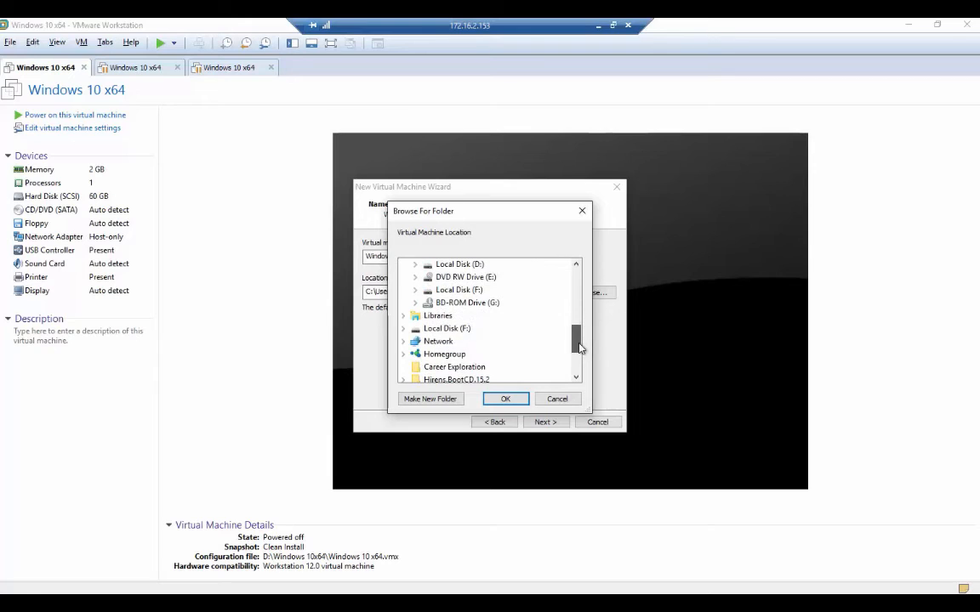
pyautogui.doubleClick(460, 265)
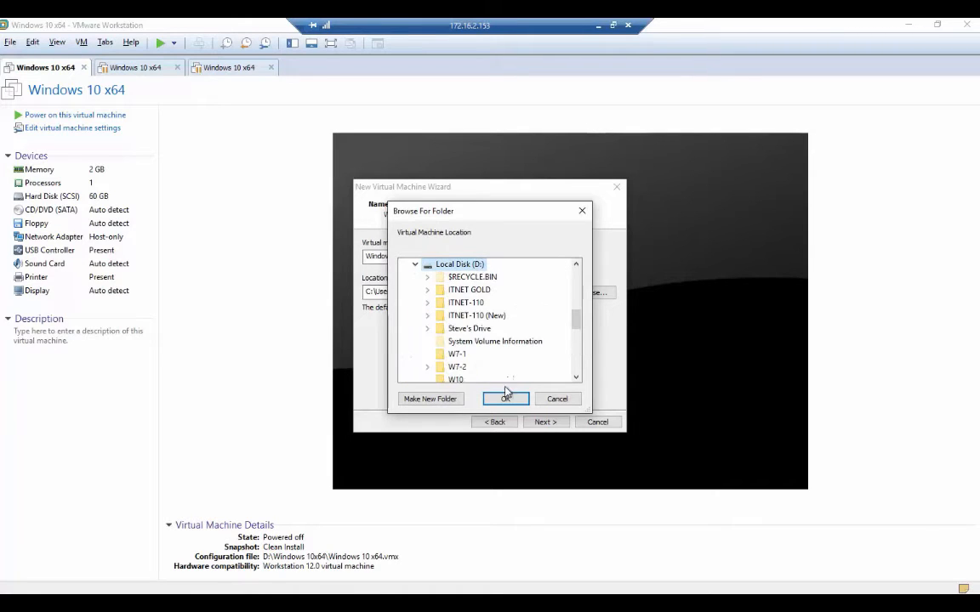
pyautogui.click(434, 399)
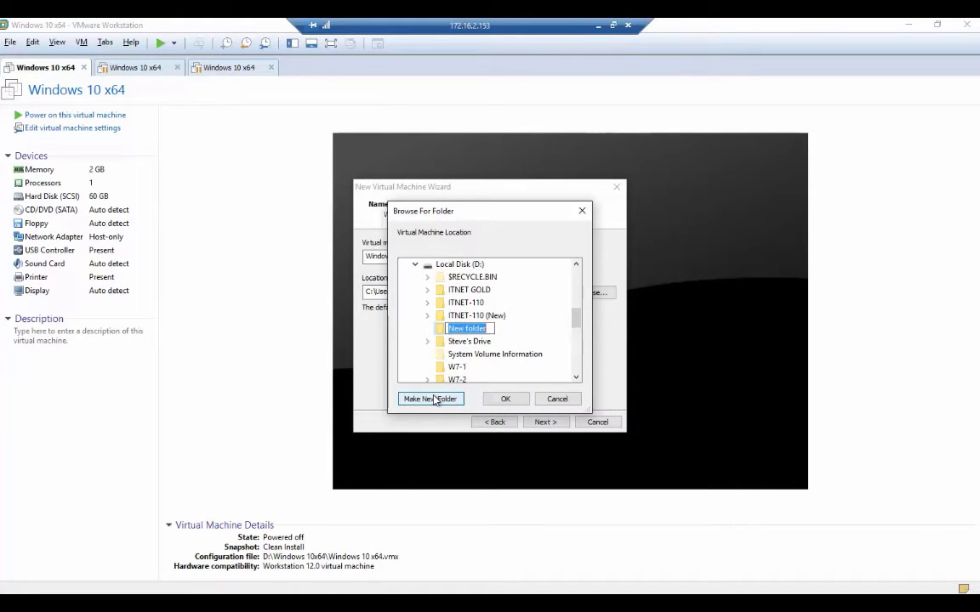
pyautogui.write('Windows 10 Advance')
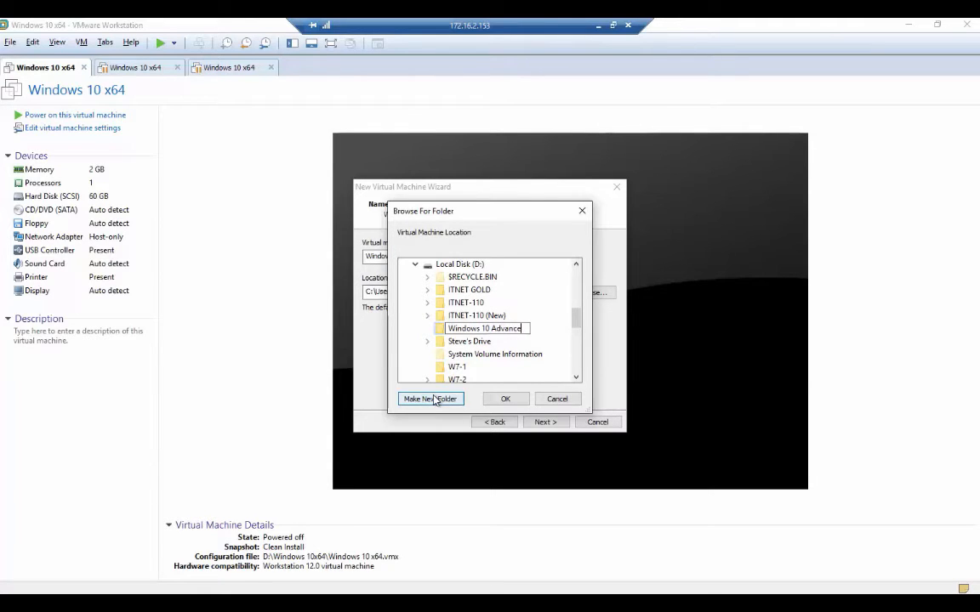
pyautogui.write('d Install')
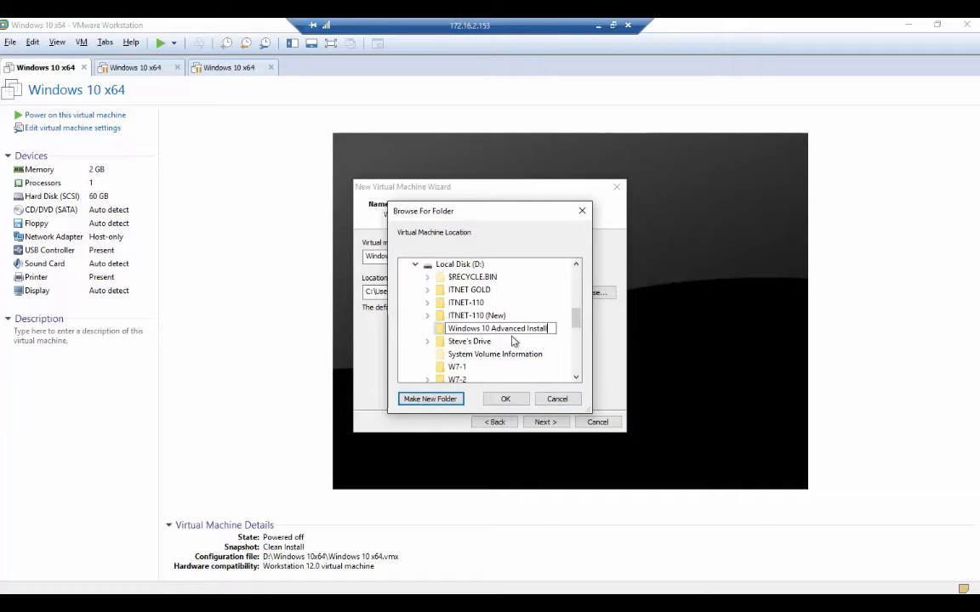
pyautogui.click(505, 399)
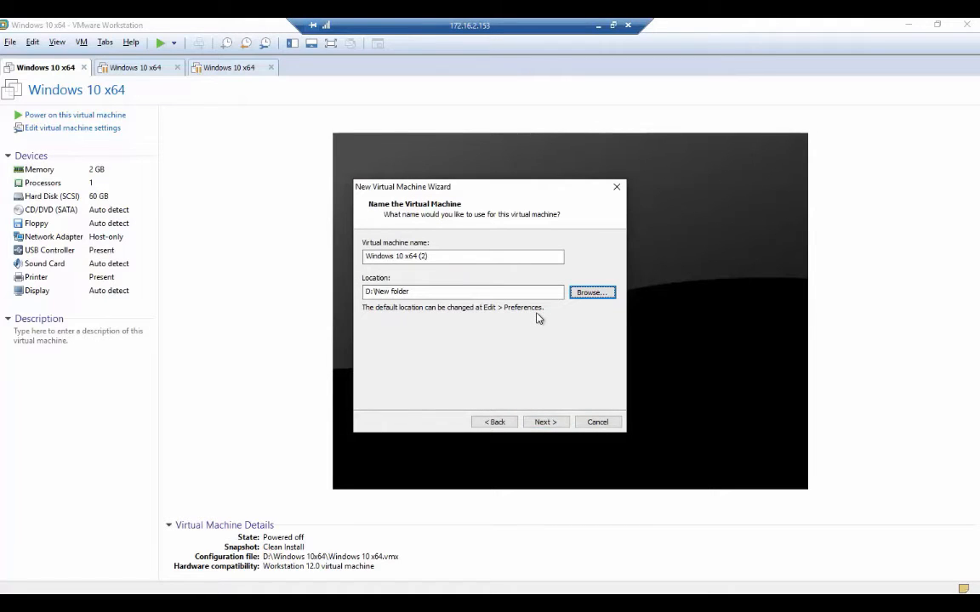
# Rename the virtual machine to 'Windows 10 x64 Advanced Install' and continue.
pyautogui.moveTo(429, 255); pyautogui.dragTo(340, 254)
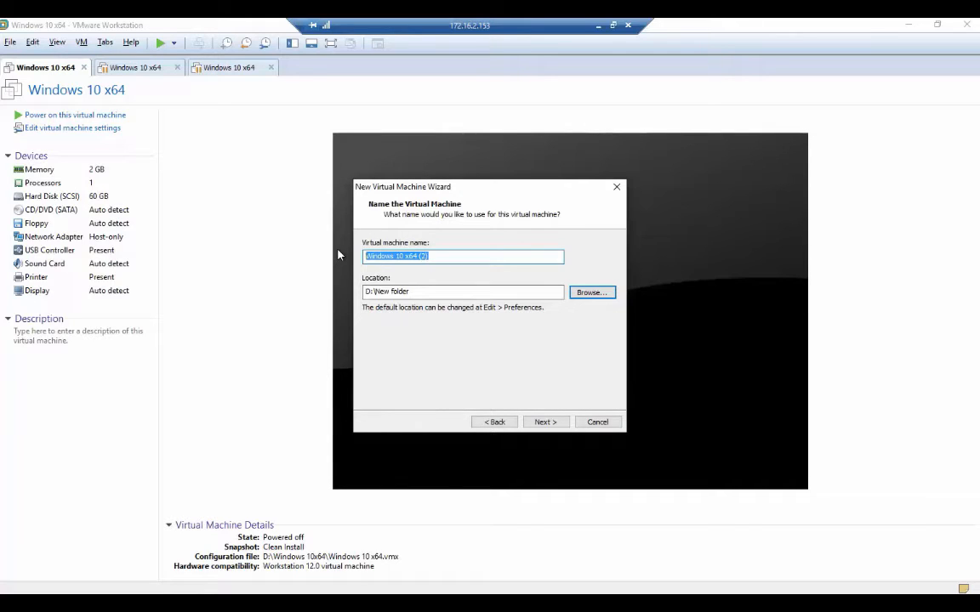
pyautogui.write('Windows')
pyautogui.write('10 x64 Advanced')
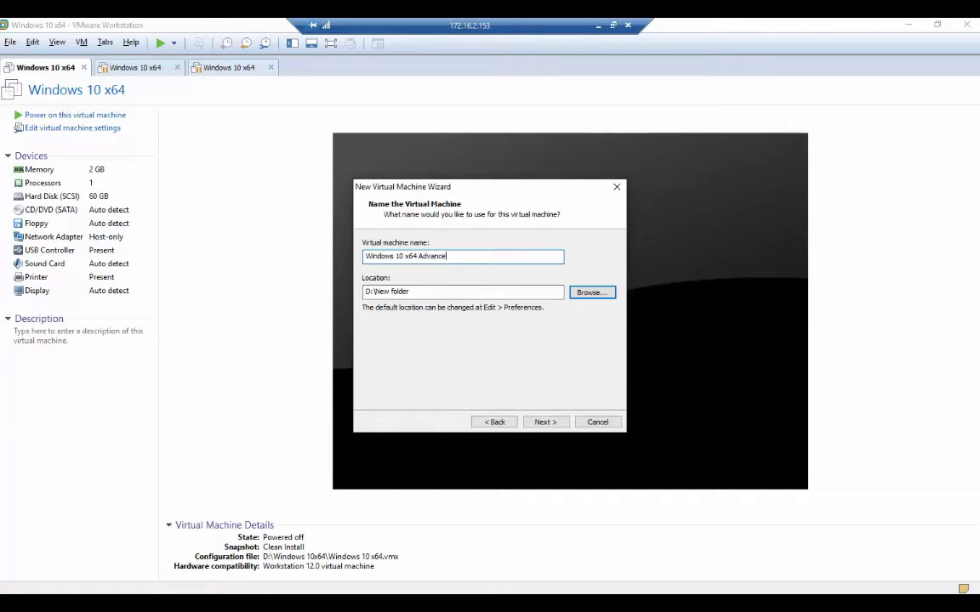
pyautogui.press('BackSpace')
pyautogui.press('BackSpace')
pyautogui.press('BackSpace')
pyautogui.press('BackSpace')
pyautogui.press('BackSpace')
pyautogui.press('BackSpace')
pyautogui.press('BackSpace')
pyautogui.press('BackSpace')
pyautogui.press('BackSpace')
pyautogui.press('BackSpace')
pyautogui.write('Advanced Install')
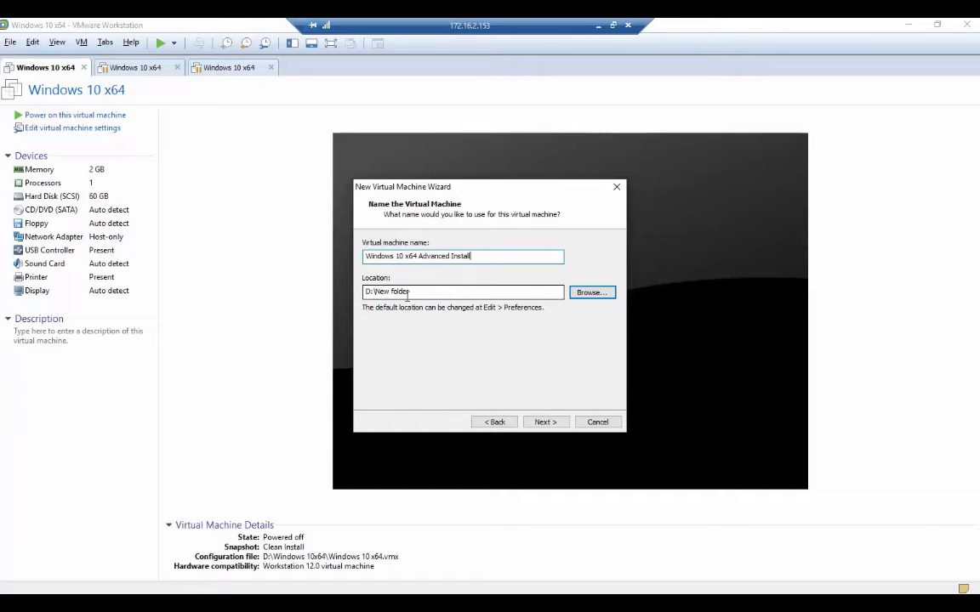
pyautogui.click(545, 422)
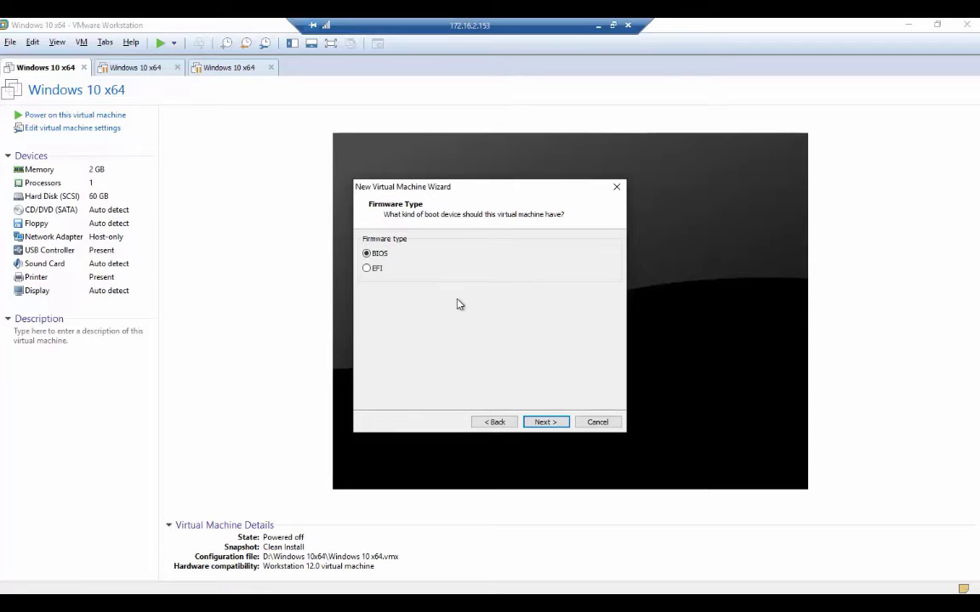
# Keep BIOS firmware and 1 processor, and raise memory to 8192 MB.
pyautogui.click(367, 269)
pyautogui.click(377, 255)
pyautogui.click(547, 423)
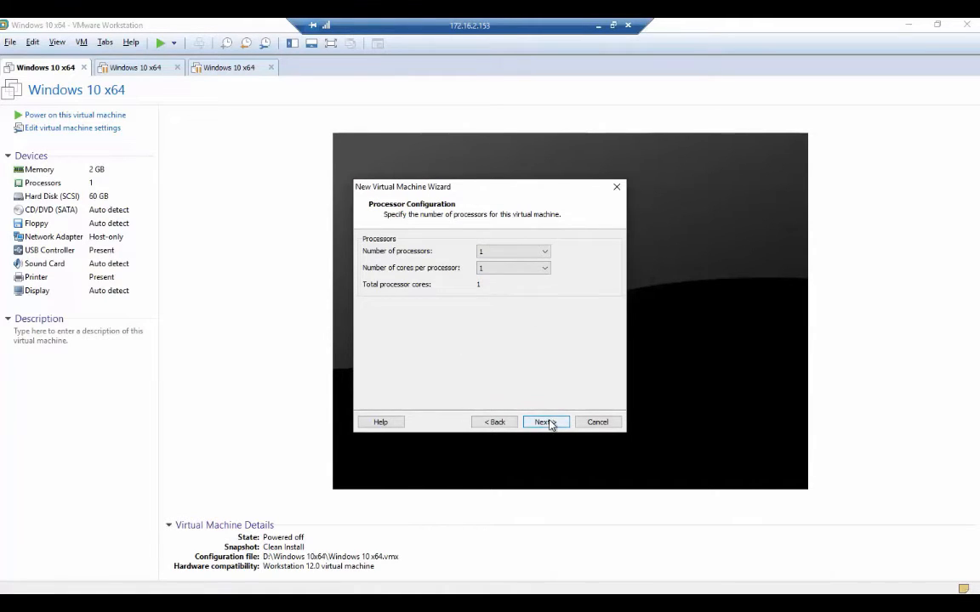
pyautogui.click(547, 423)
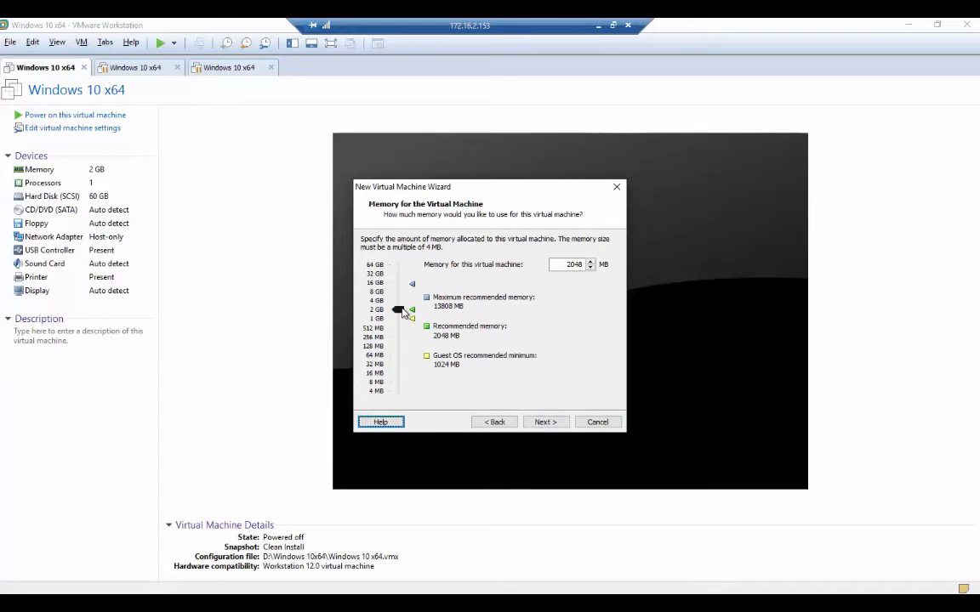
pyautogui.moveTo(398, 310); pyautogui.dragTo(400, 293)
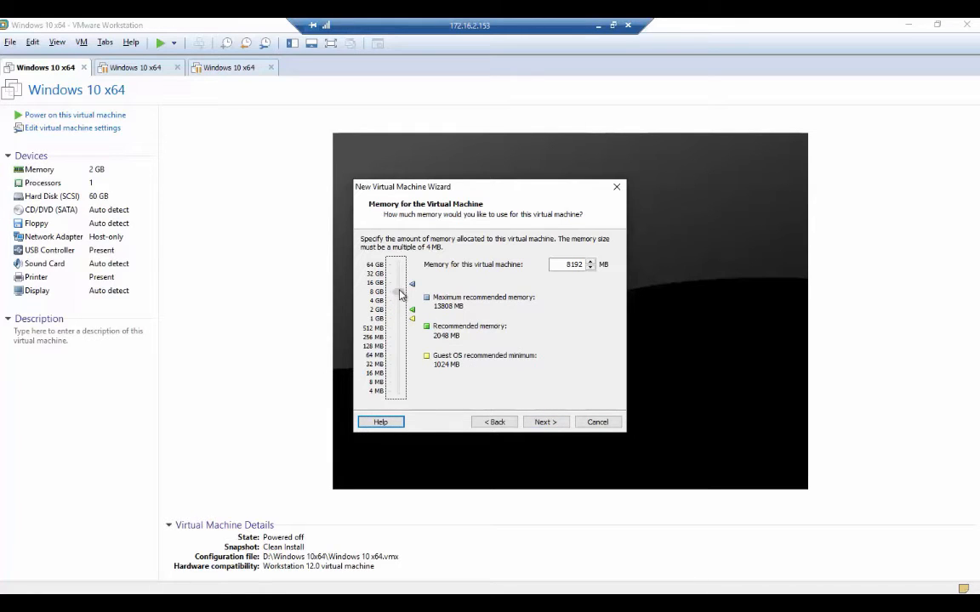
pyautogui.click(543, 424)
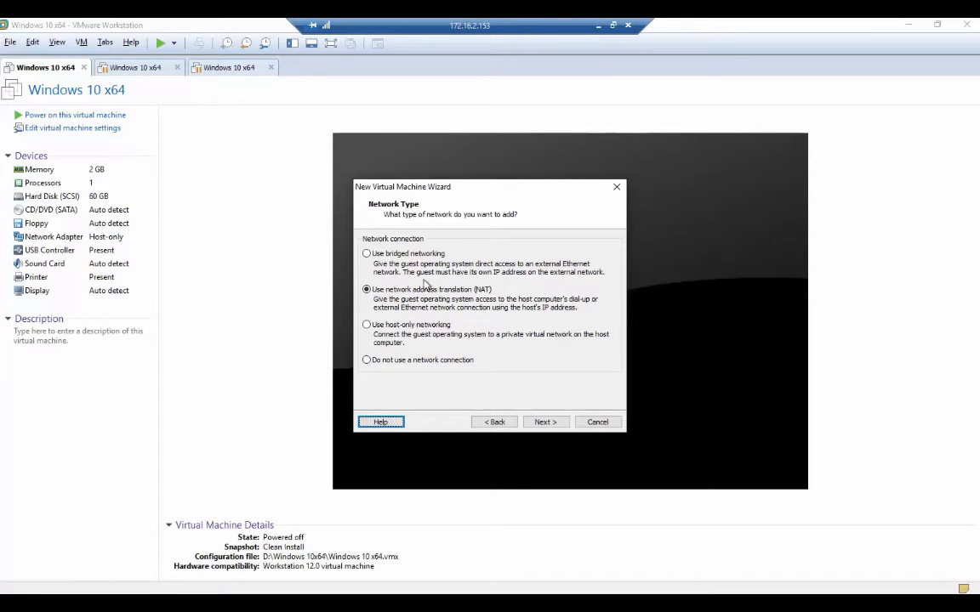
# Choose host-only networking and keep the recommended LSI Logic SAS controller and SCSI disk type.
pyautogui.click(364, 328)
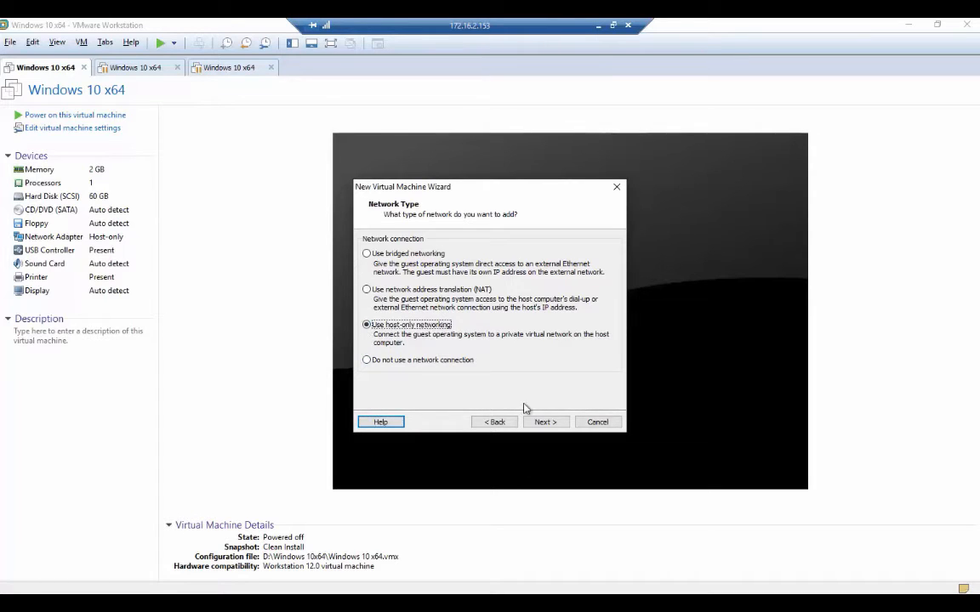
pyautogui.click(546, 423)
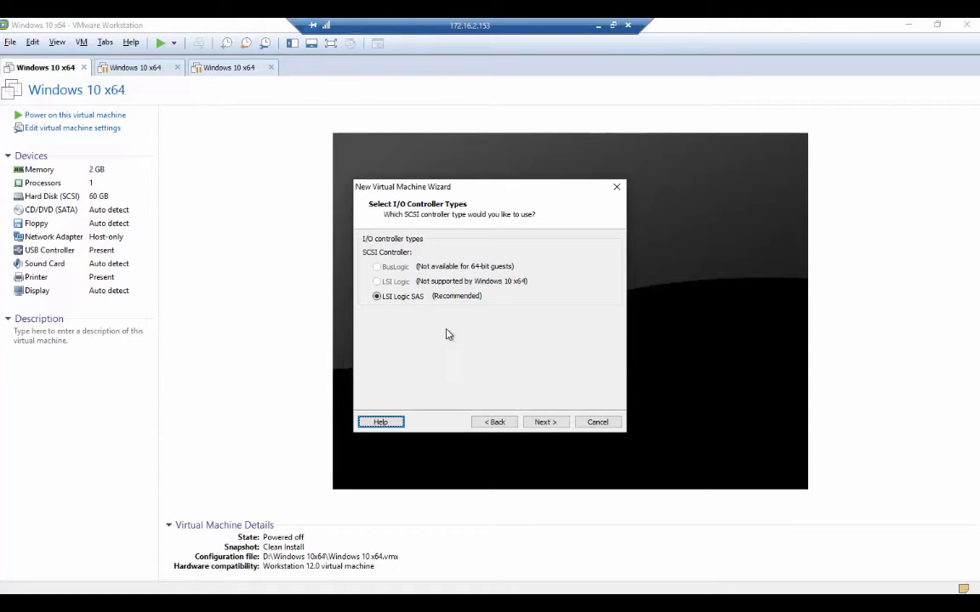
pyautogui.click(557, 424)
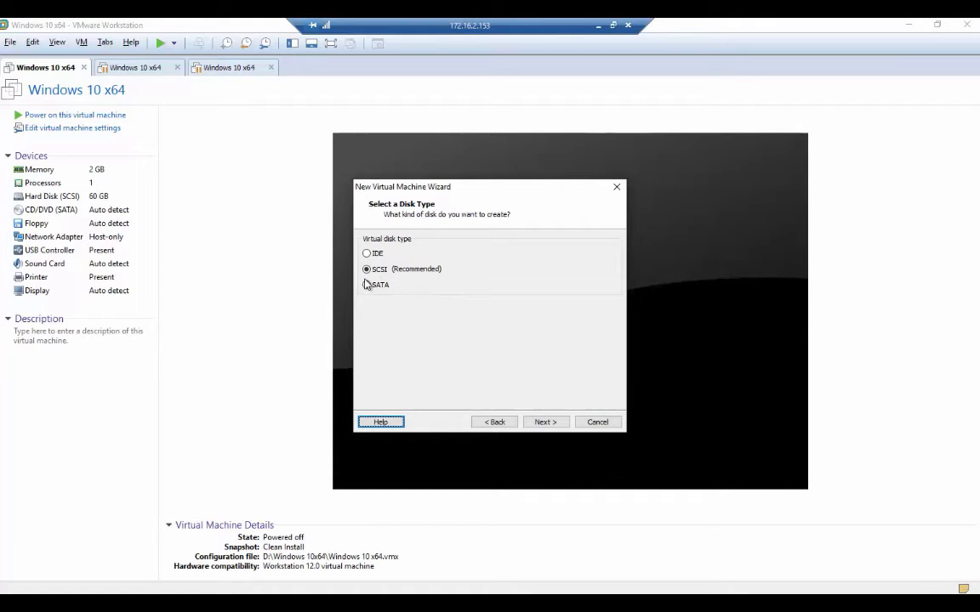
pyautogui.click(548, 421)
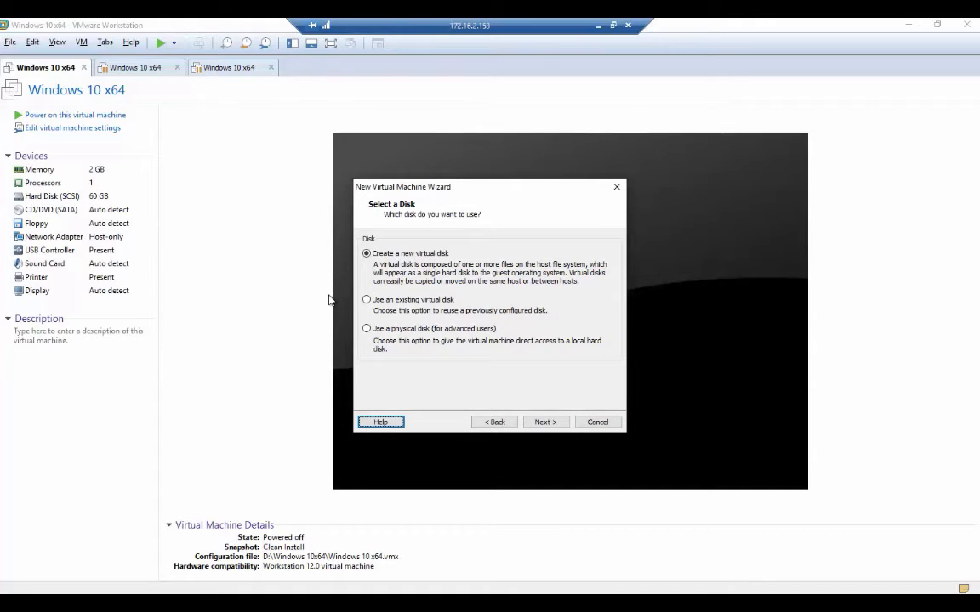
# Choose to create a new virtual disk instead of using a physical disk.
pyautogui.click(374, 329)
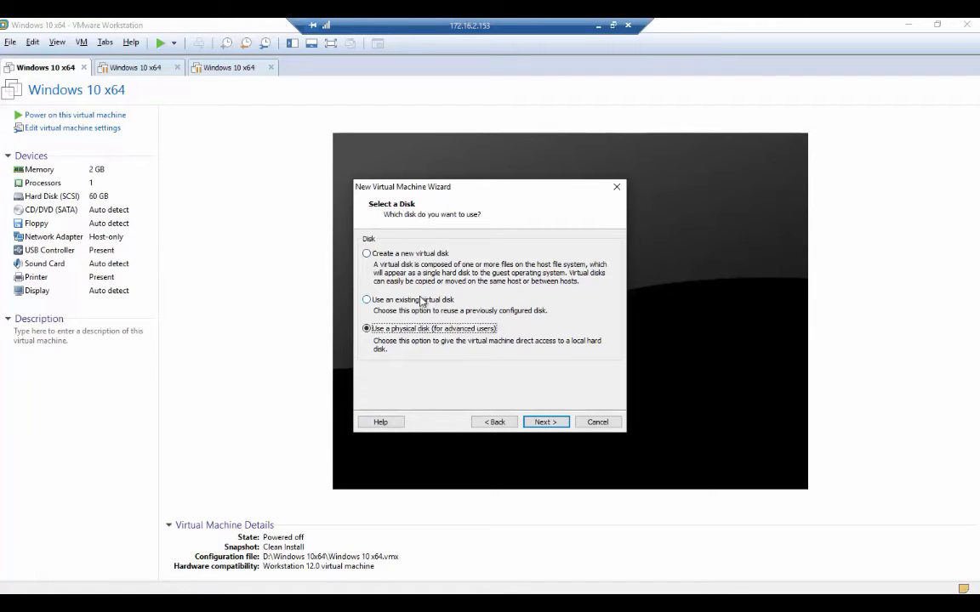
pyautogui.click(367, 253)
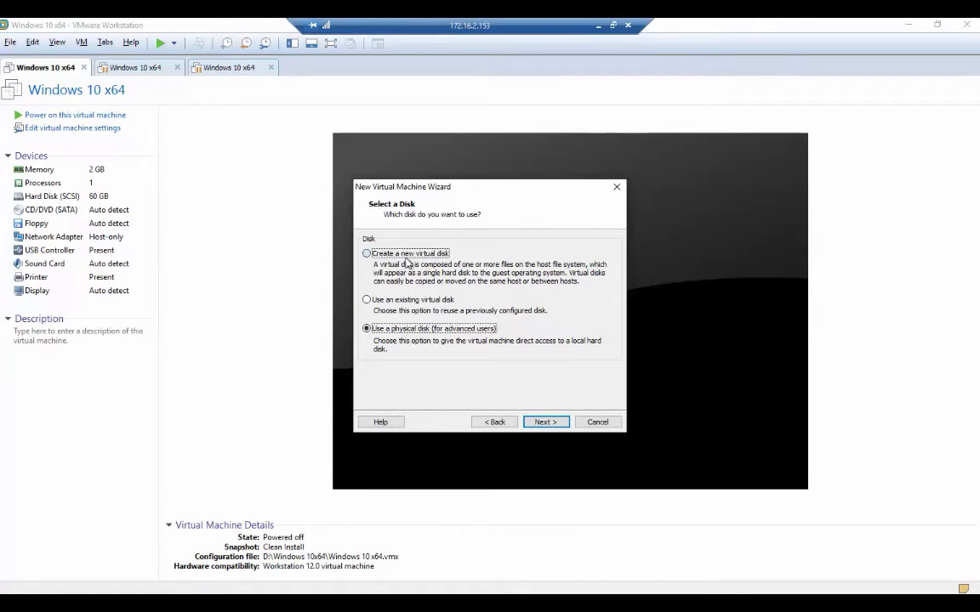
pyautogui.click(545, 422)
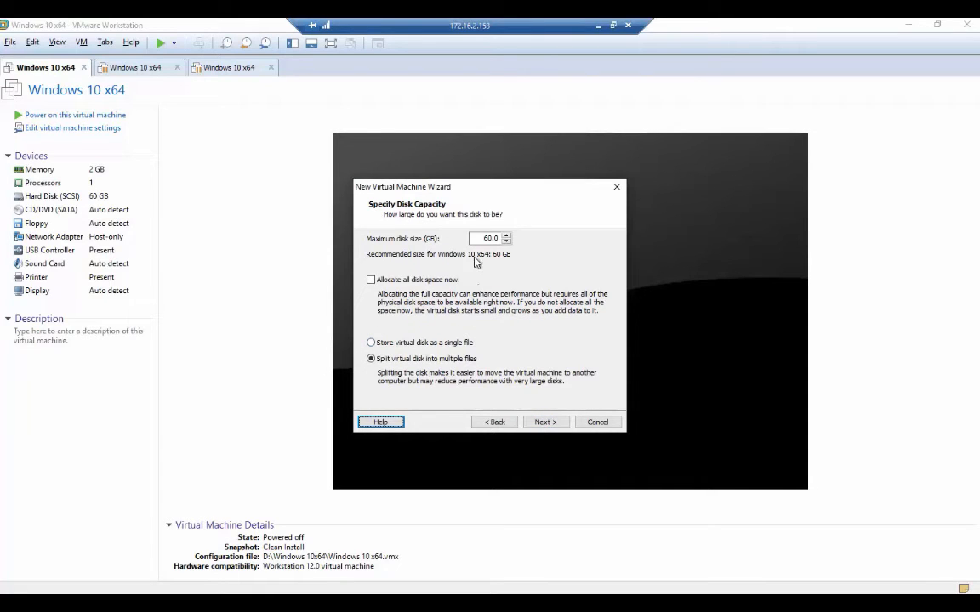
# Keep a 60 GB split disk unallocated and accept the 'Windows 10 x64 Advanced Install.vmdk' file.
pyautogui.click(372, 281)
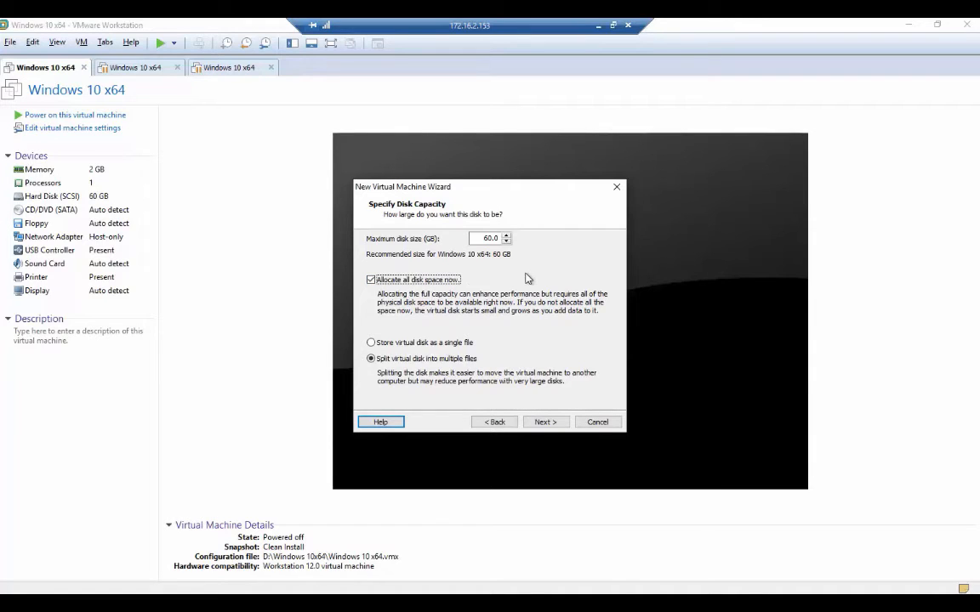
pyautogui.click(379, 284)
pyautogui.click(378, 284)
pyautogui.click(550, 421)
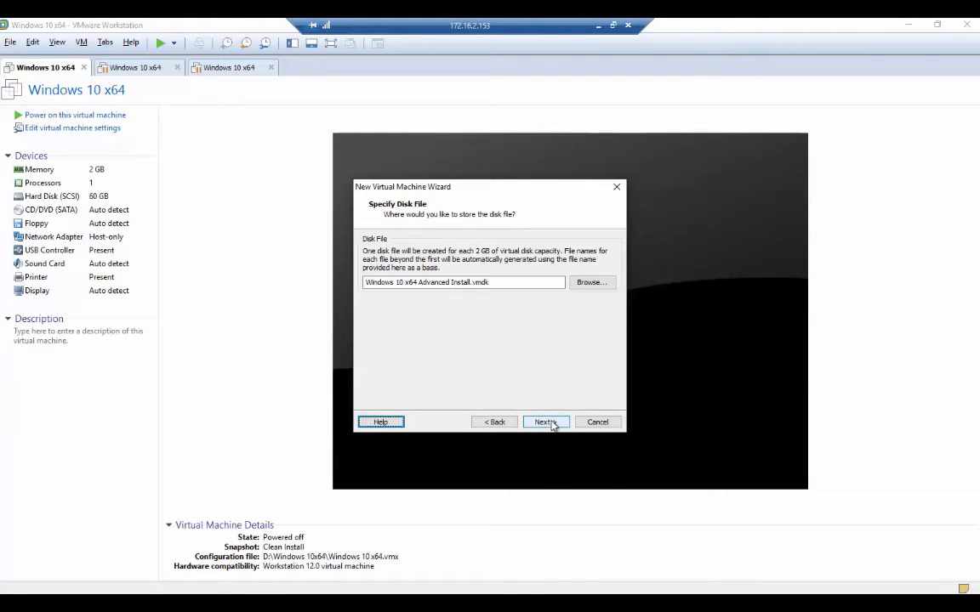
pyautogui.click(548, 422)
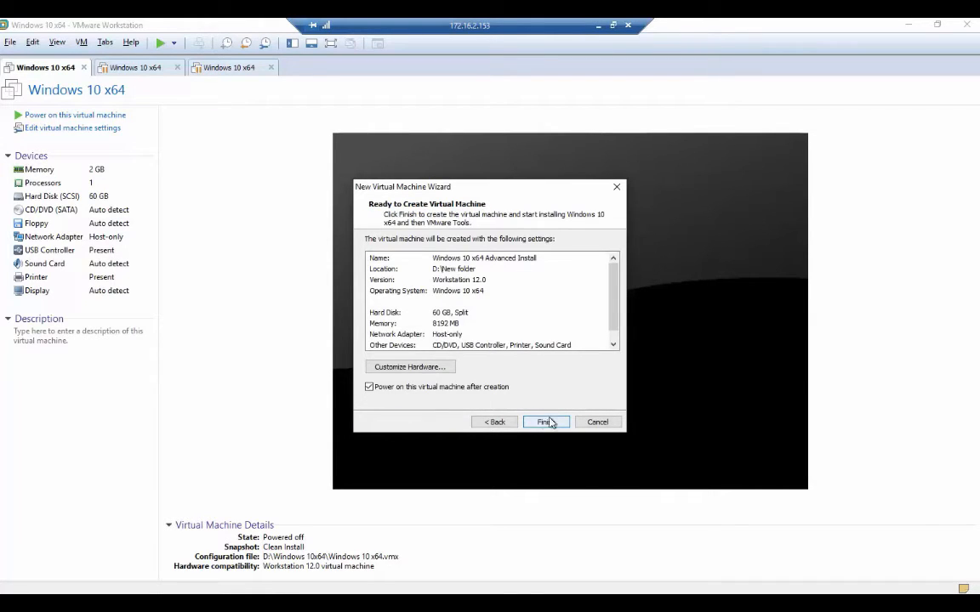
# Review the Windows 10 x64 Advanced Install VM's hardware twice, then finish the wizard to create it.
pyautogui.click(406, 367)
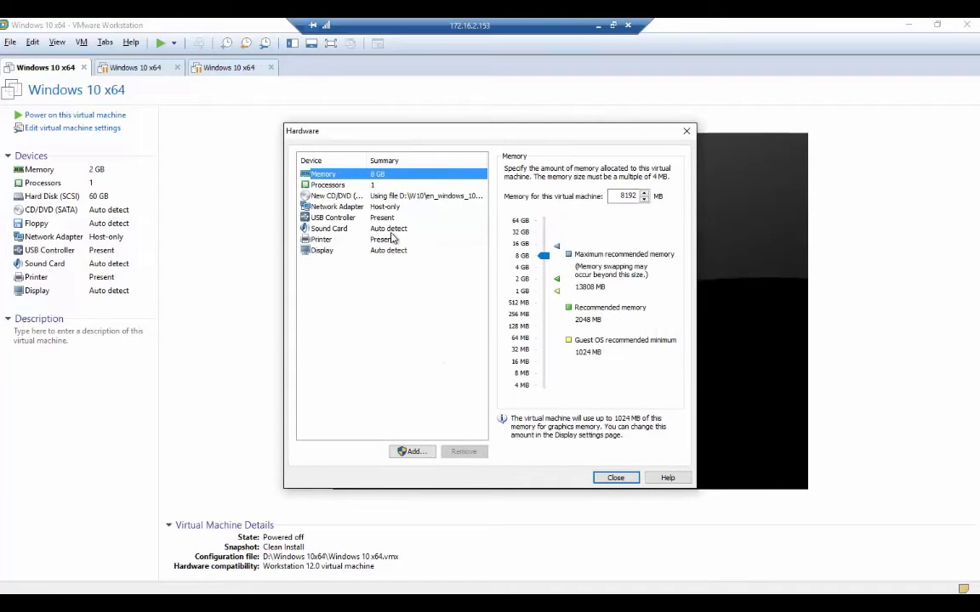
pyautogui.click(614, 477)
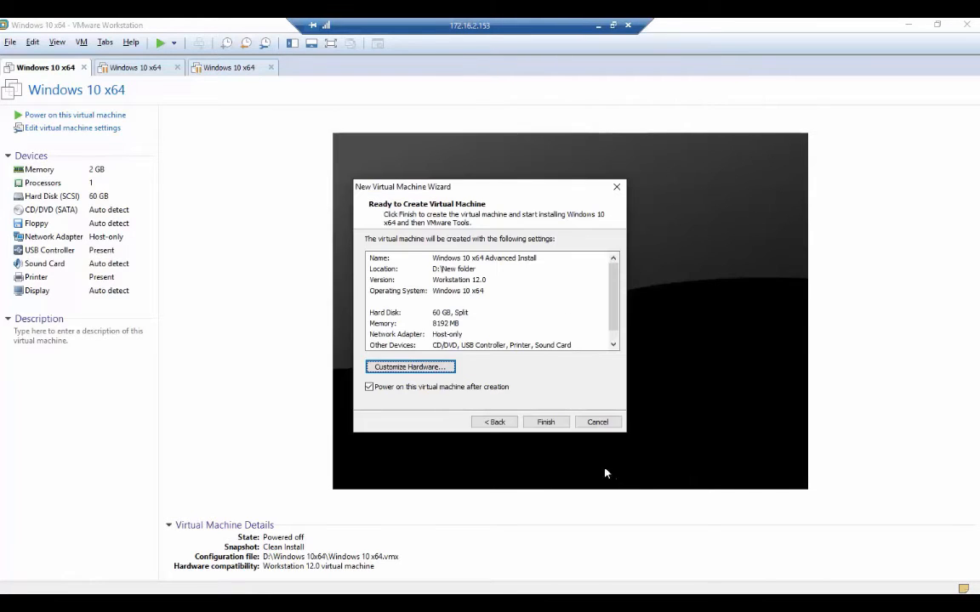
pyautogui.click(417, 367)
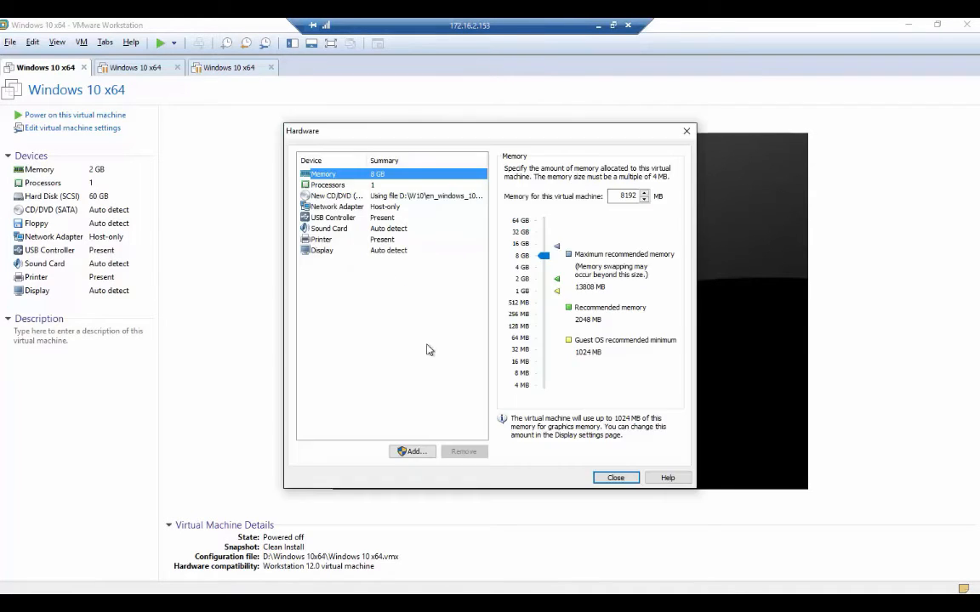
pyautogui.click(615, 477)
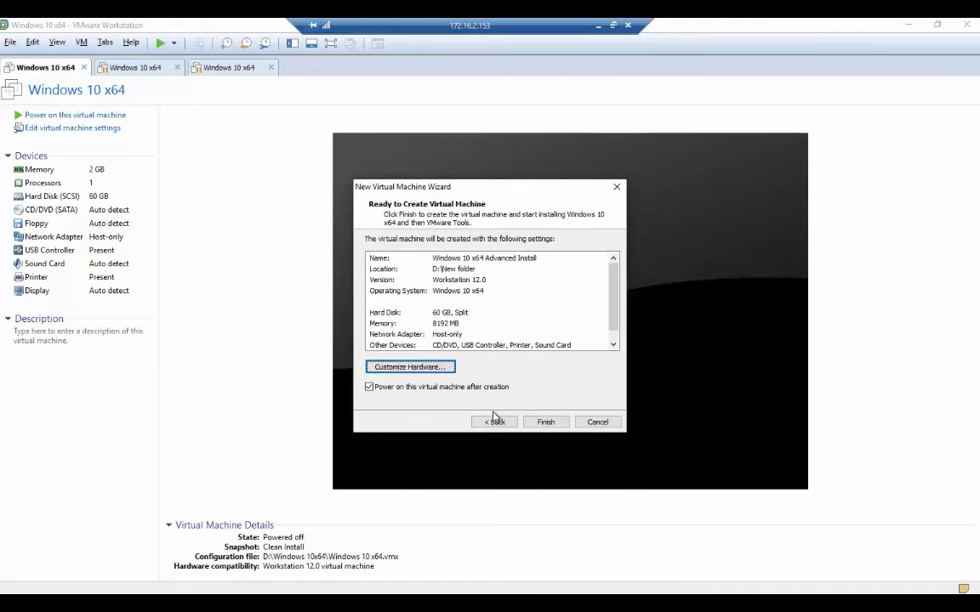
pyautogui.click(546, 421)
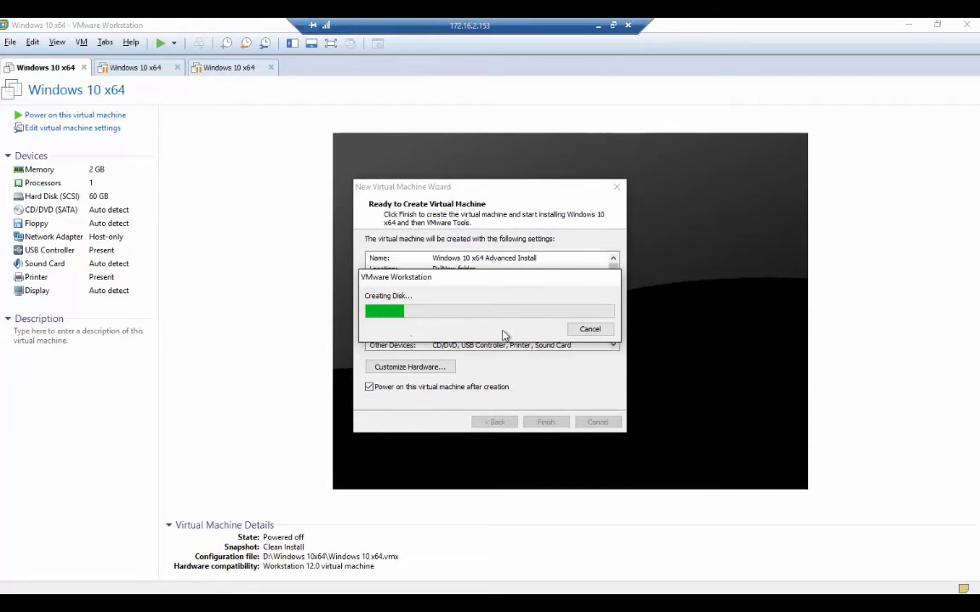
# Cancel the disk creation twice, dismissing each cancellation notice, then close the New Virtual Machine wizard.
pyautogui.click(590, 330)
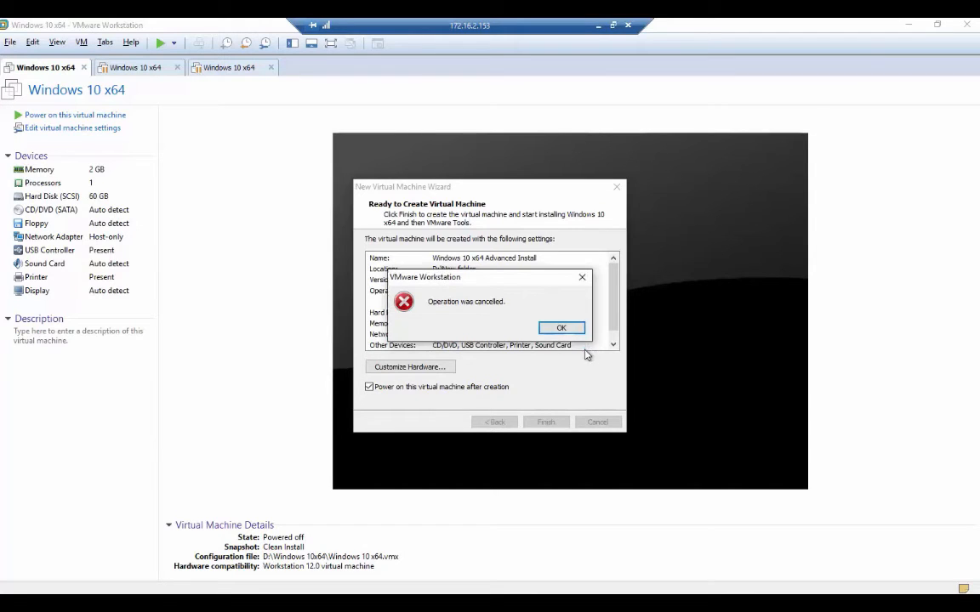
pyautogui.click(560, 327)
pyautogui.click(551, 422)
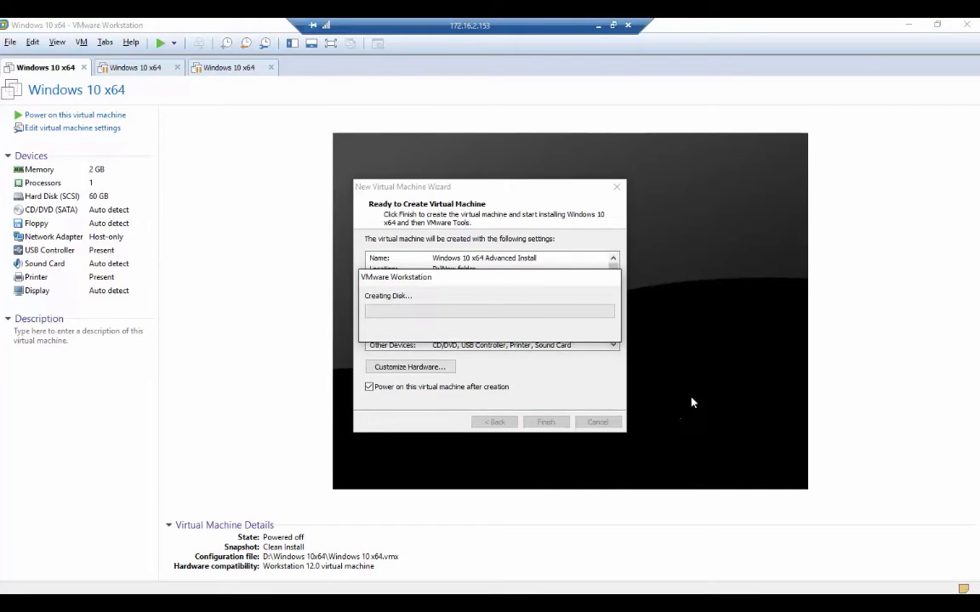
pyautogui.click(595, 331)
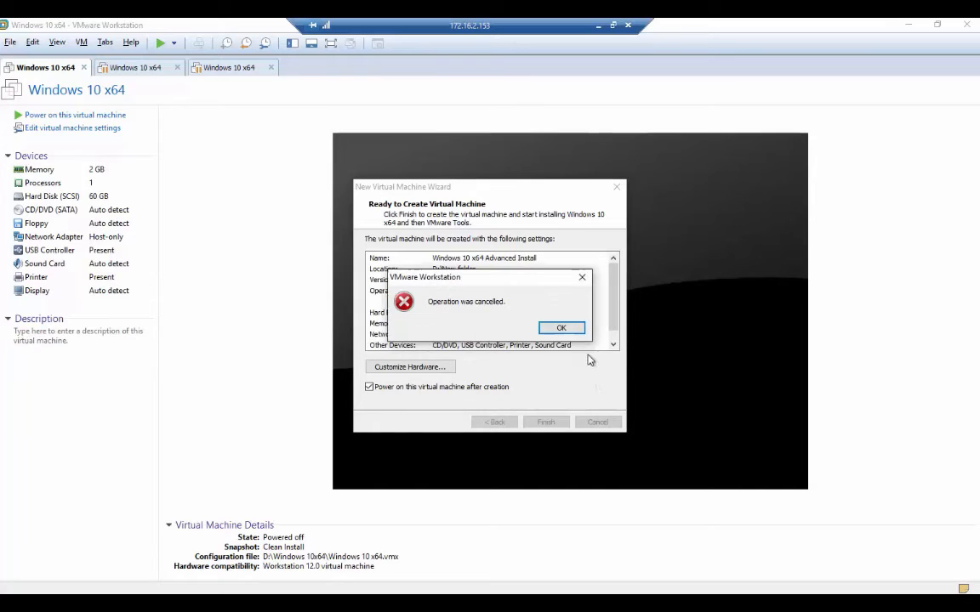
pyautogui.click(560, 328)
pyautogui.click(599, 422)
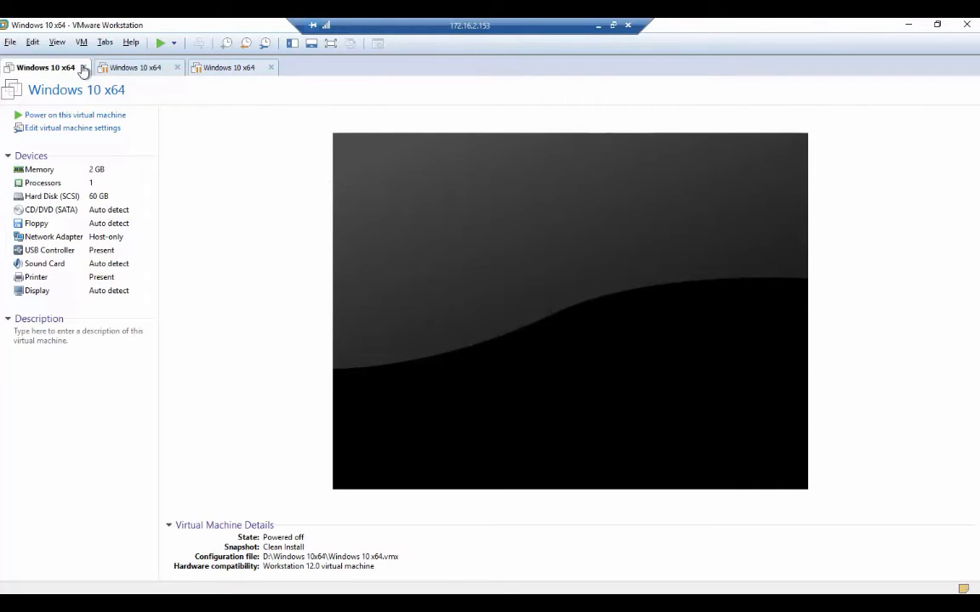
# Start a fresh New Virtual Machine wizard from the File menu with the Typical configuration.
pyautogui.click(9, 43)
pyautogui.click(46, 57)
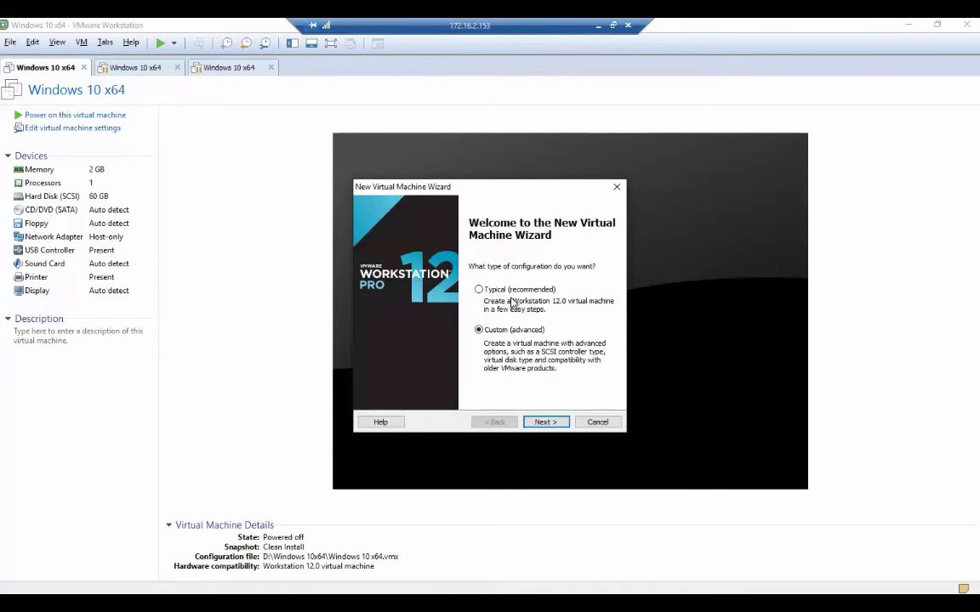
pyautogui.click(509, 291)
pyautogui.click(545, 421)
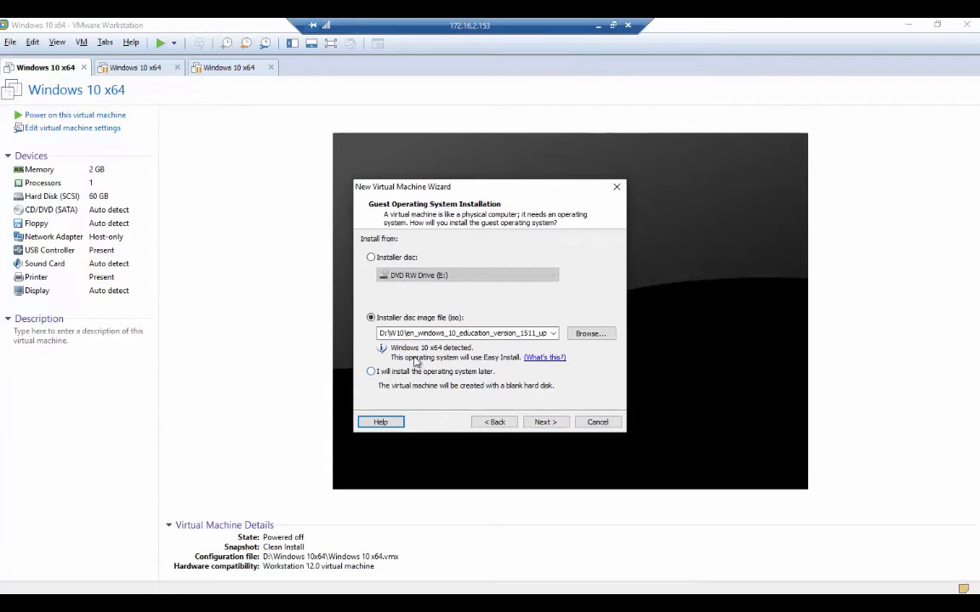
# Choose 'I will install the operating system later' and keep Windows 10 x64 as the guest version.
pyautogui.click(375, 374)
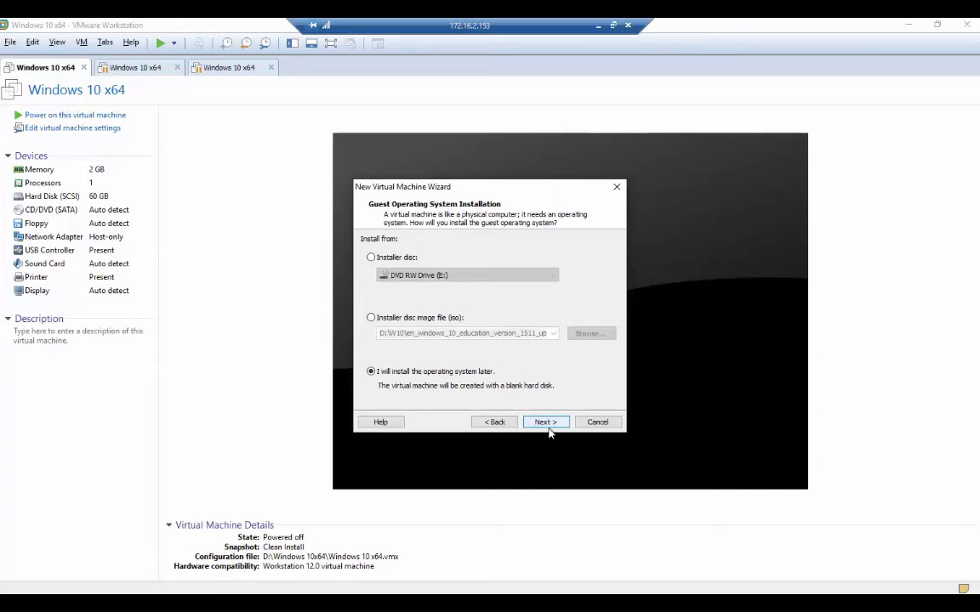
pyautogui.click(370, 318)
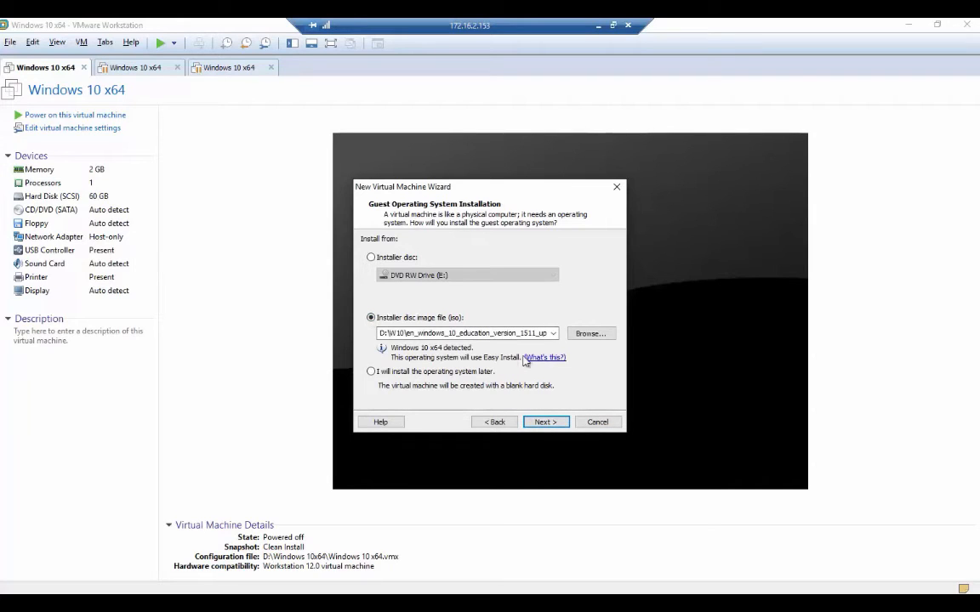
pyautogui.click(372, 372)
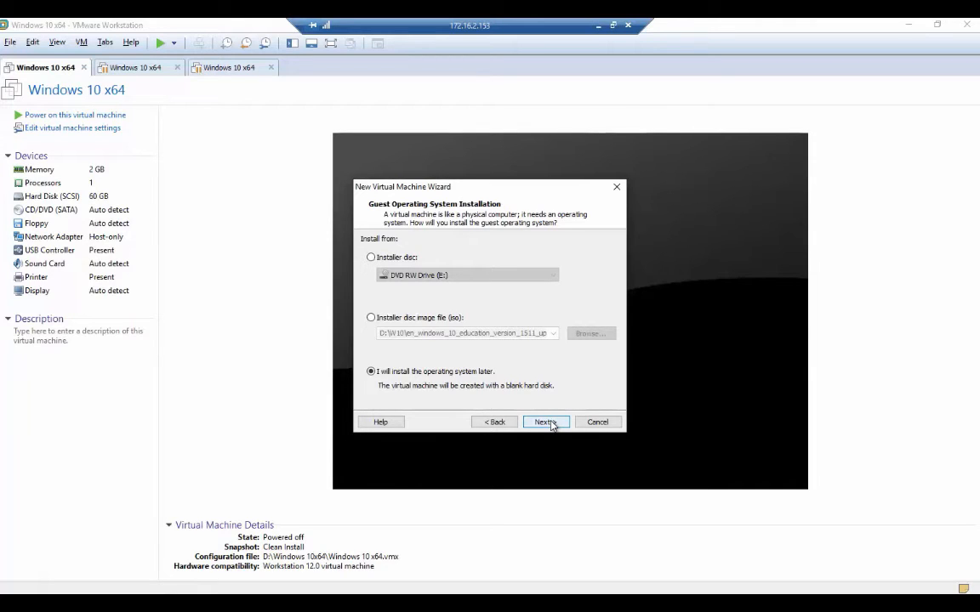
pyautogui.click(545, 422)
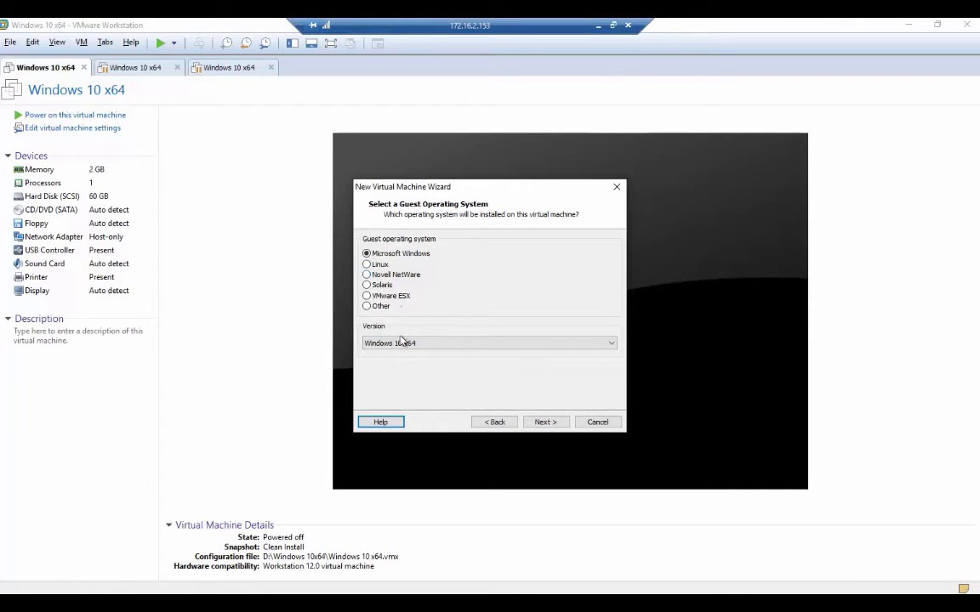
pyautogui.click(441, 345)
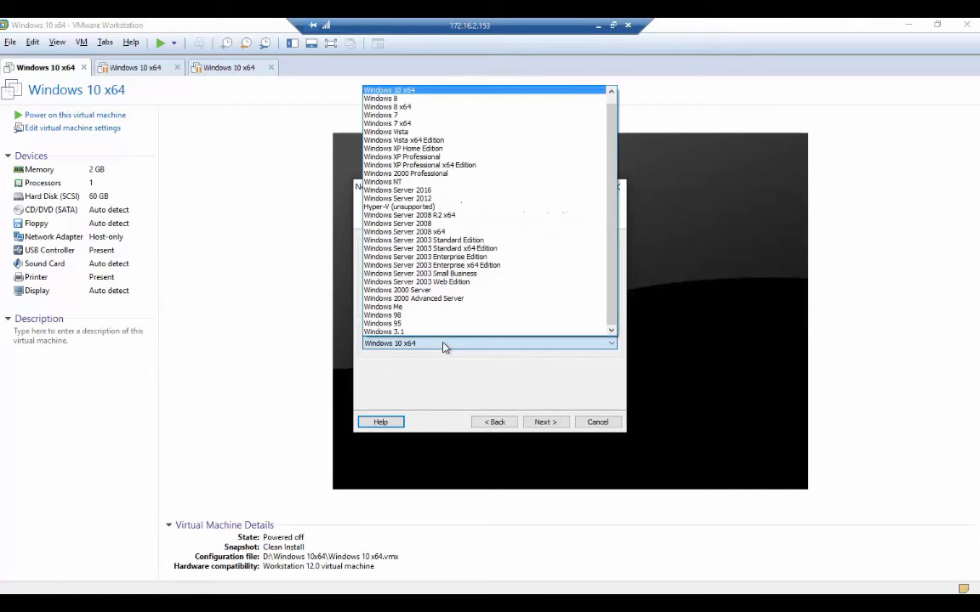
pyautogui.click(408, 90)
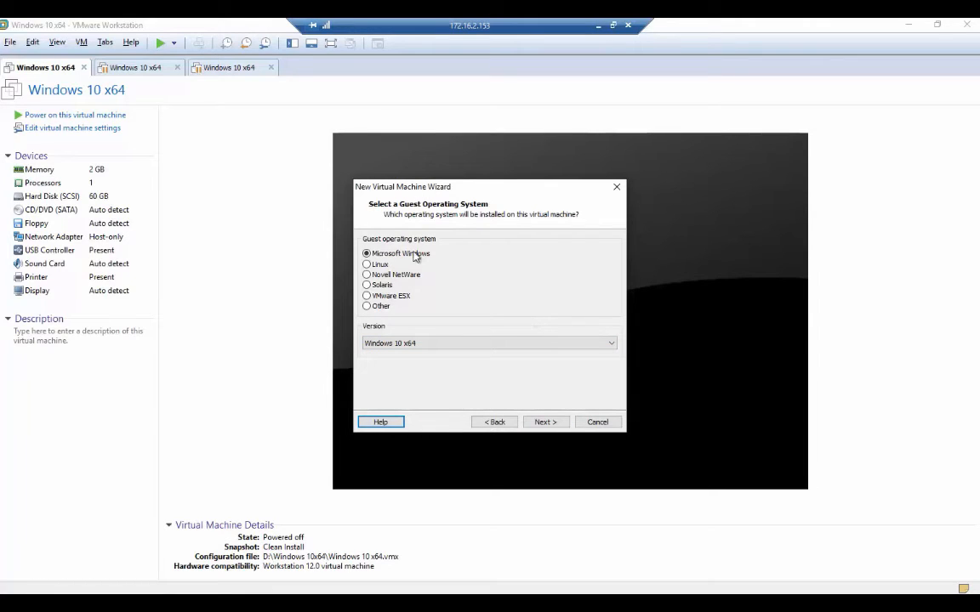
pyautogui.click(548, 423)
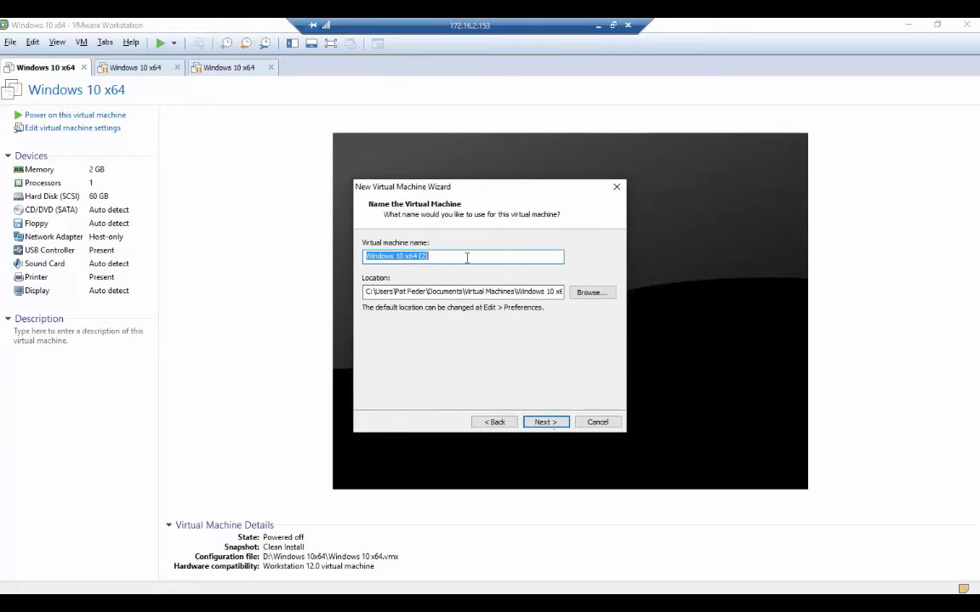
# Create a new folder 'Win 10 Advanved' on drive D: and set it as the VM location.
pyautogui.click(592, 294)
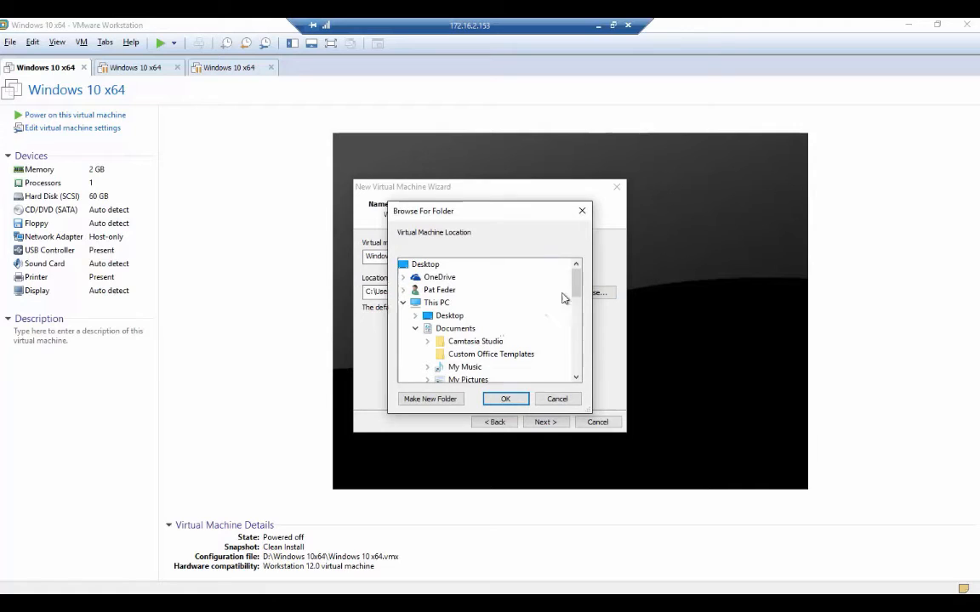
pyautogui.scroll(-4, 574, 308)
pyautogui.click(466, 341)
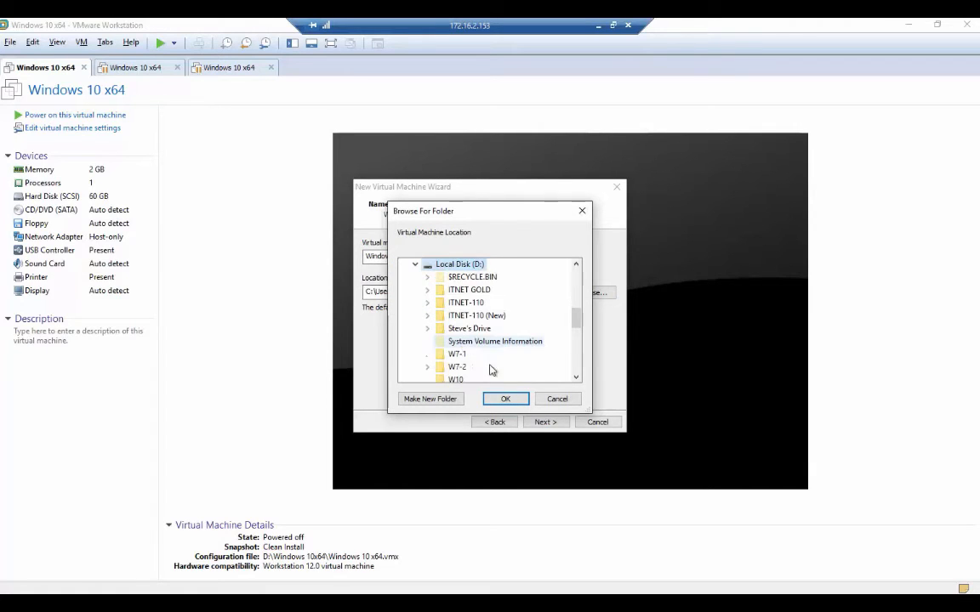
pyautogui.click(432, 398)
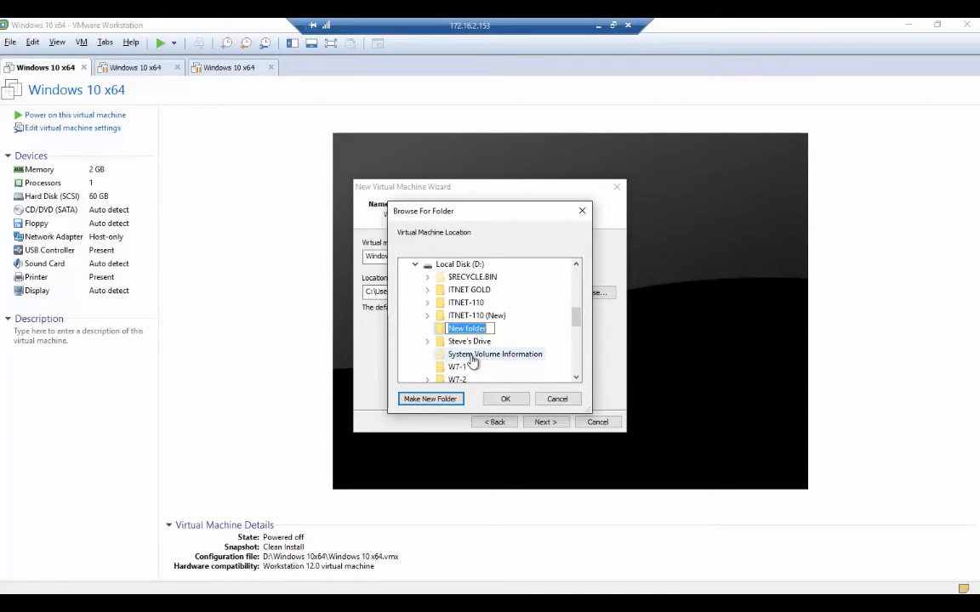
pyautogui.write('Win 10 Advanved')
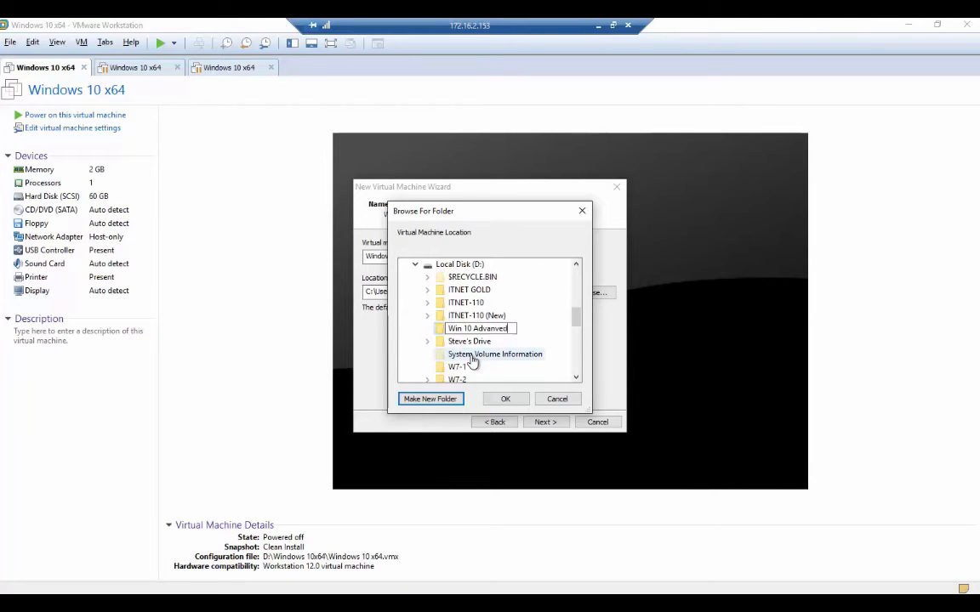
pyautogui.press('Return')
pyautogui.click(429, 399)
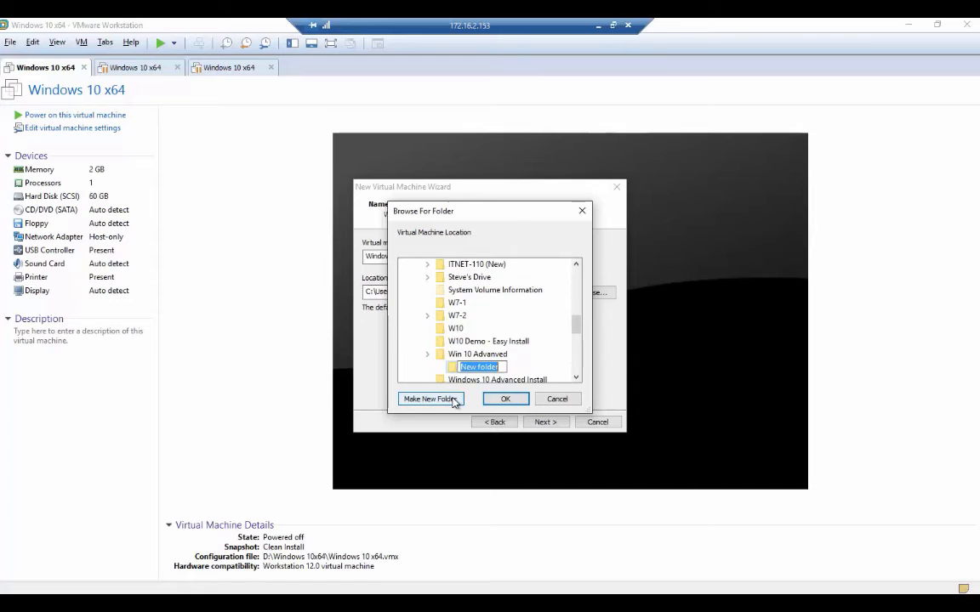
pyautogui.click(472, 355)
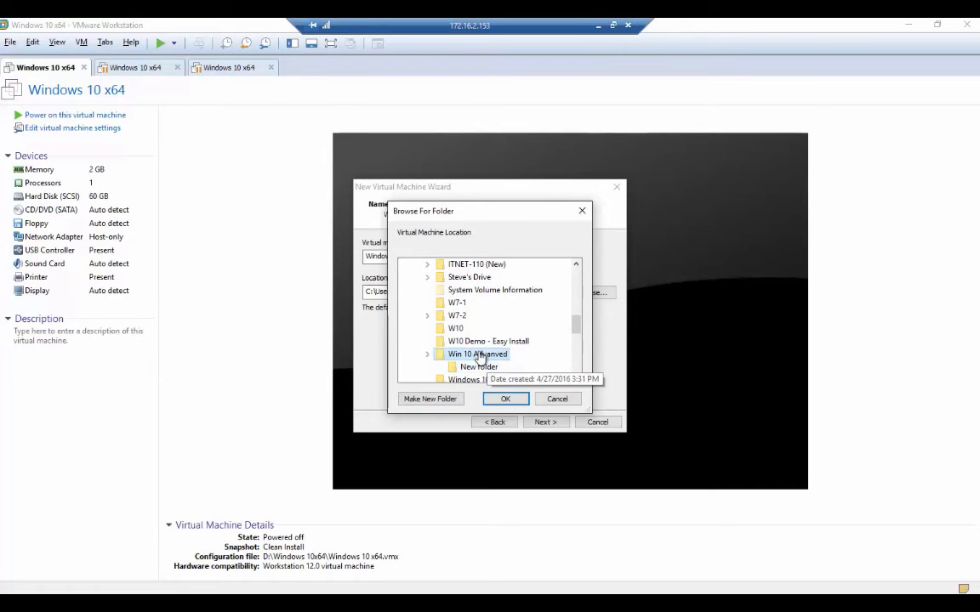
pyautogui.click(519, 399)
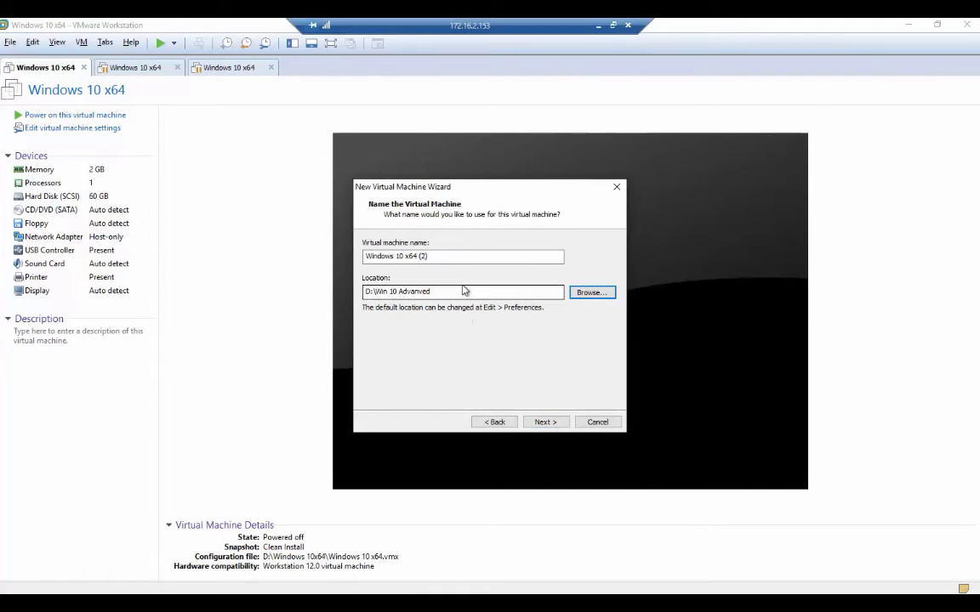
# Name the virtual machine W10 Advanced and accept the default disk capacity settings.
pyautogui.moveTo(459, 260); pyautogui.dragTo(350, 258)
pyautogui.write('W10')
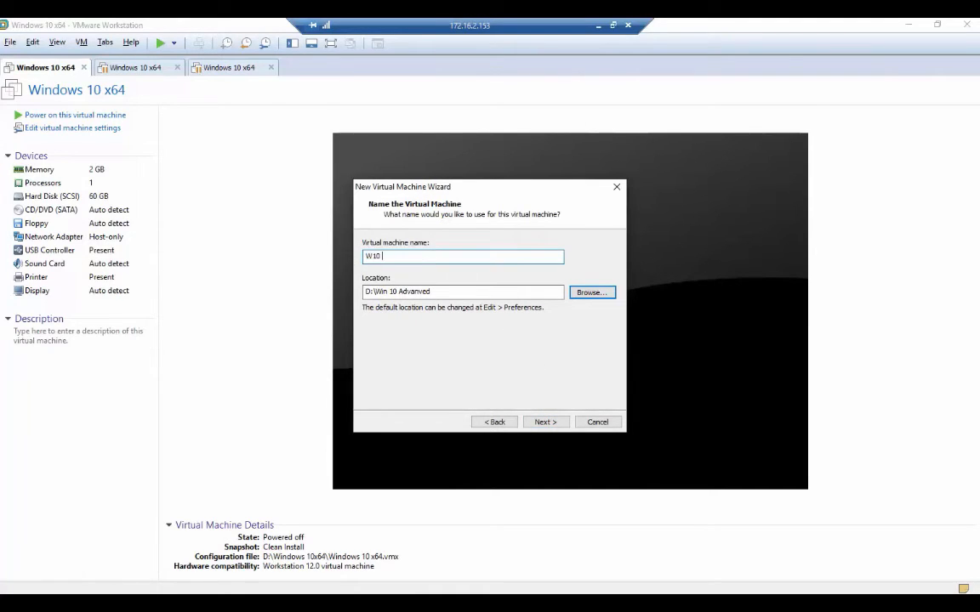
pyautogui.write(' Advanmc')
pyautogui.click(545, 423)
pyautogui.click(547, 422)
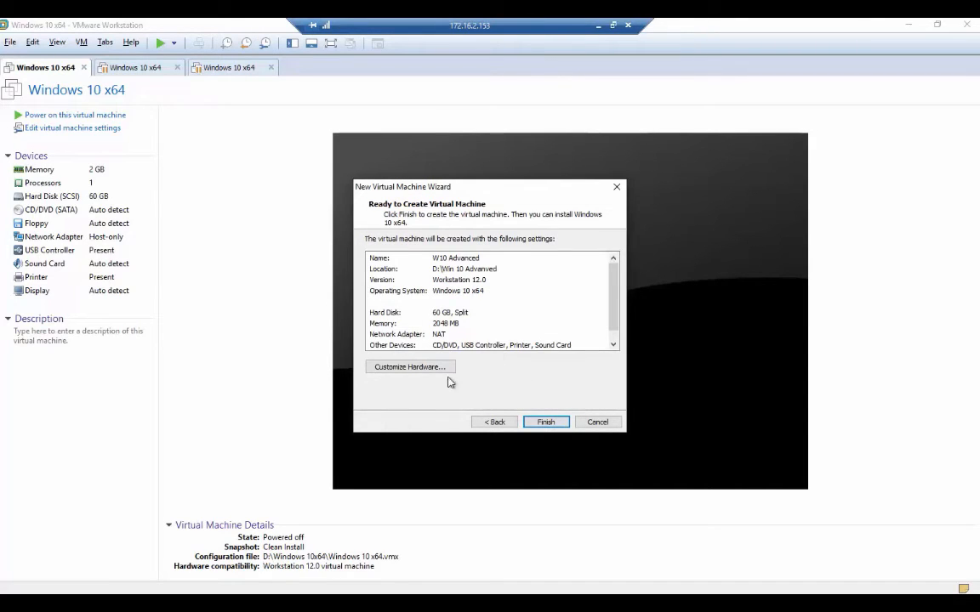
# Change the Network Adapter from NAT to Host-only in Customize Hardware, then finish the wizard.
pyautogui.click(412, 367)
pyautogui.click(359, 209)
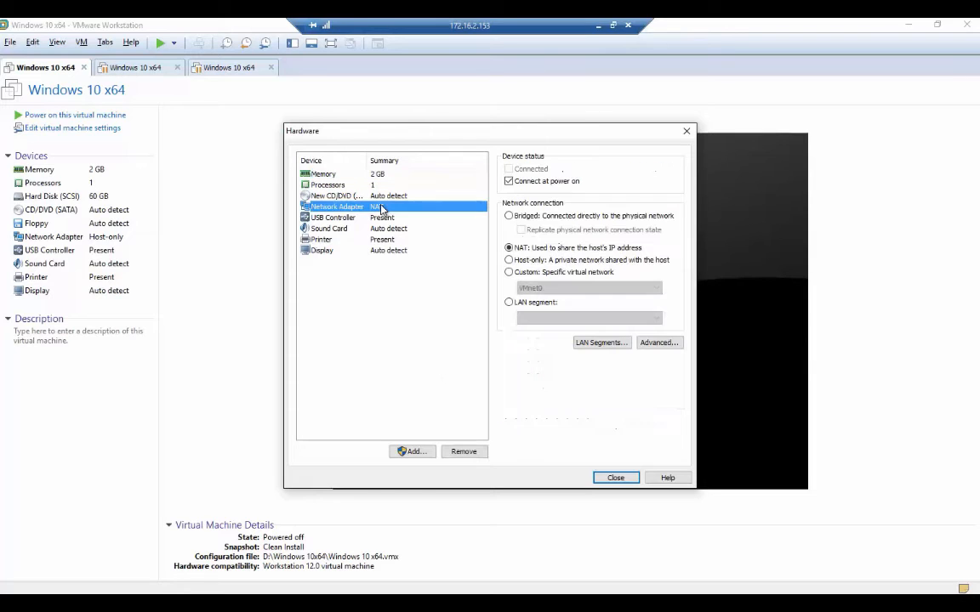
pyautogui.click(509, 259)
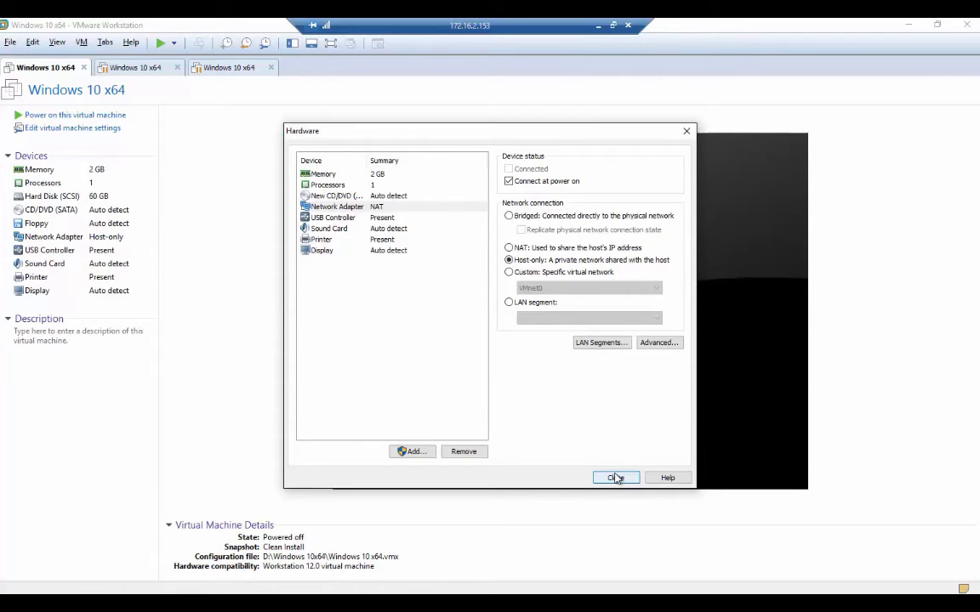
pyautogui.click(616, 478)
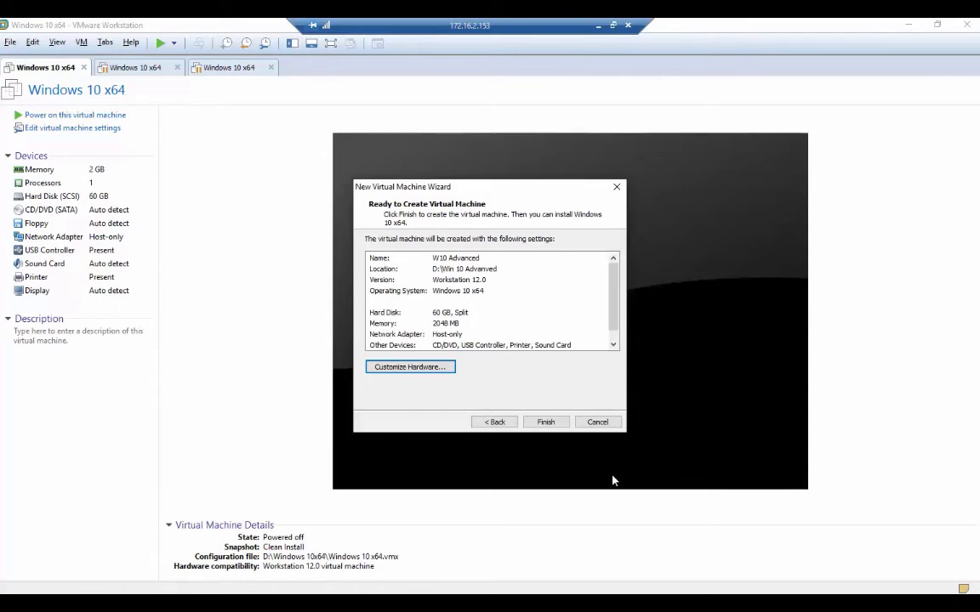
pyautogui.click(548, 423)
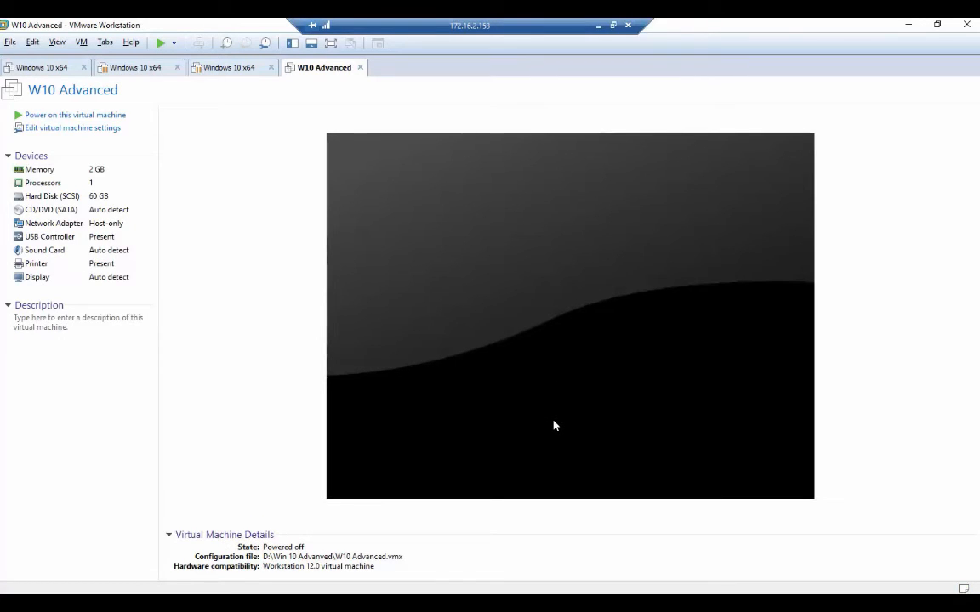
# Power on the W10 Advanced virtual machine and dismiss the install hint bar.
pyautogui.click(56, 117)
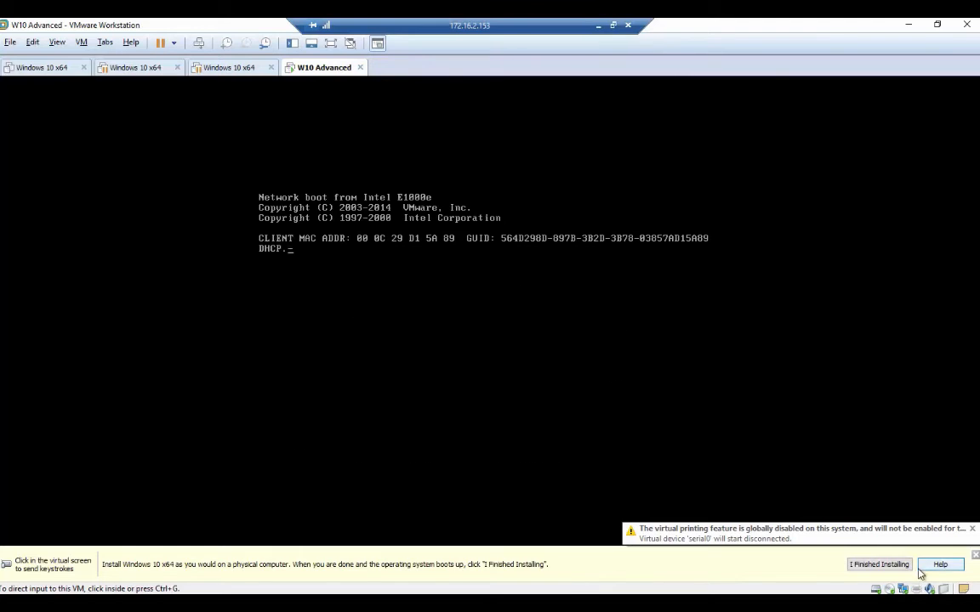
pyautogui.click(975, 555)
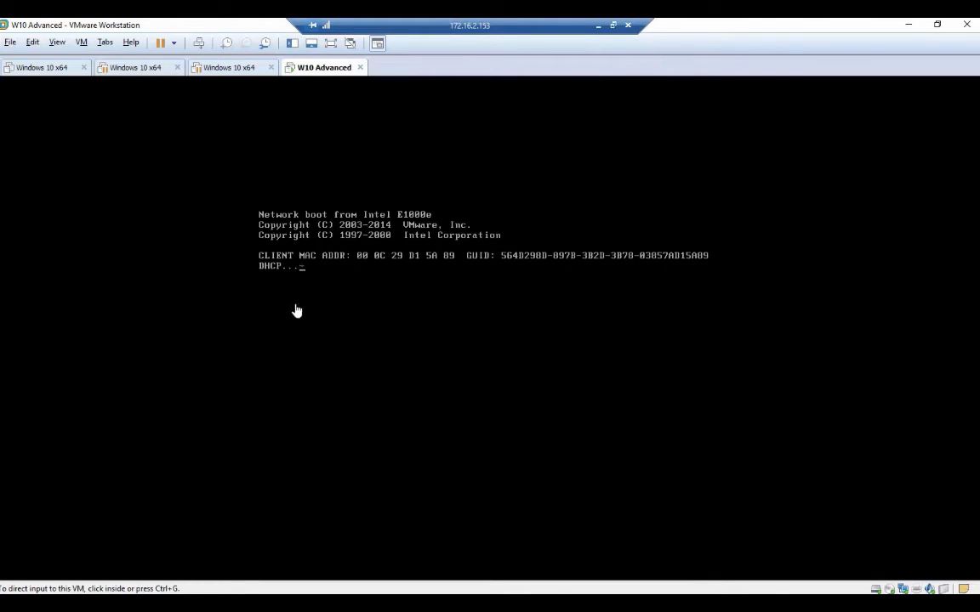
pyautogui.click(84, 43)
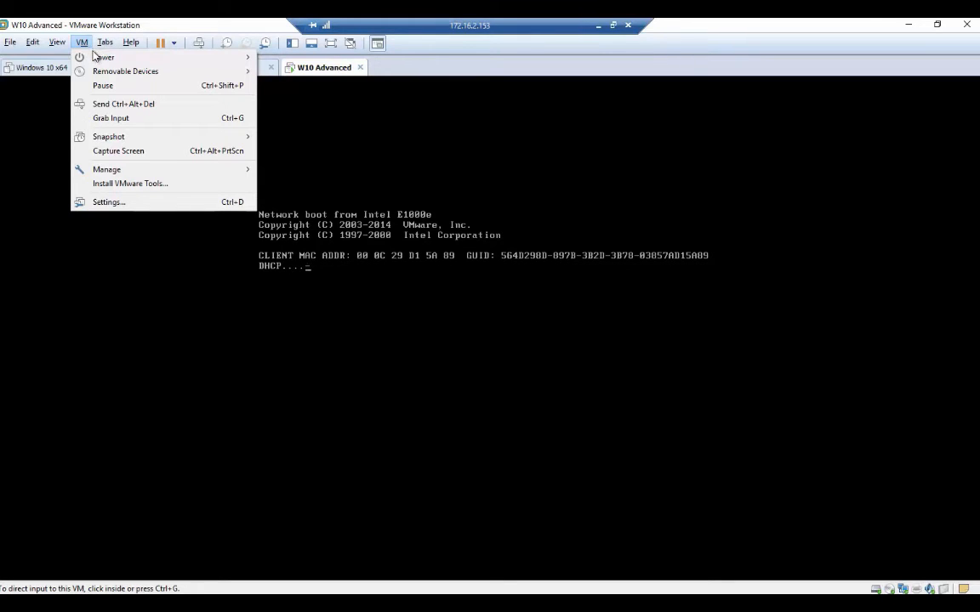
# Point the CD/DVD (SATA) drive at the Windows 10 Education ISO in D:\W10 and save the settings.
pyautogui.click(107, 206)
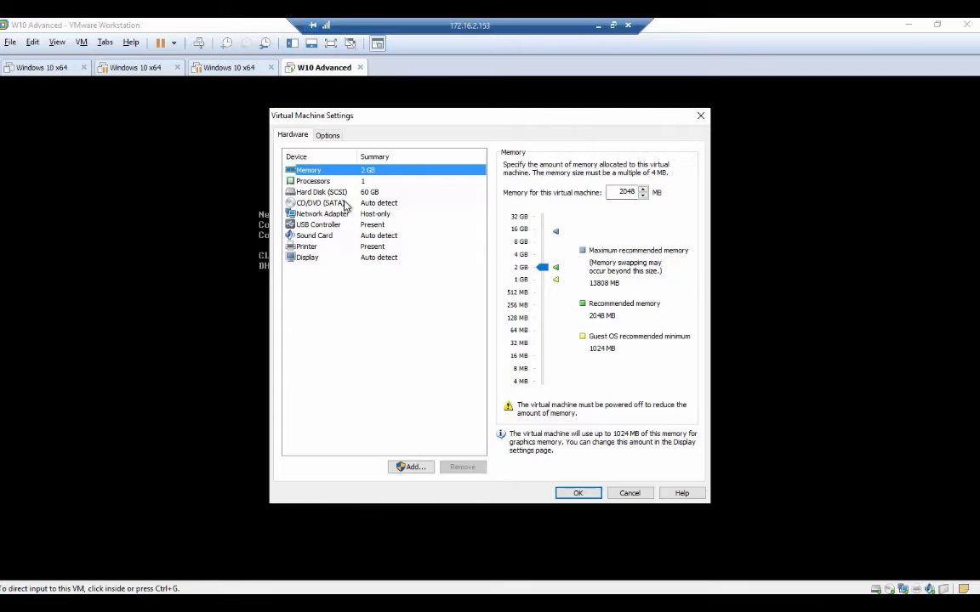
pyautogui.click(329, 203)
pyautogui.click(526, 245)
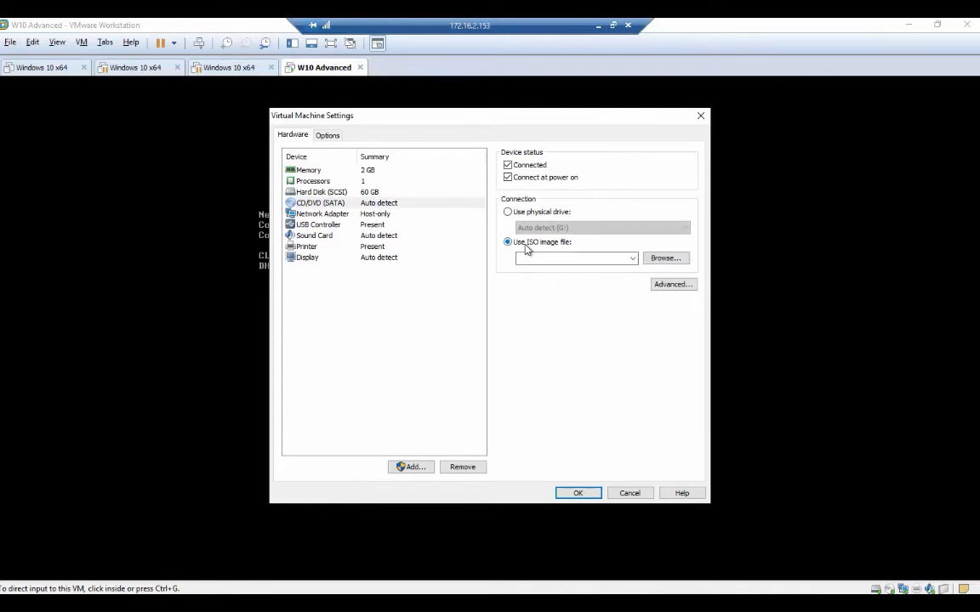
pyautogui.click(666, 258)
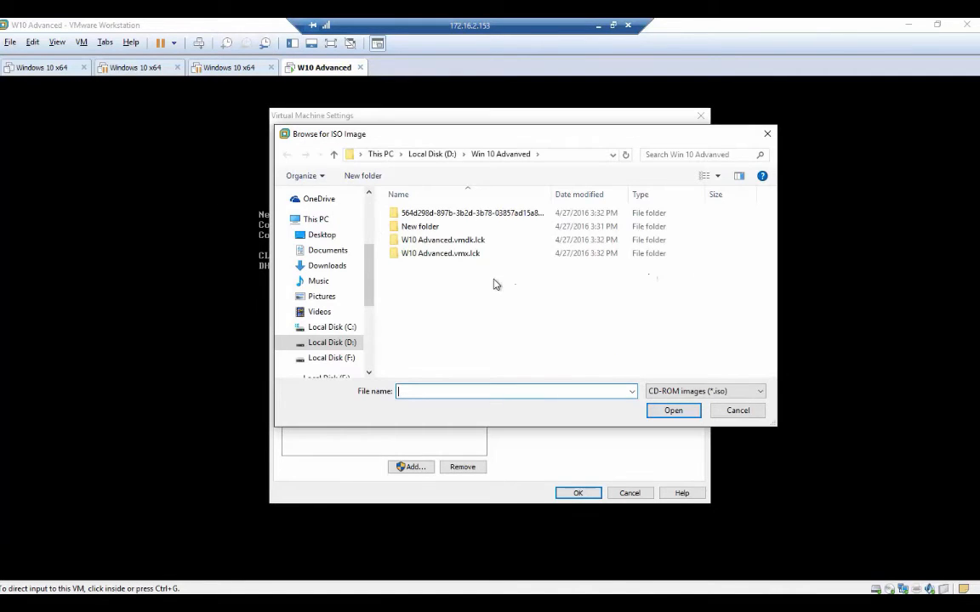
pyautogui.click(431, 154)
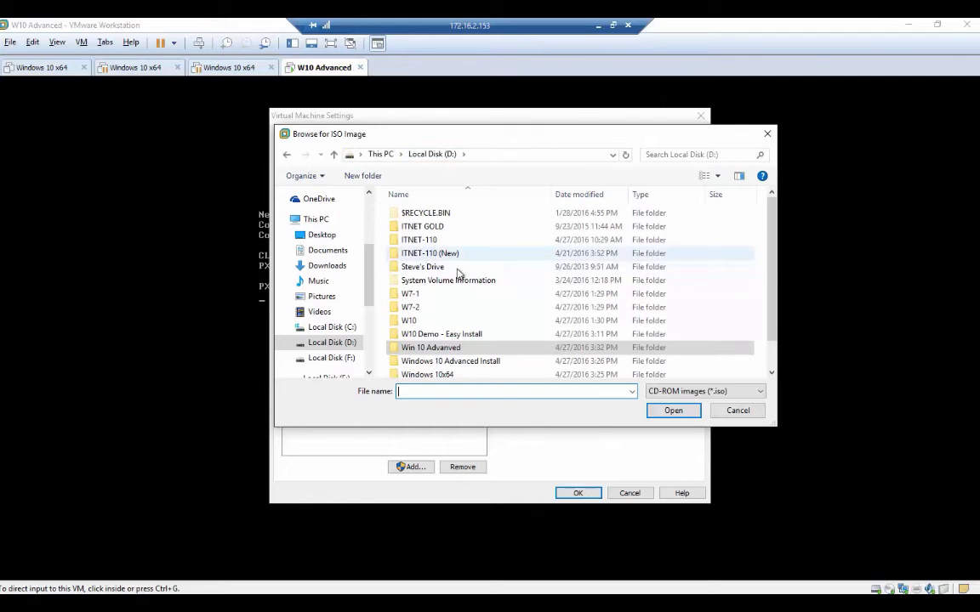
pyautogui.click(410, 321)
pyautogui.click(672, 410)
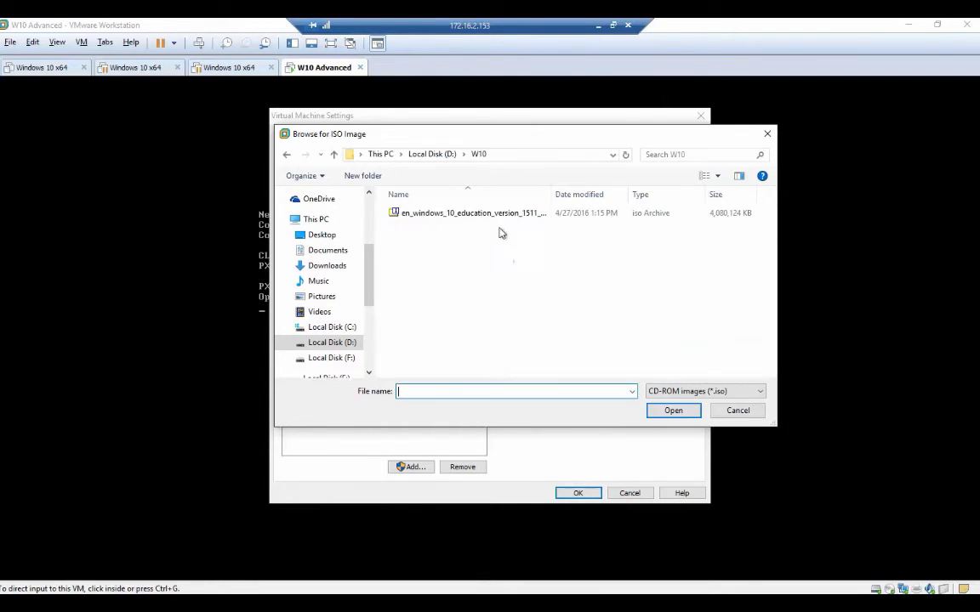
pyautogui.click(451, 212)
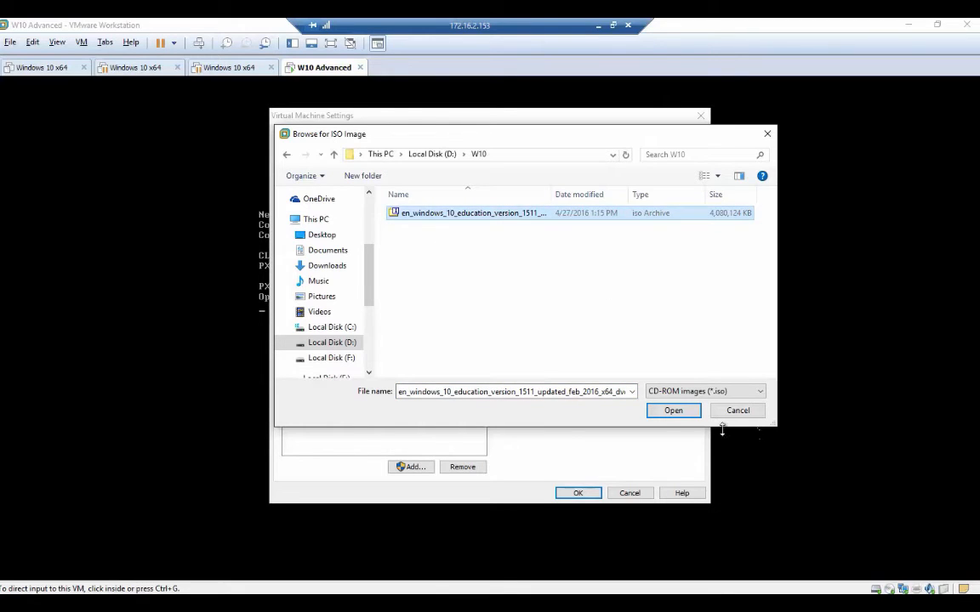
pyautogui.click(674, 415)
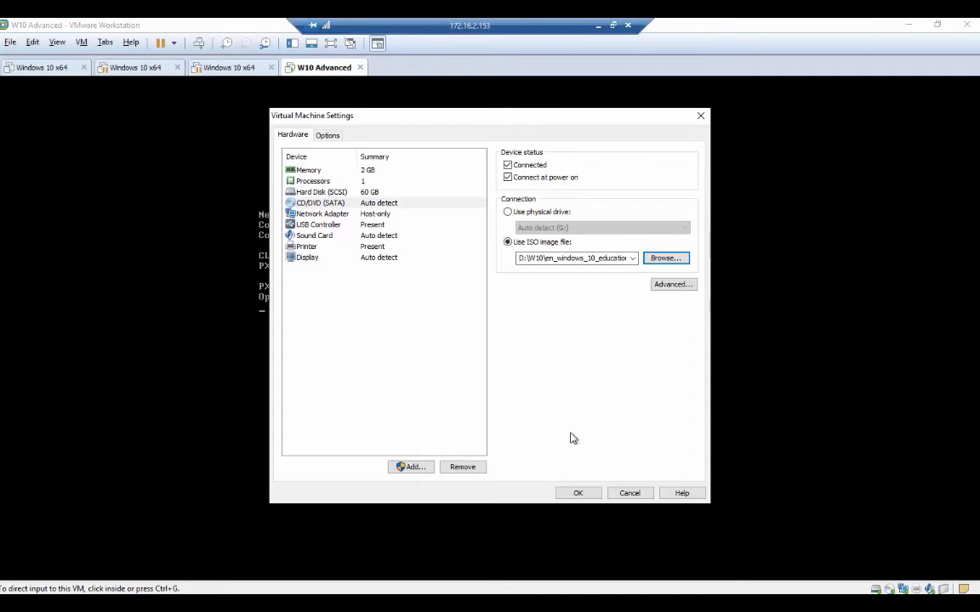
pyautogui.click(575, 495)
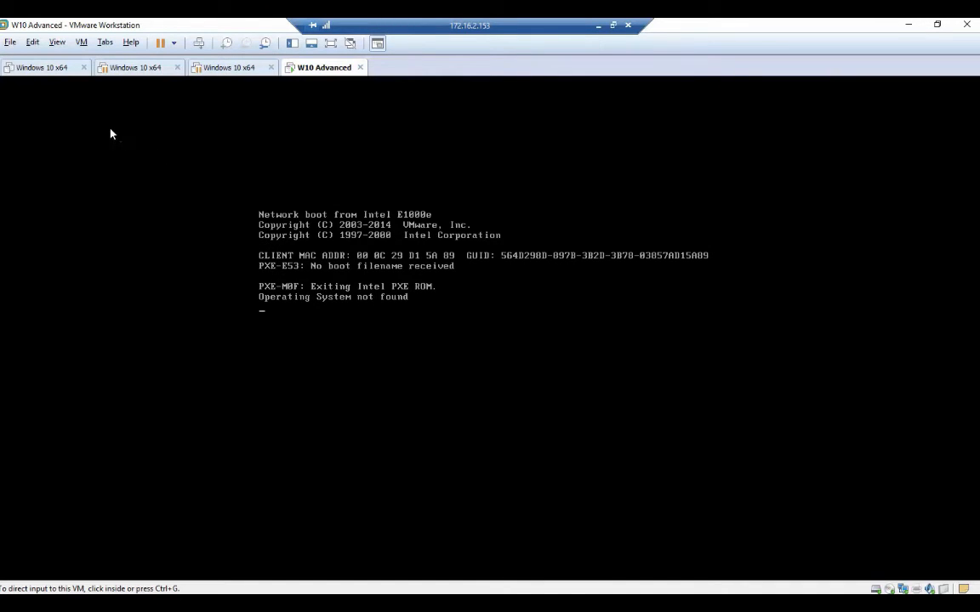
# Reset the W10 Advanced VM so it boots from the ISO, dismissing the virtual printing warning.
pyautogui.click(85, 43)
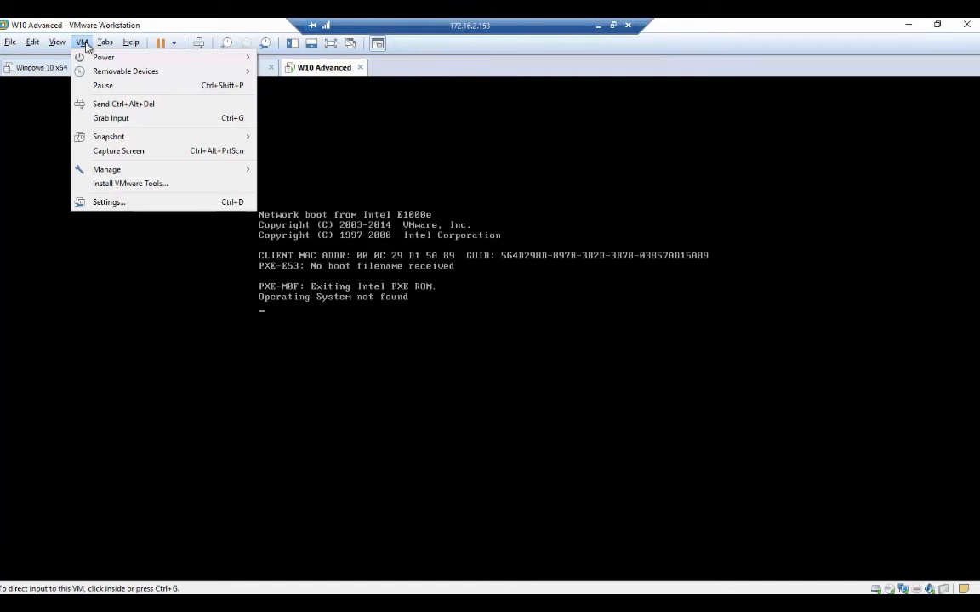
pyautogui.moveTo(98, 57)
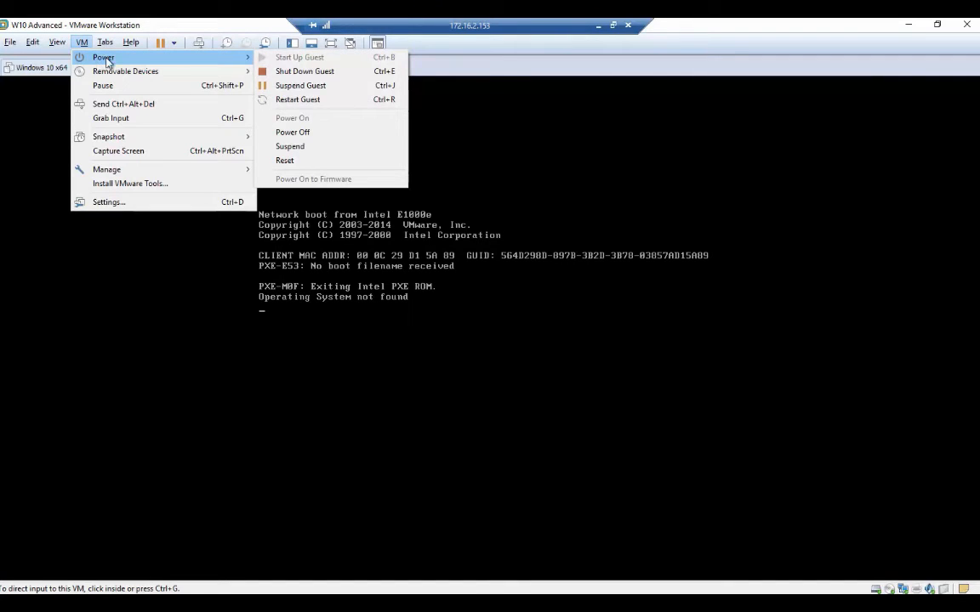
pyautogui.click(289, 164)
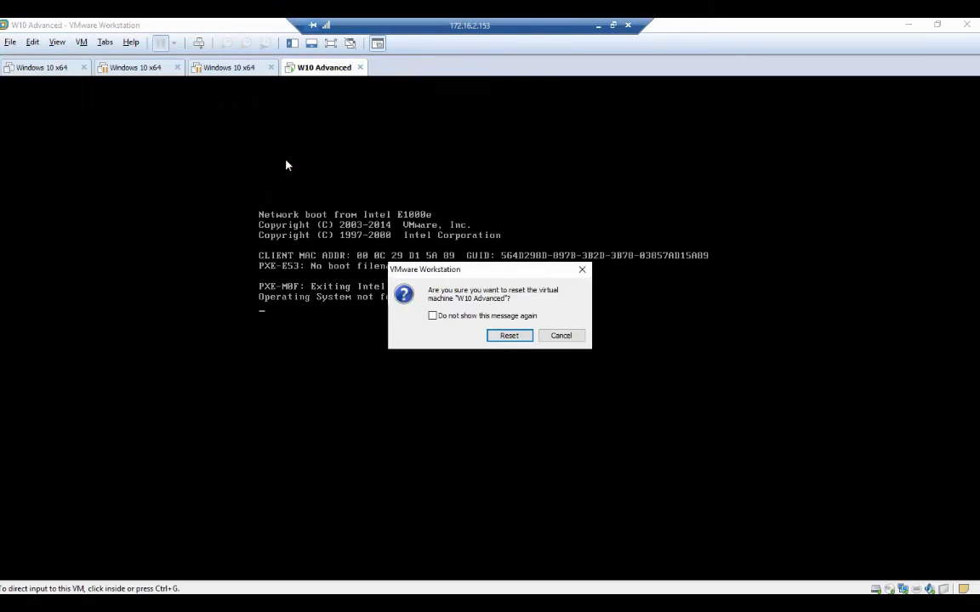
pyautogui.click(509, 339)
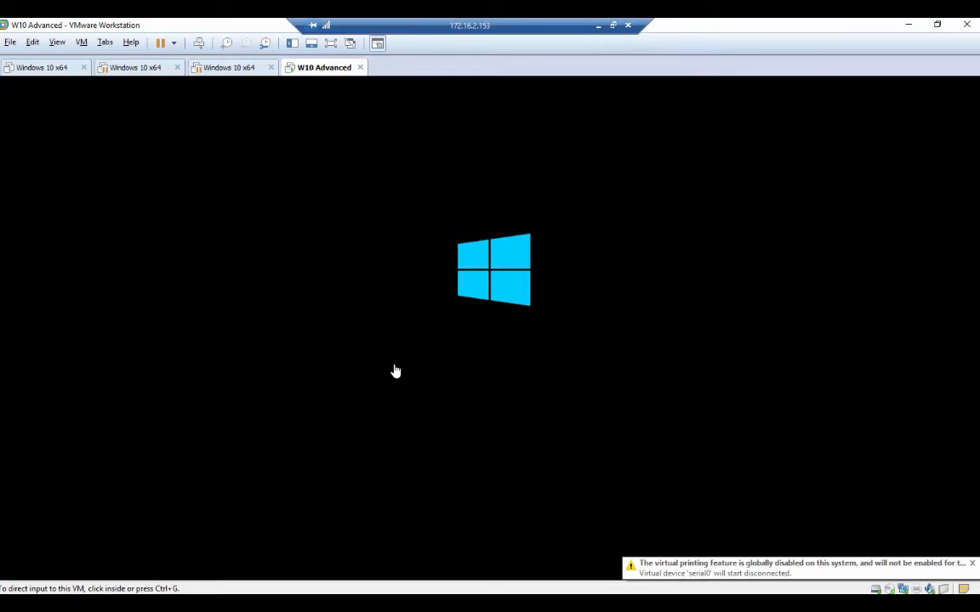
pyautogui.click(973, 564)
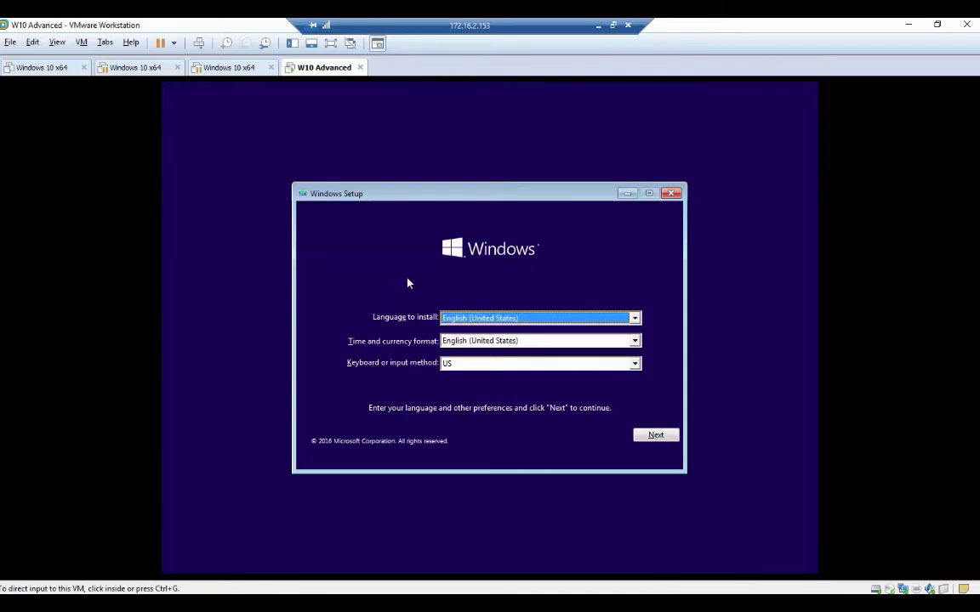
pyautogui.click(661, 441)
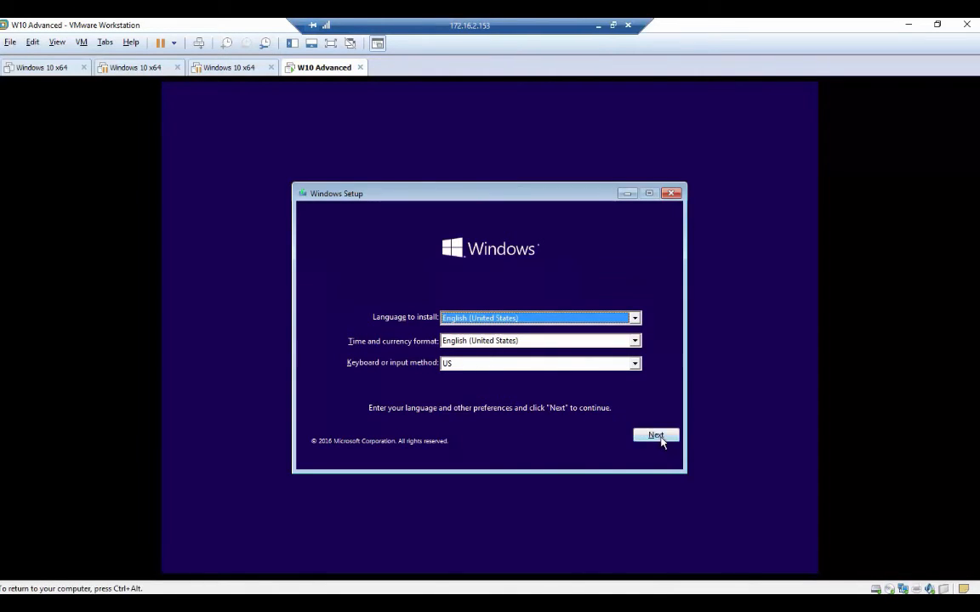
# Keep the English settings, choose Install now, and skip the product key with 'I don't have a product key'.
pyautogui.click(662, 440)
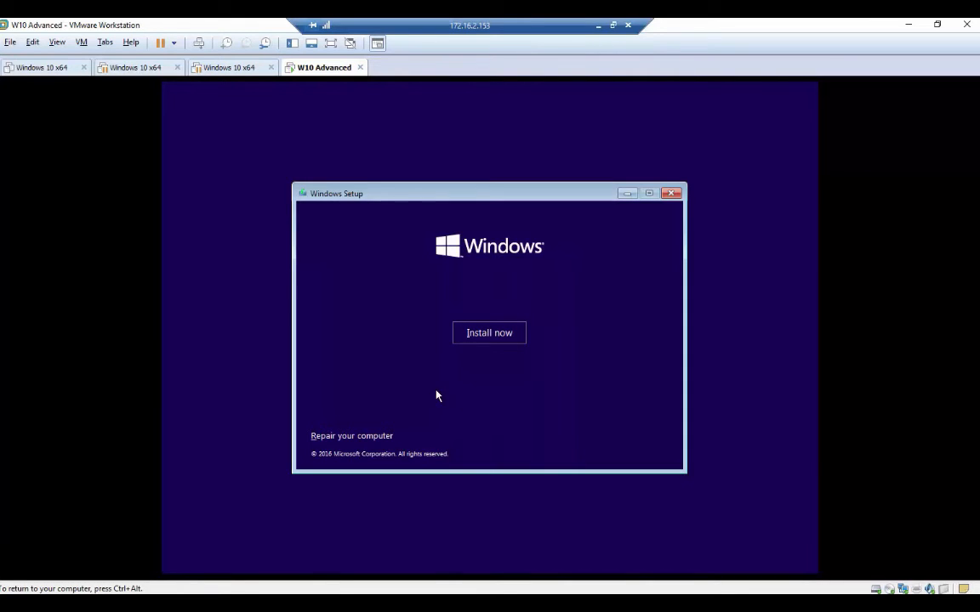
pyautogui.click(482, 335)
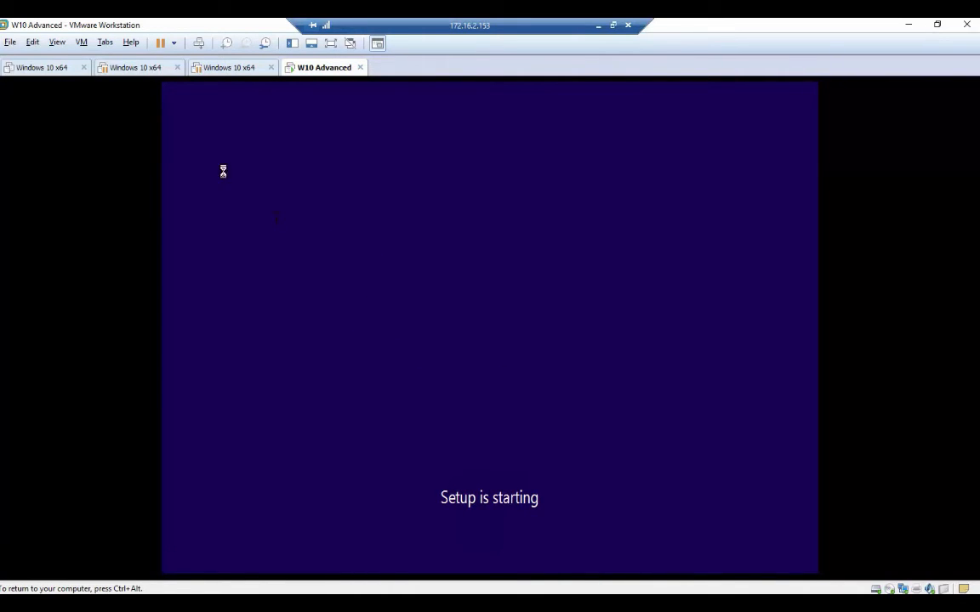
pyautogui.hotkey('ctrl', 'alt')
pyautogui.click(82, 44)
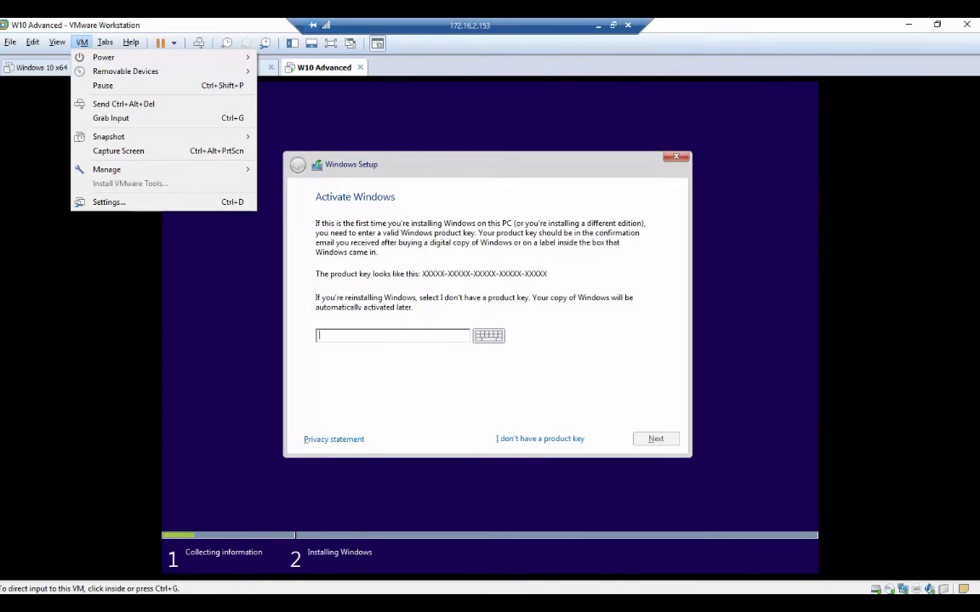
pyautogui.click(358, 131)
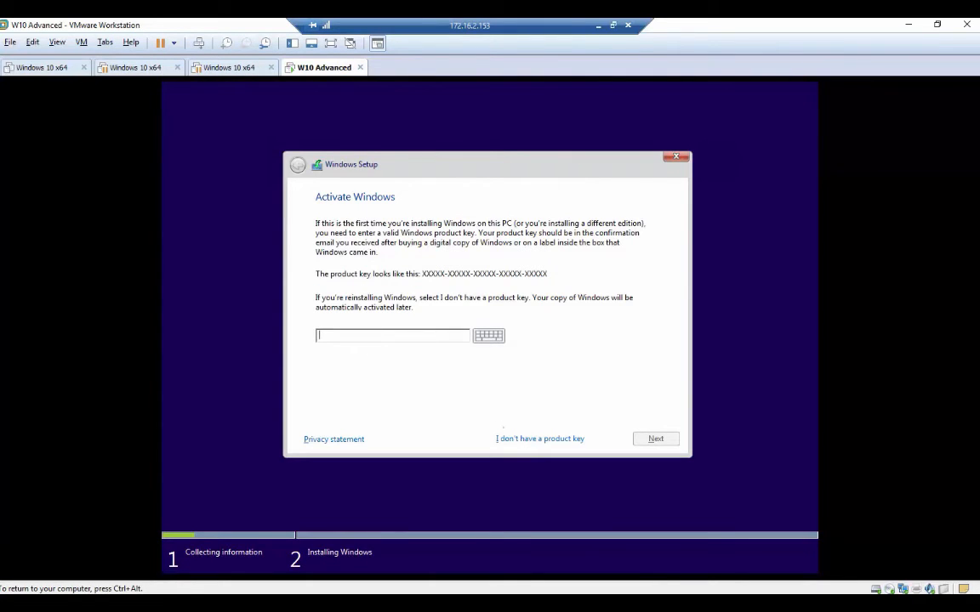
pyautogui.click(549, 439)
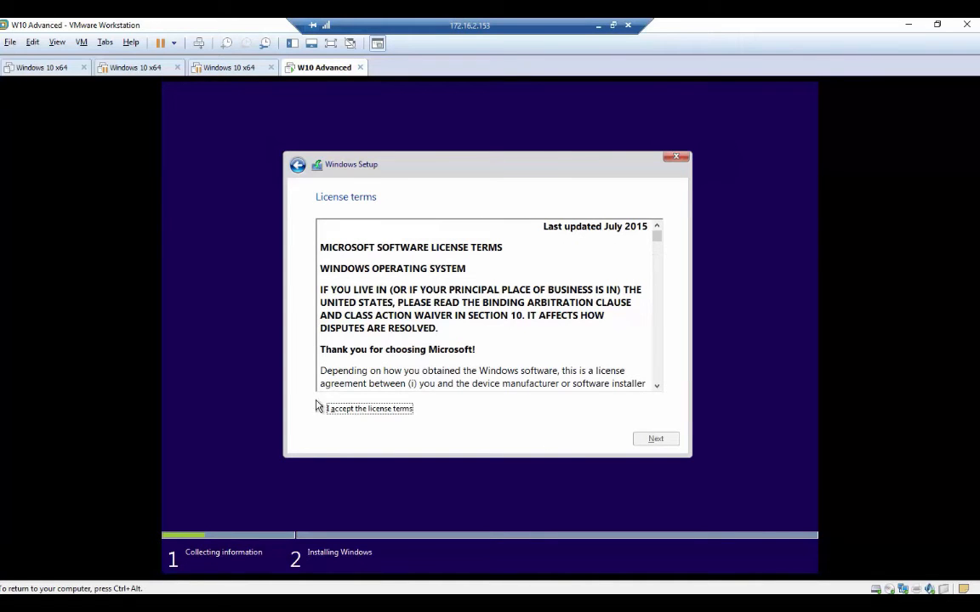
# Tick 'I accept the license terms' and continue to the installation type page.
pyautogui.click(321, 409)
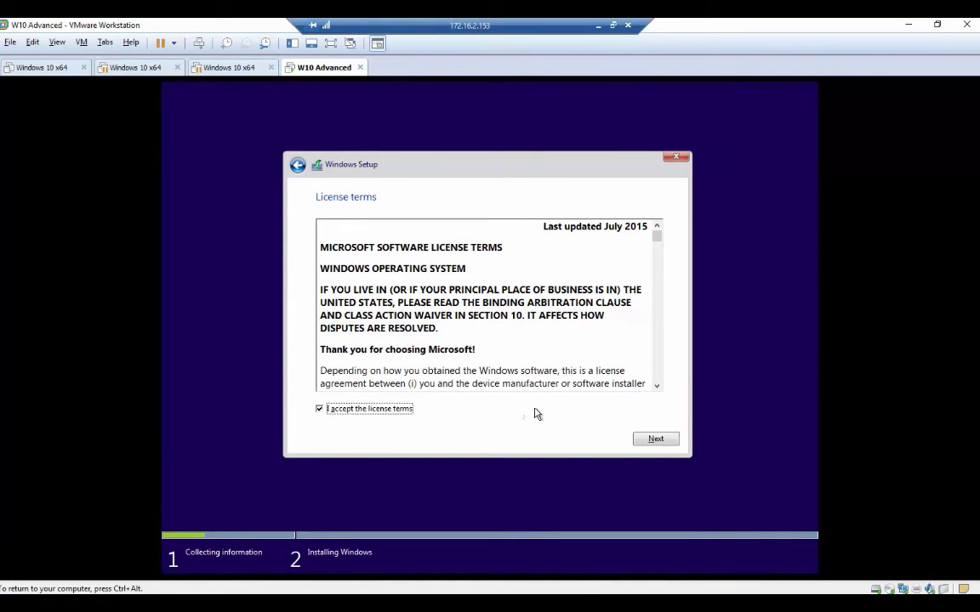
pyautogui.click(655, 441)
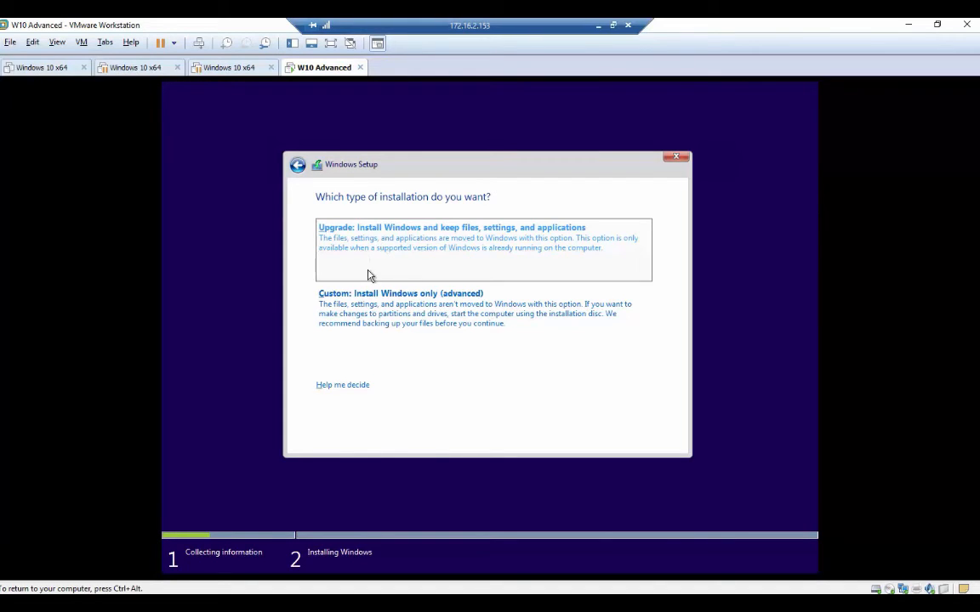
# Choose a custom install and create a partition sized 40 instead of 61440 MB, allowing system partitions.
pyautogui.click(385, 315)
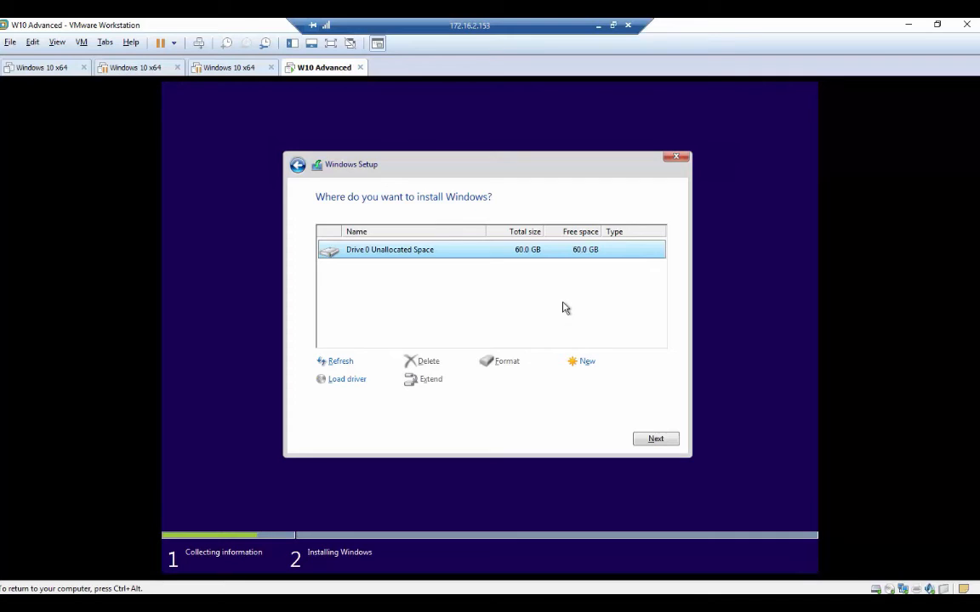
pyautogui.click(592, 364)
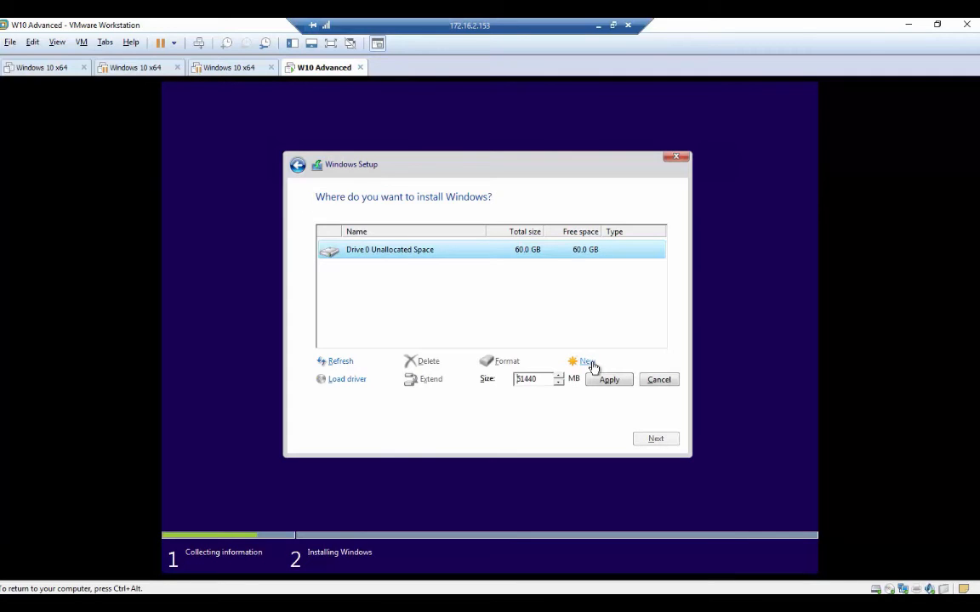
pyautogui.doubleClick(545, 382)
pyautogui.write('40000')
pyautogui.click(600, 384)
pyautogui.click(575, 381)
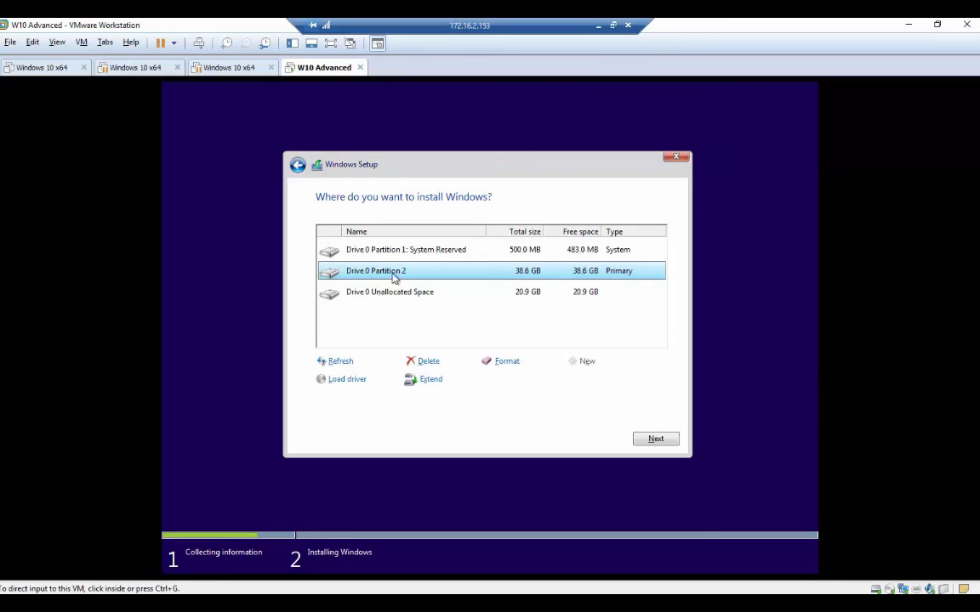
# Install Windows onto Drive 0 Partition 2, the 38.6 GB partition.
pyautogui.click(649, 441)
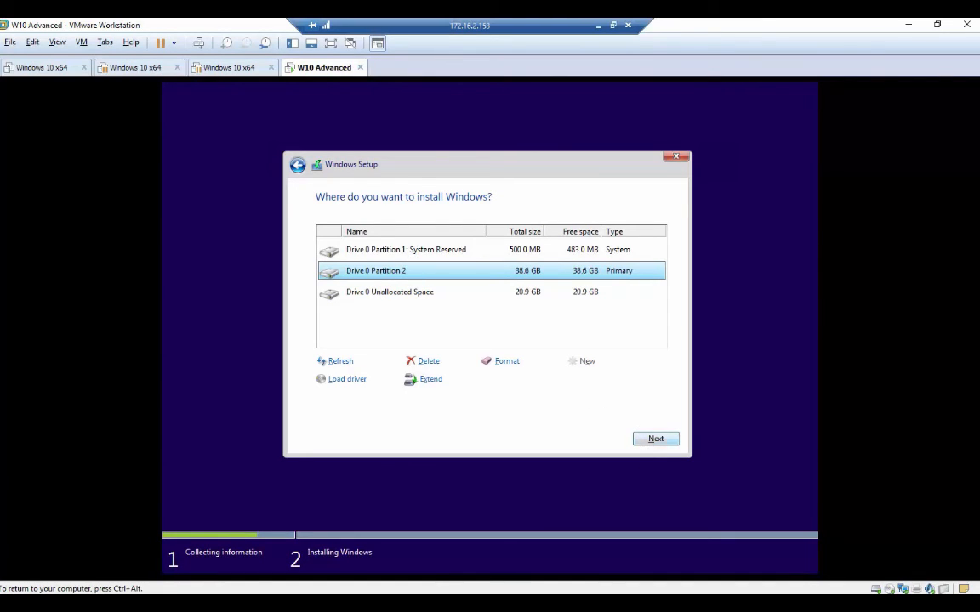
pyautogui.click(653, 439)
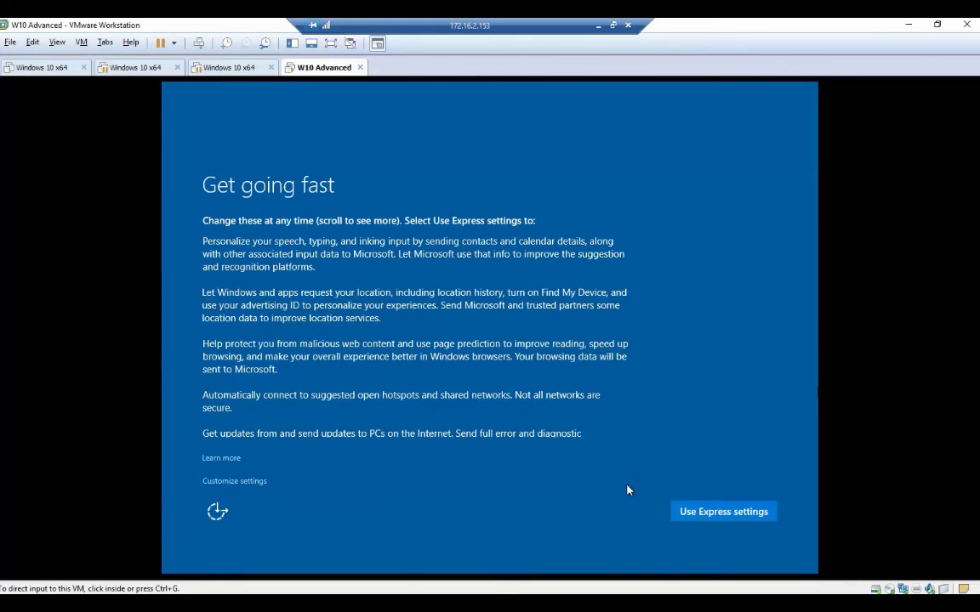
# Accept Windows' express settings, then release input and briefly check the VM menu.
pyautogui.click(709, 513)
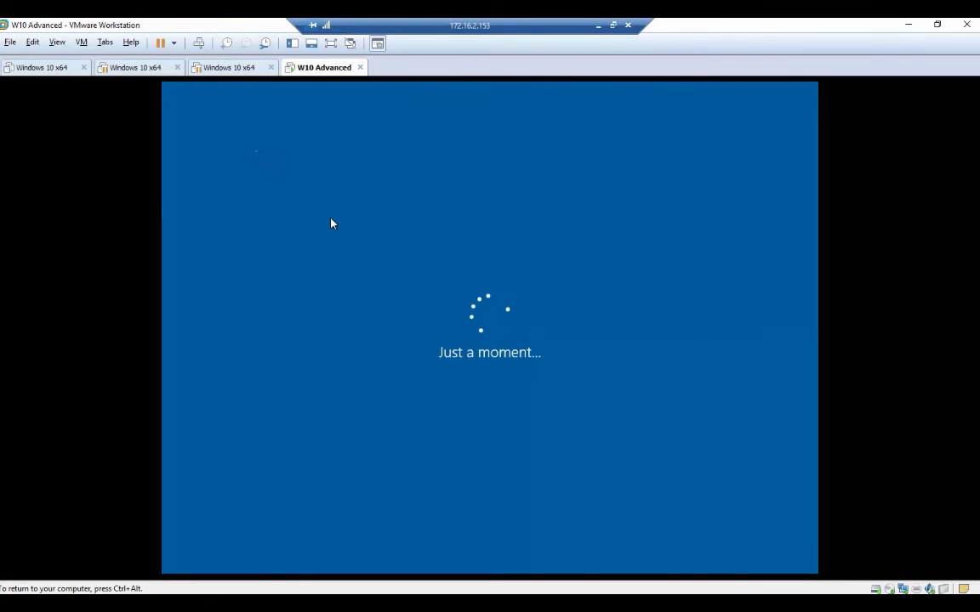
pyautogui.hotkey('ctrl', 'alt')
pyautogui.click(81, 43)
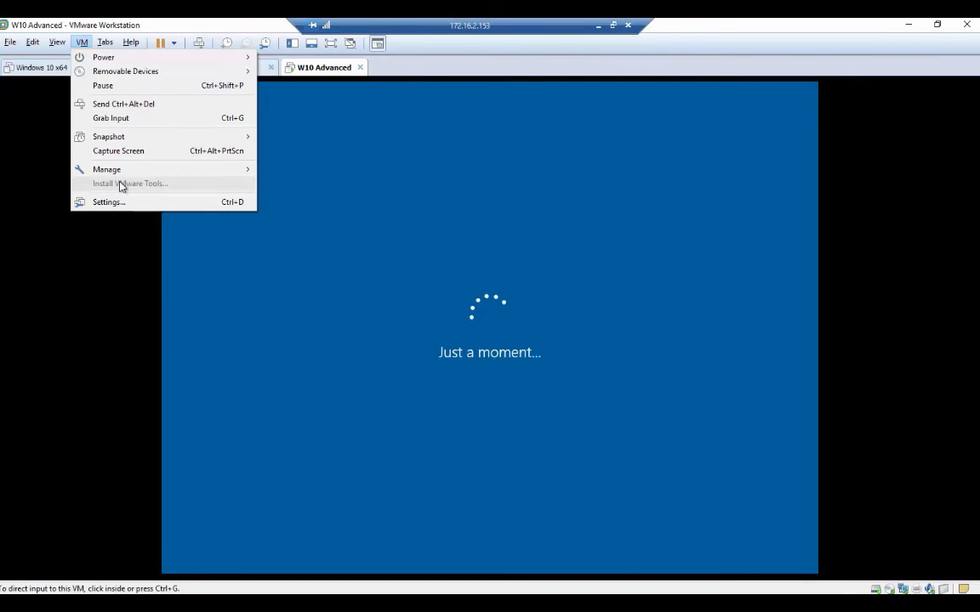
pyautogui.click(608, 279)
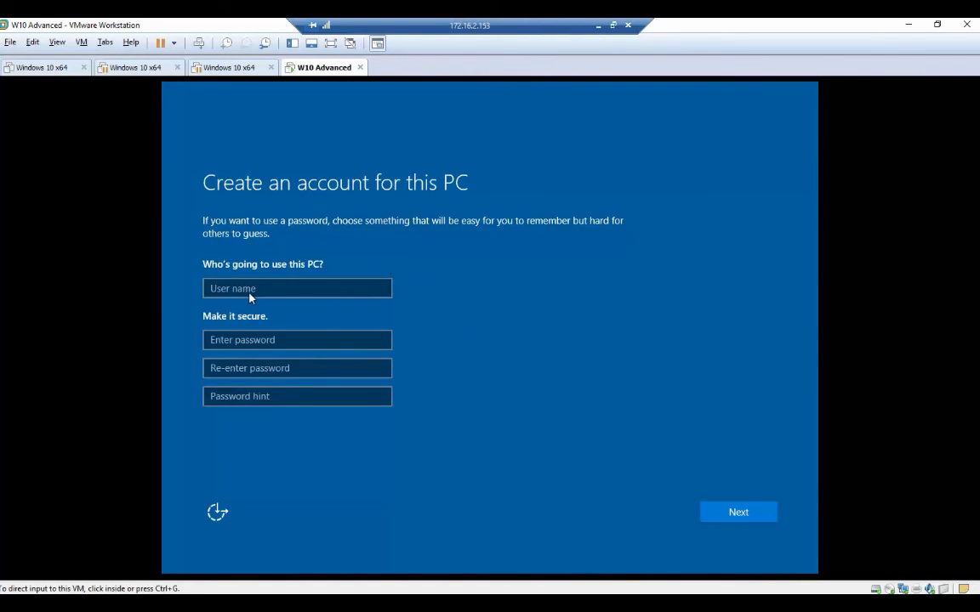
# Create the local account 'admin' with a password, its confirmation and a password hint, and submit.
pyautogui.click(269, 290)
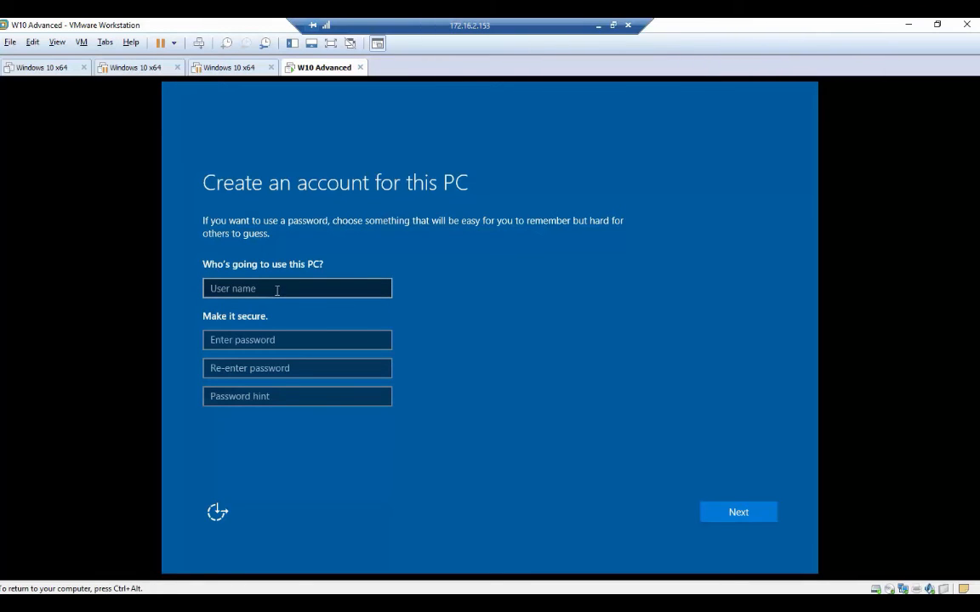
pyautogui.click(268, 291)
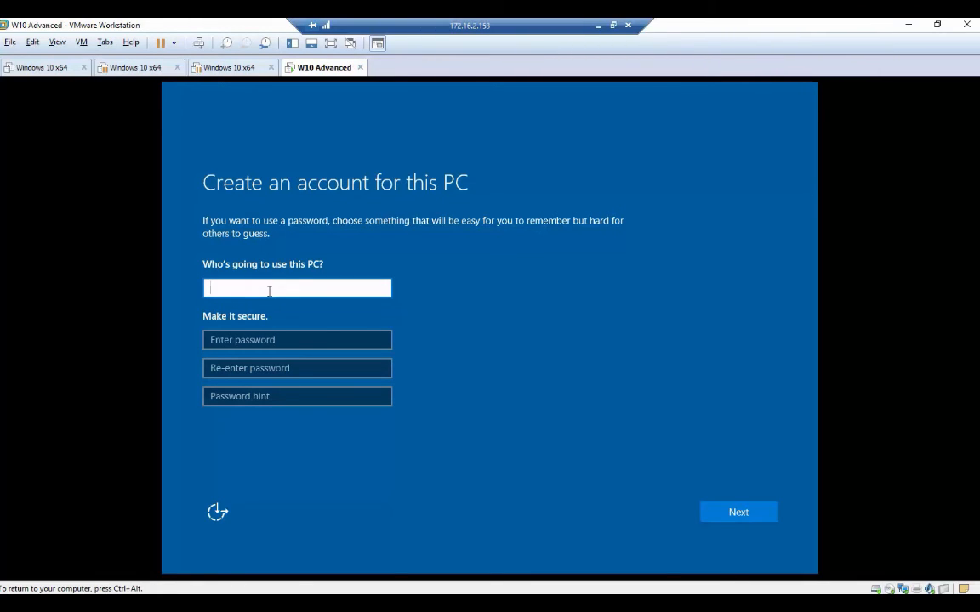
pyautogui.write('admin')
pyautogui.click(278, 340)
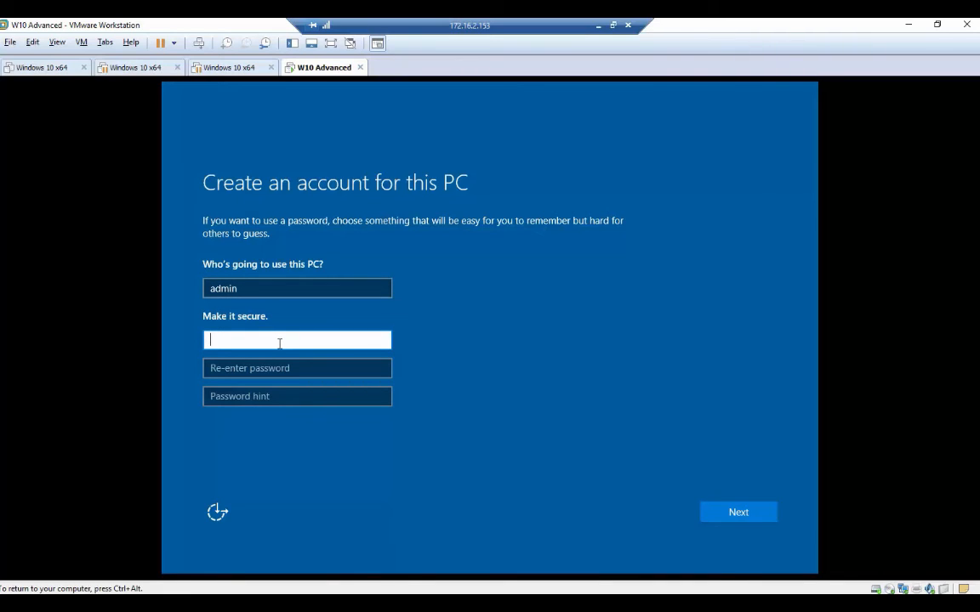
pyautogui.write('••••••••••')
pyautogui.press('Tab')
pyautogui.write('••••••')
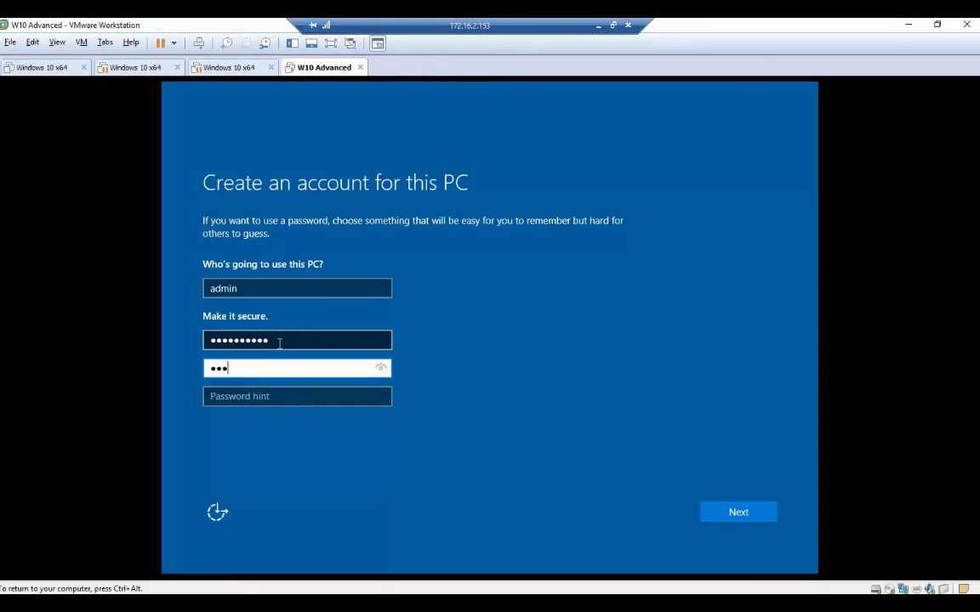
pyautogui.write('••••')
pyautogui.press('Tab')
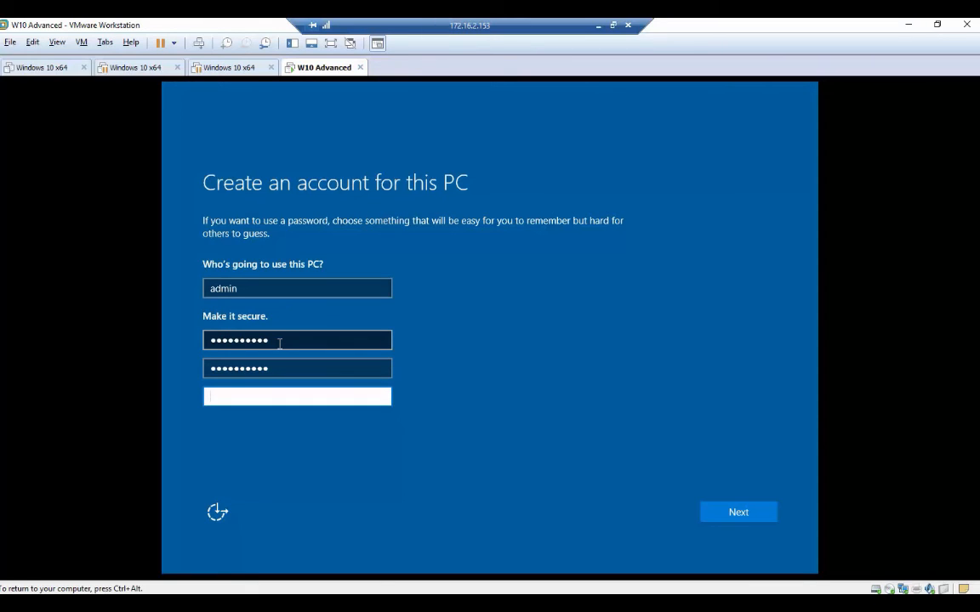
pyautogui.write('P01')
pyautogui.click(759, 516)
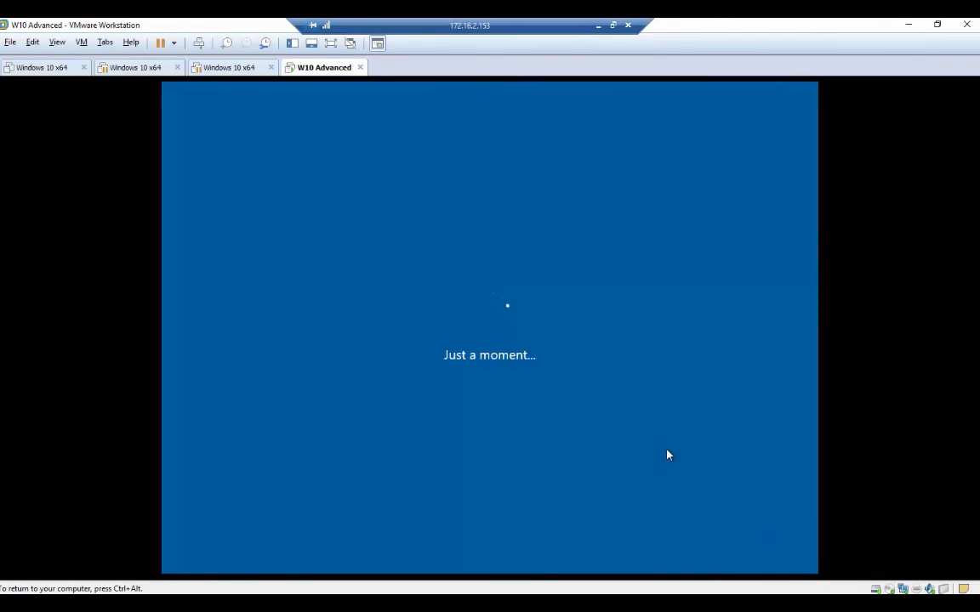
pyautogui.hotkey('ctrl', 'alt')
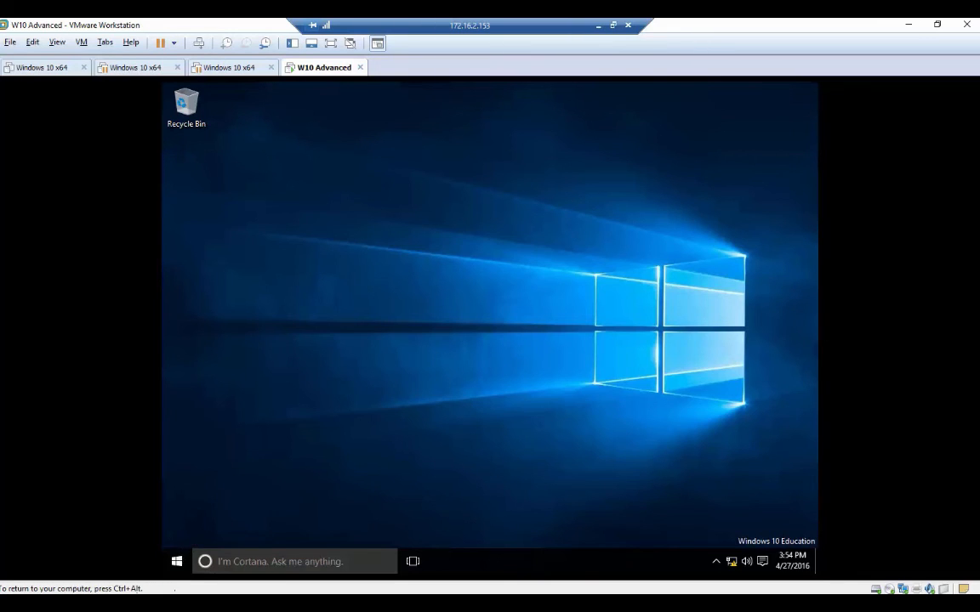
# From the Start menu, open File Explorer and choose Manage on This PC.
pyautogui.click(176, 561)
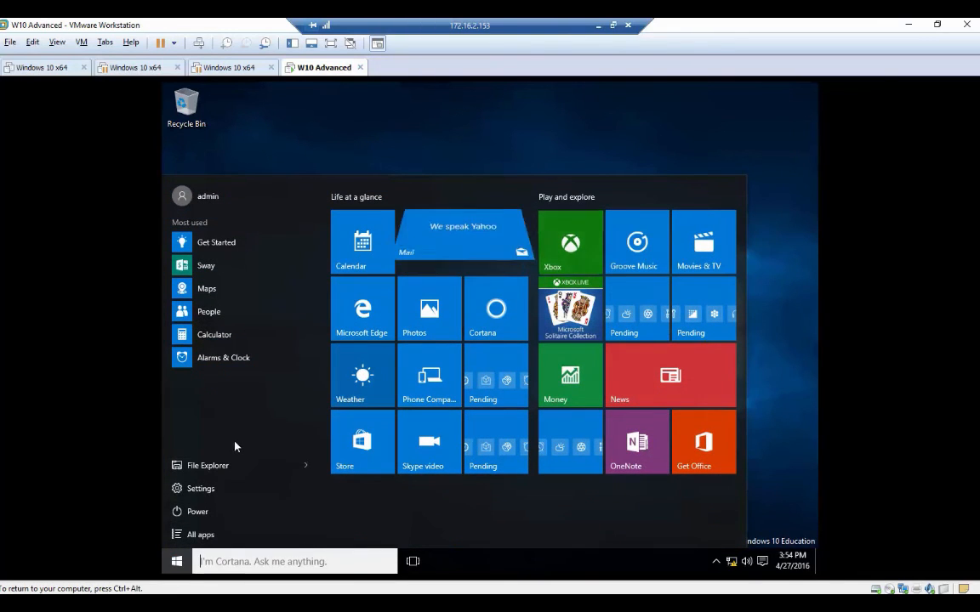
pyautogui.click(224, 470)
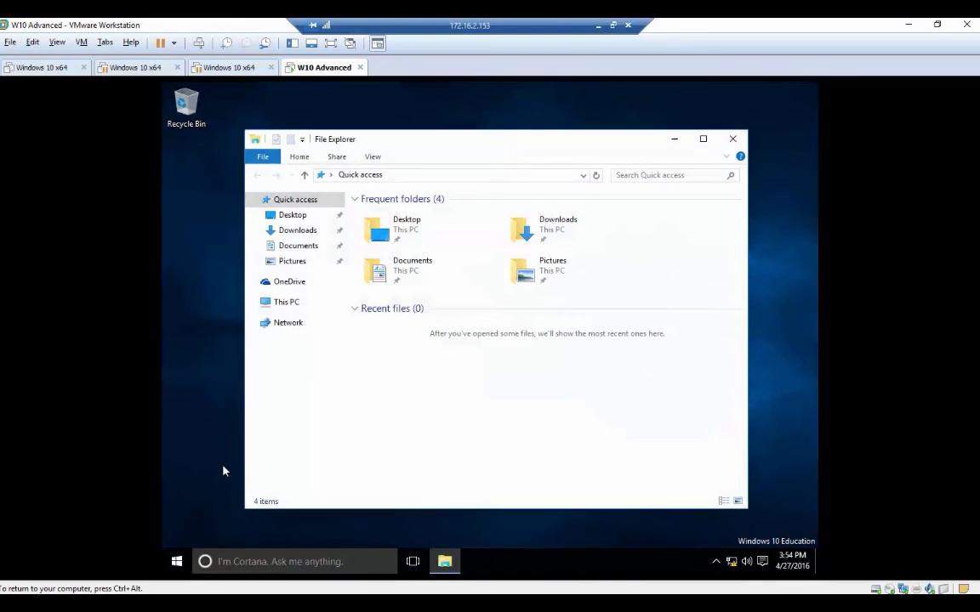
pyautogui.rightClick(291, 303)
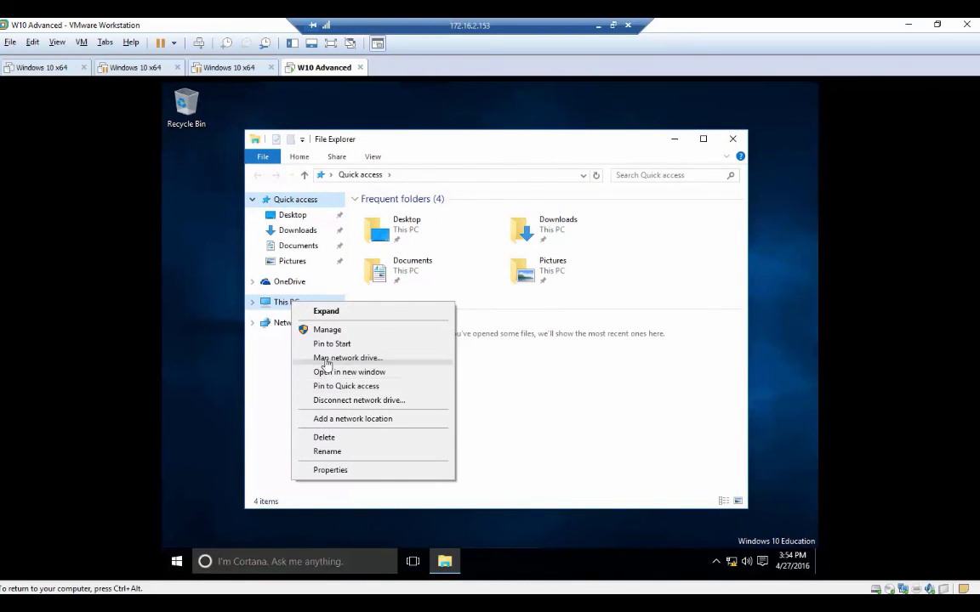
pyautogui.click(332, 331)
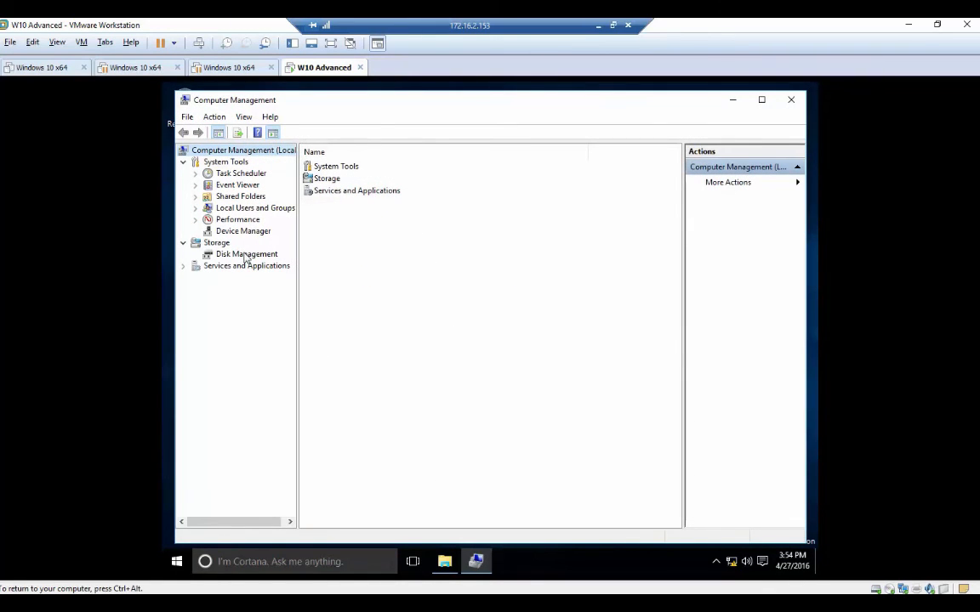
# Inspect the 20.94 GB unallocated space in Disk Management.
pyautogui.click(245, 255)
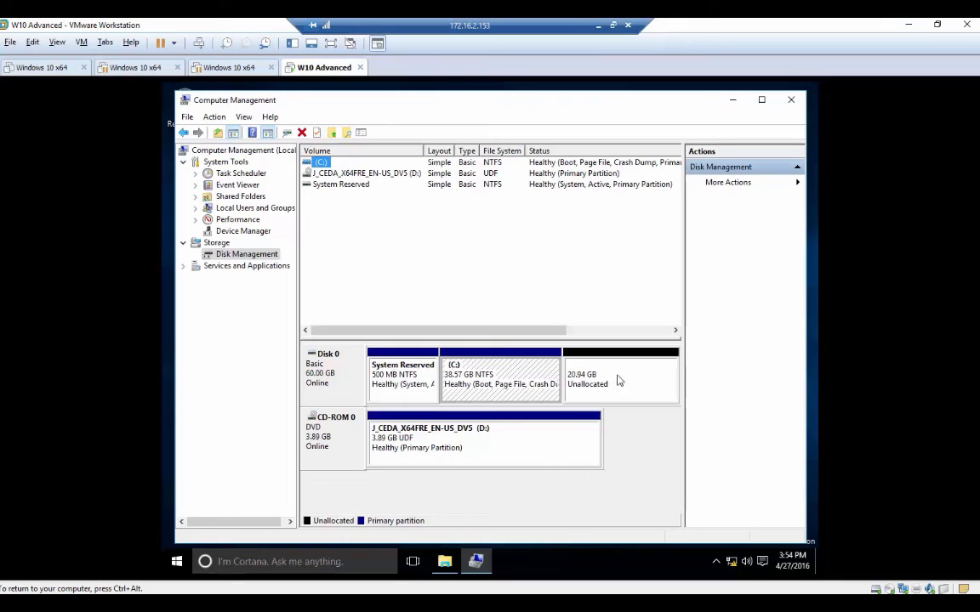
pyautogui.rightClick(623, 374)
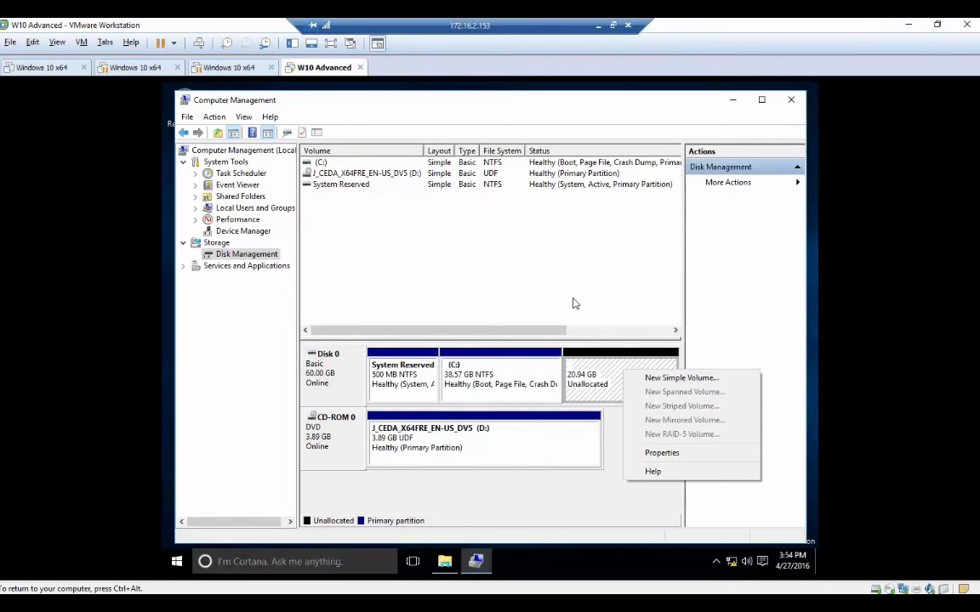
pyautogui.click(573, 301)
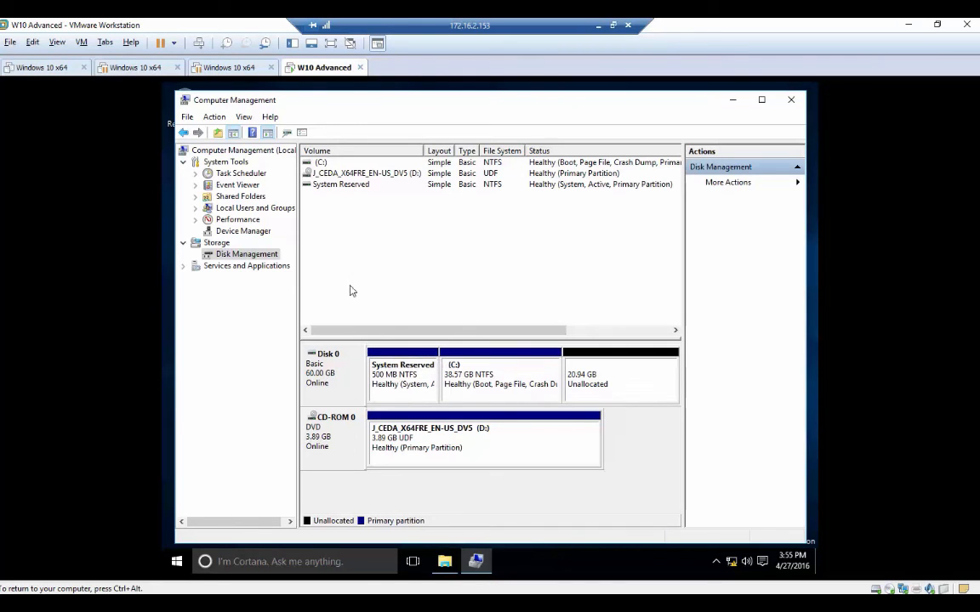
# Check Display adapters in Device Manager, then close Computer Management.
pyautogui.click(241, 231)
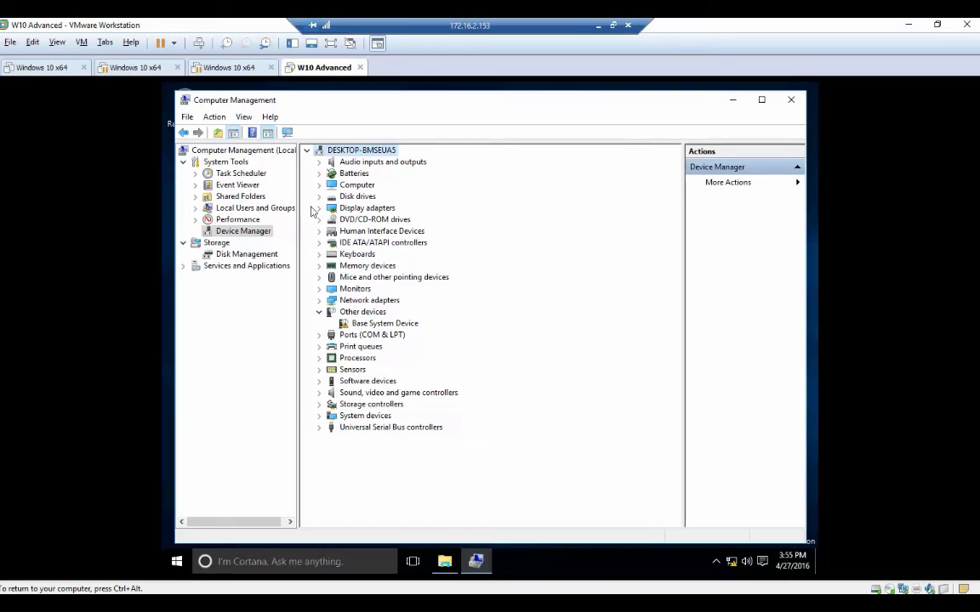
pyautogui.click(319, 209)
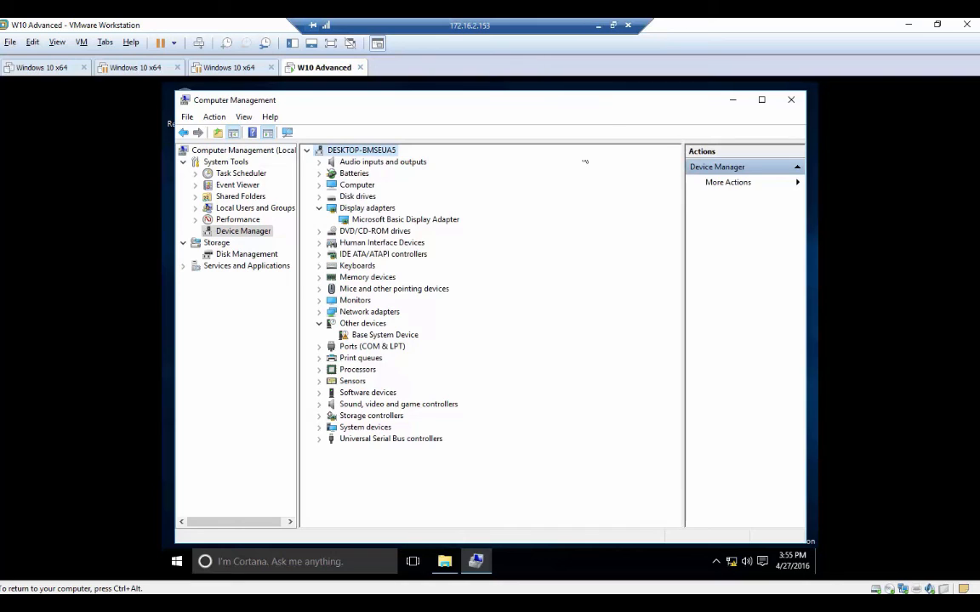
pyautogui.click(790, 102)
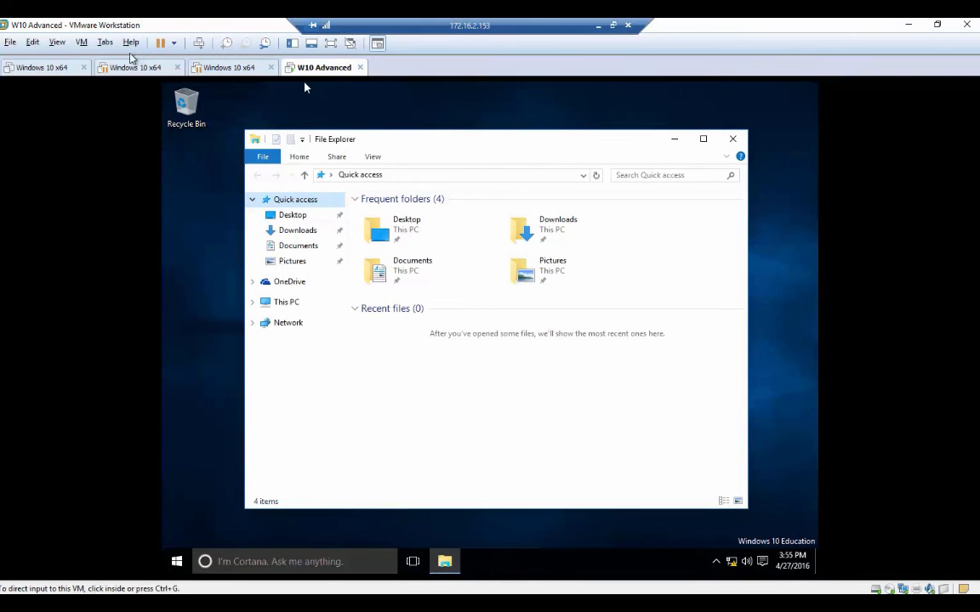
# Look through the VM menu and the guest Start menu's account and power options.
pyautogui.click(176, 173)
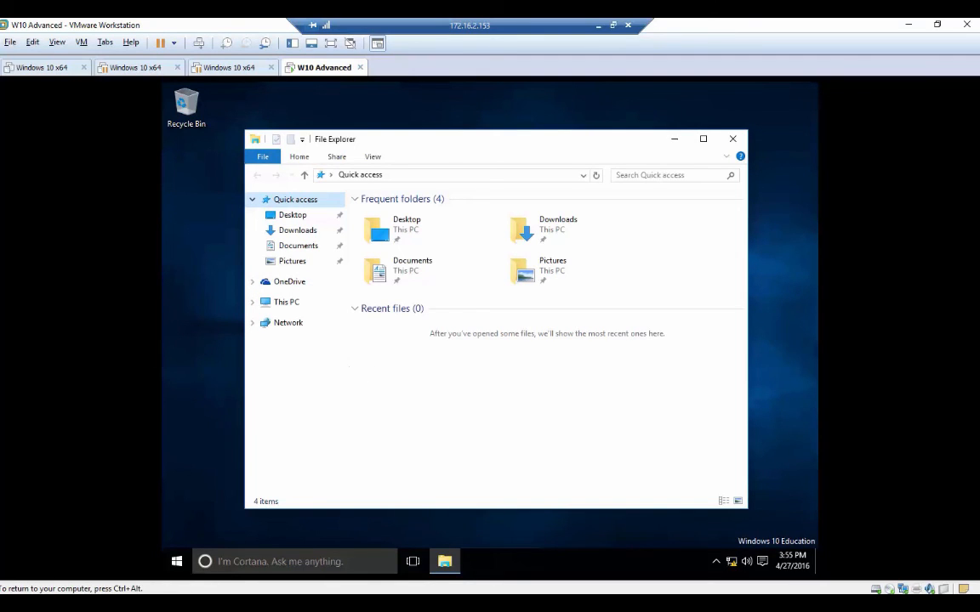
pyautogui.hotkey('ctrl', 'alt')
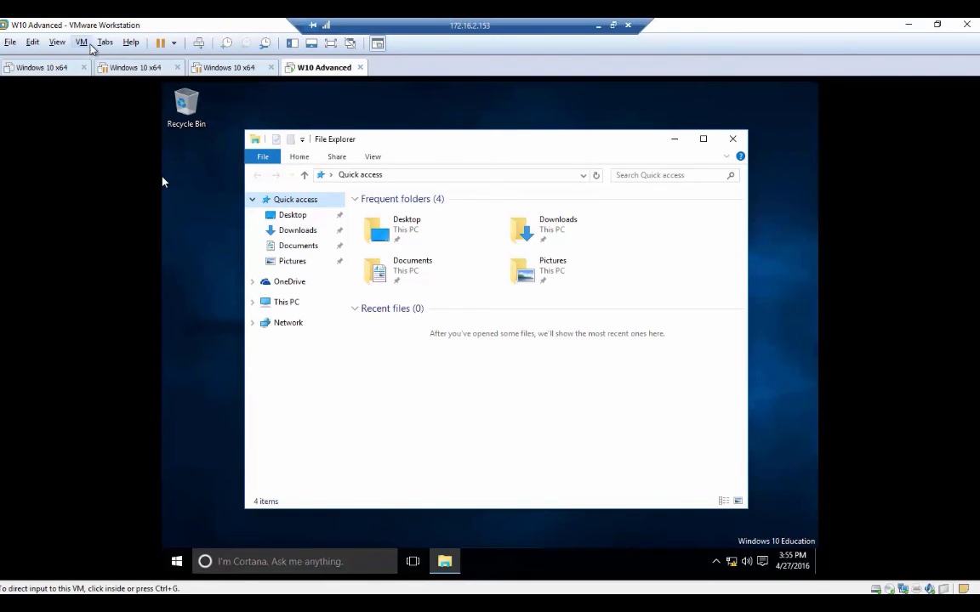
pyautogui.click(88, 44)
pyautogui.click(166, 183)
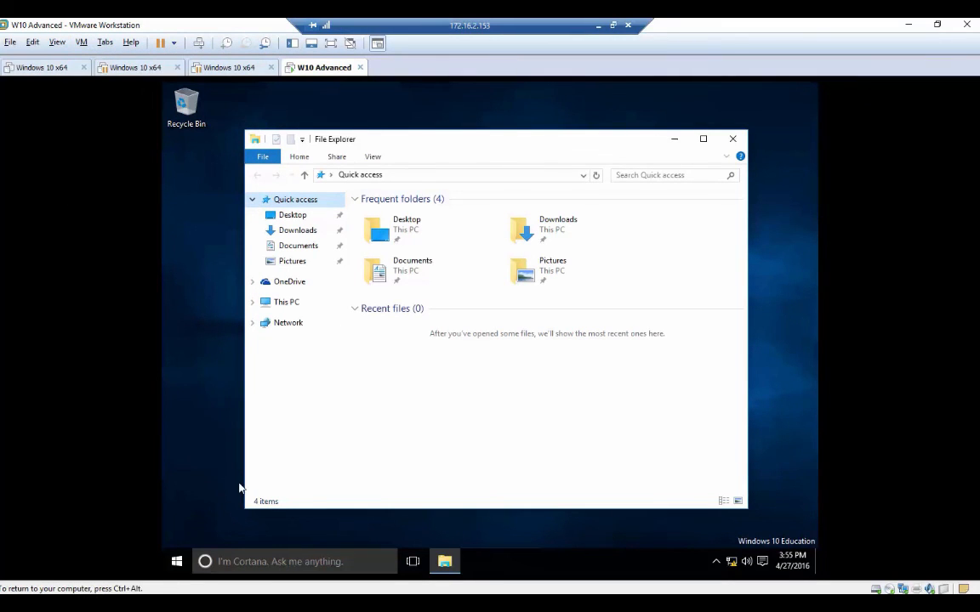
pyautogui.click(177, 561)
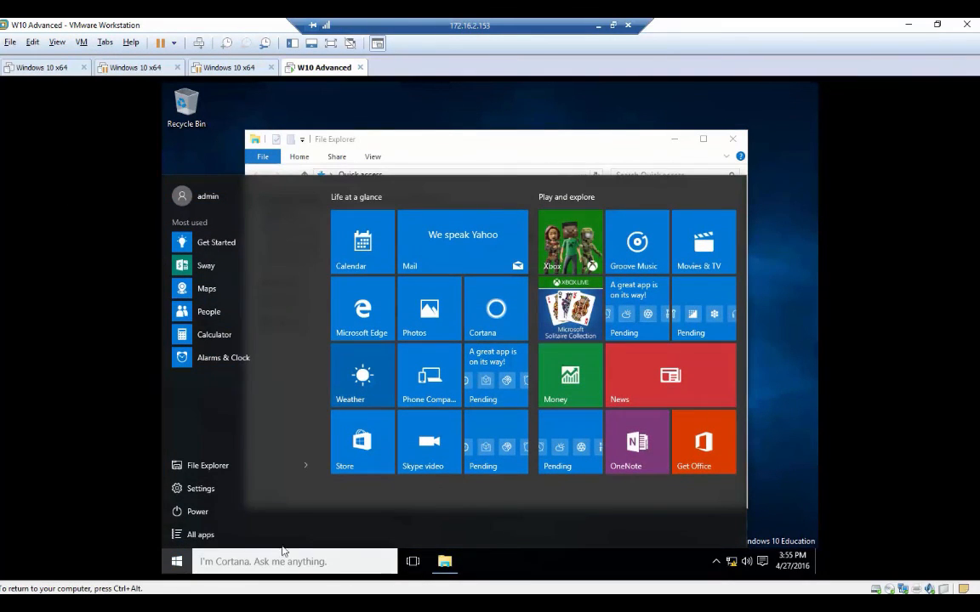
pyautogui.click(180, 197)
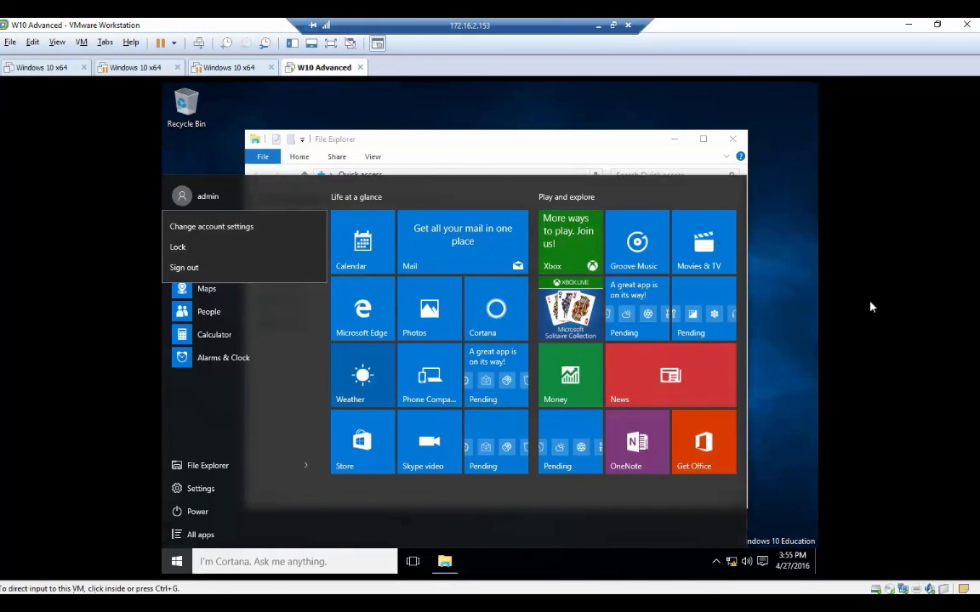
pyautogui.click(176, 515)
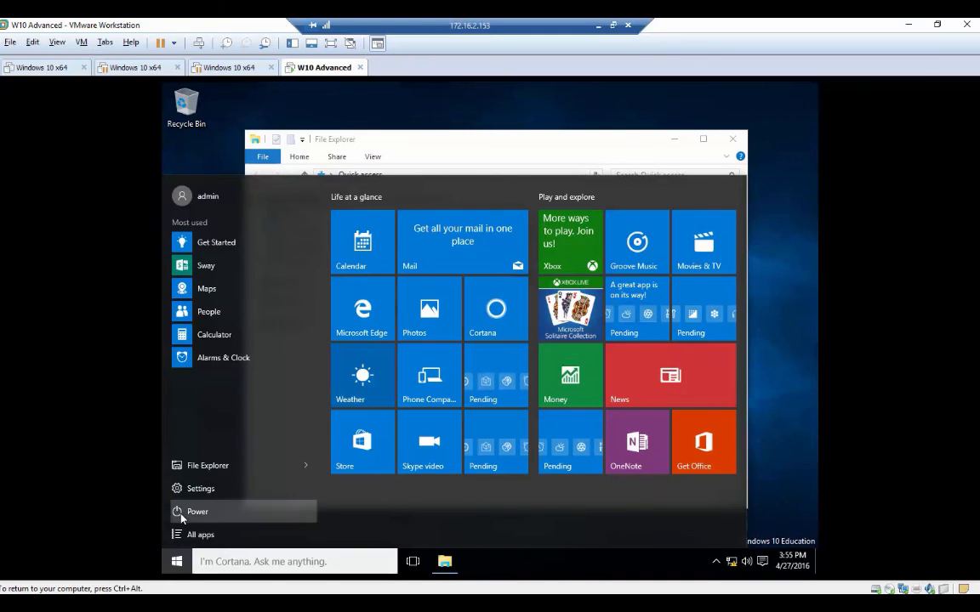
pyautogui.click(179, 511)
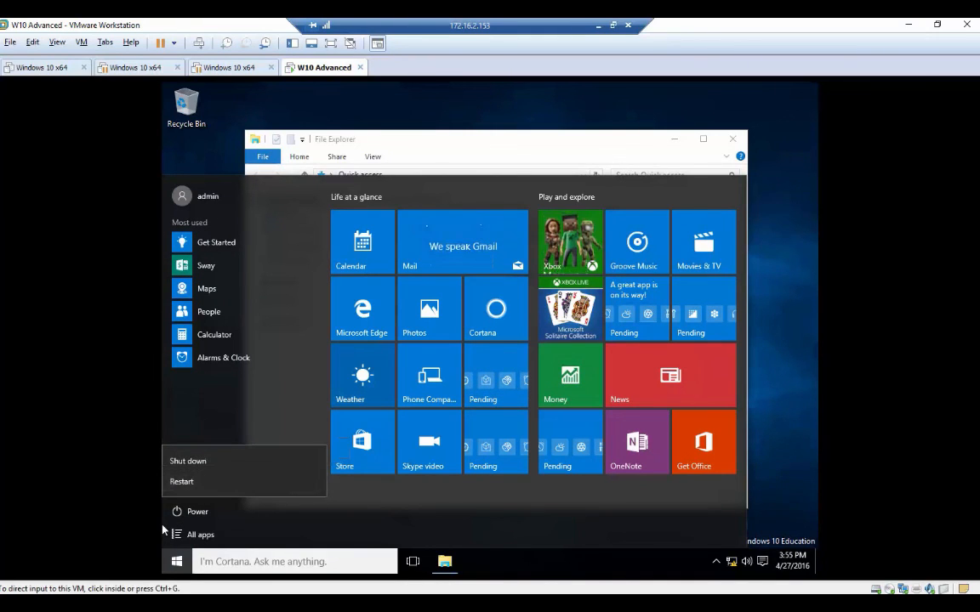
pyautogui.click(192, 135)
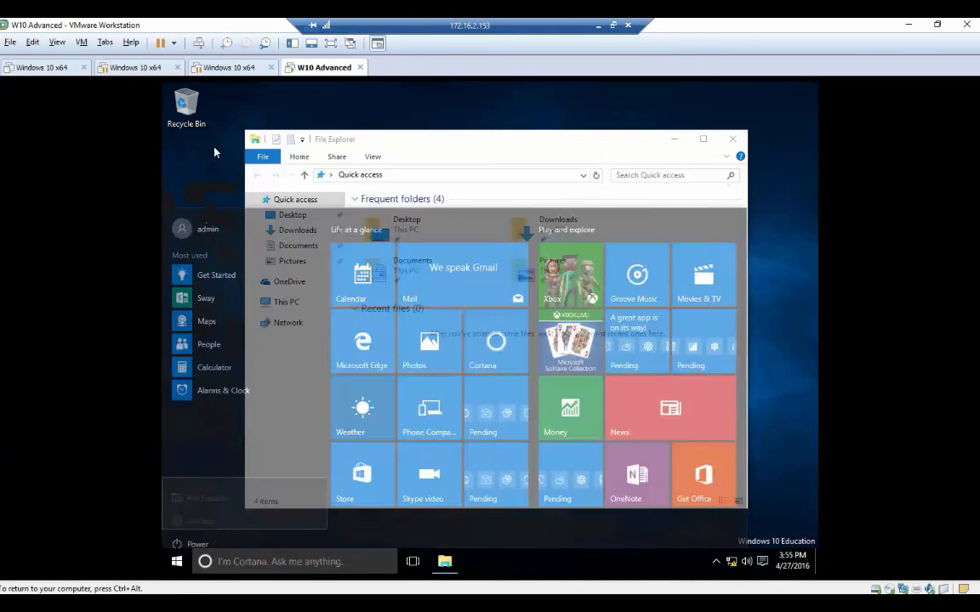
# Restart the guest with VM > Power > Restart Guest and confirm.
pyautogui.click(82, 43)
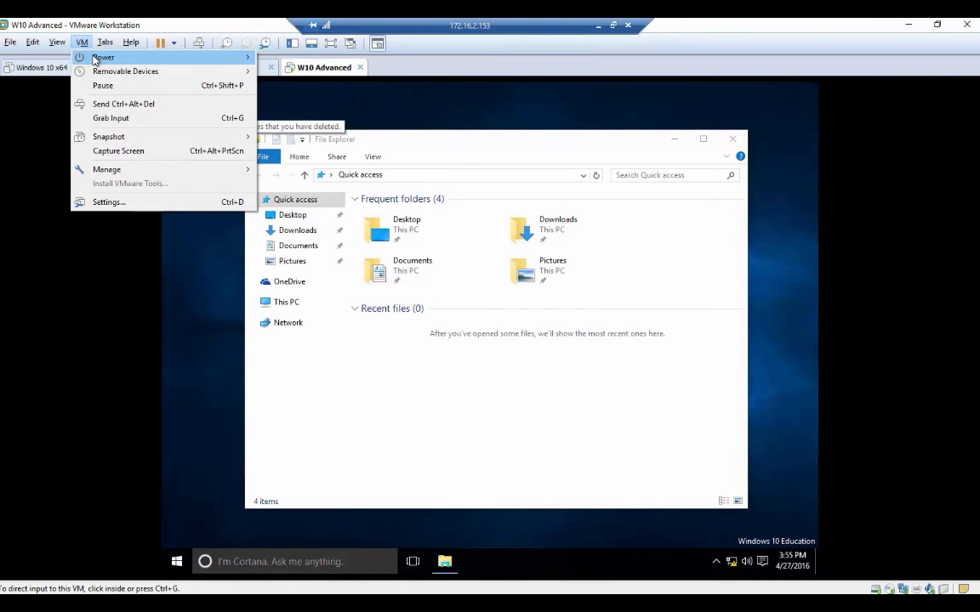
pyautogui.moveTo(93, 57)
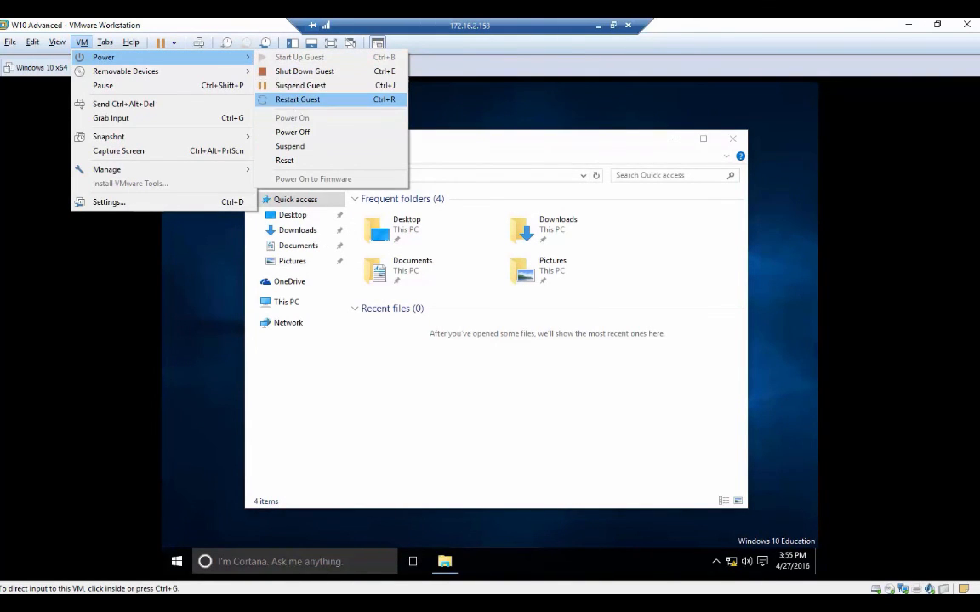
pyautogui.click(293, 99)
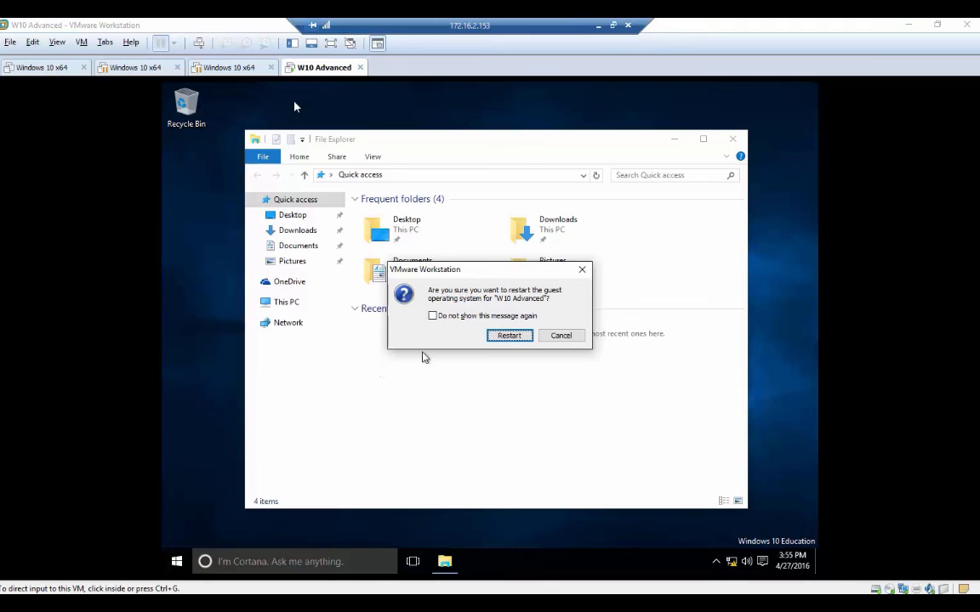
pyautogui.click(507, 337)
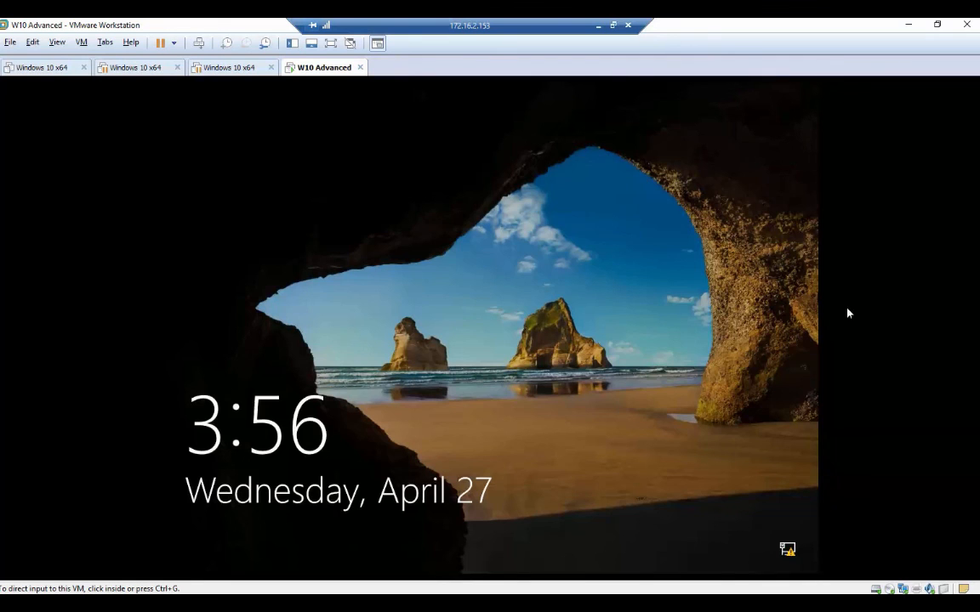
# Get past the lock screen and sign in as admin with the account password.
pyautogui.click(765, 282)
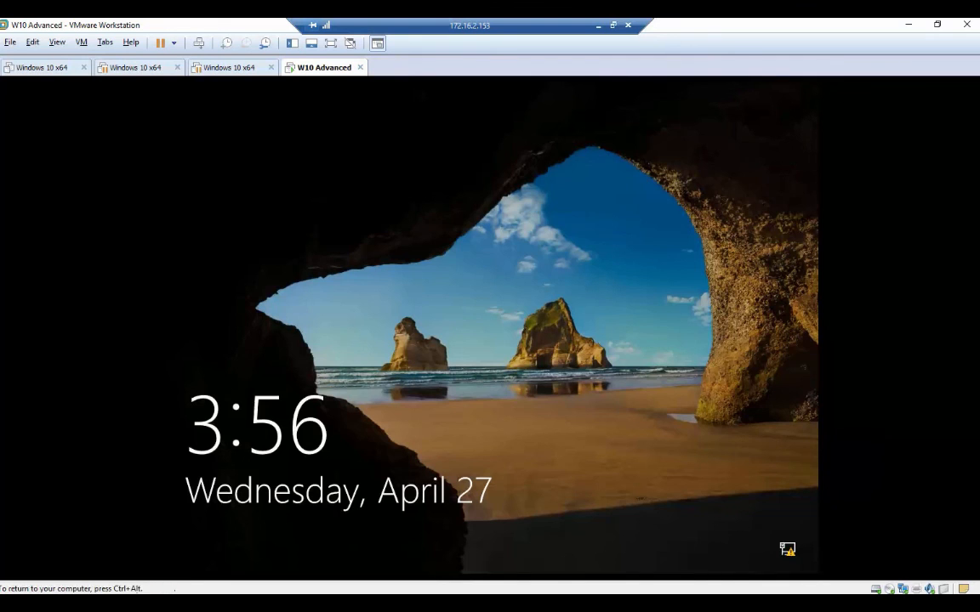
pyautogui.click(459, 333)
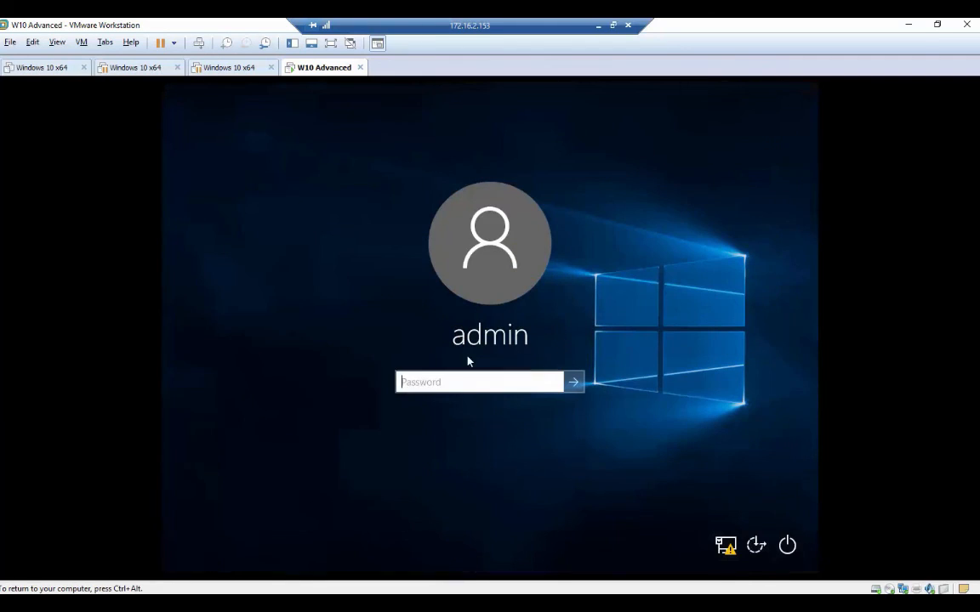
pyautogui.write('•••••••••••')
pyautogui.press('Return')
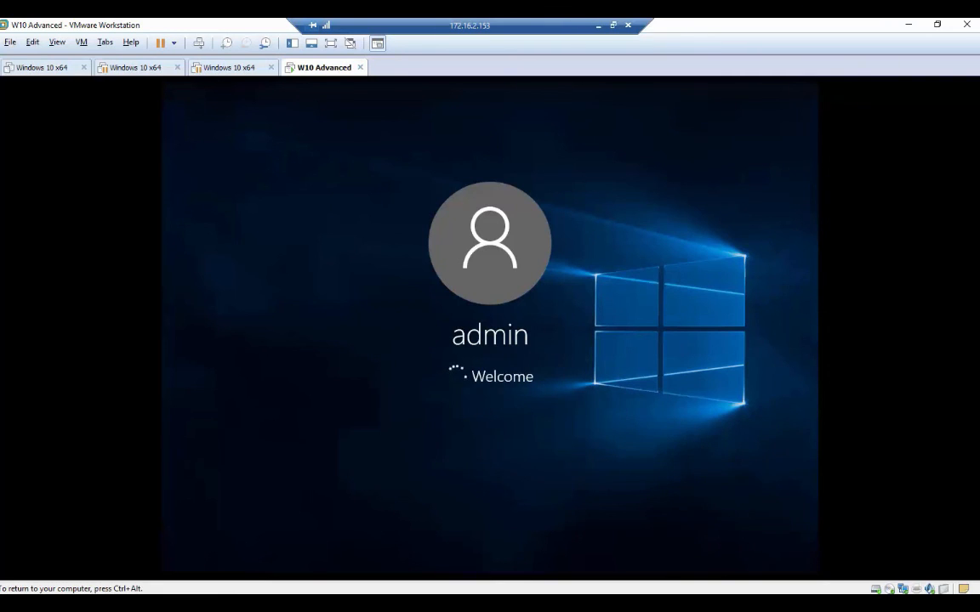
pyautogui.hotkey('ctrl', 'alt')
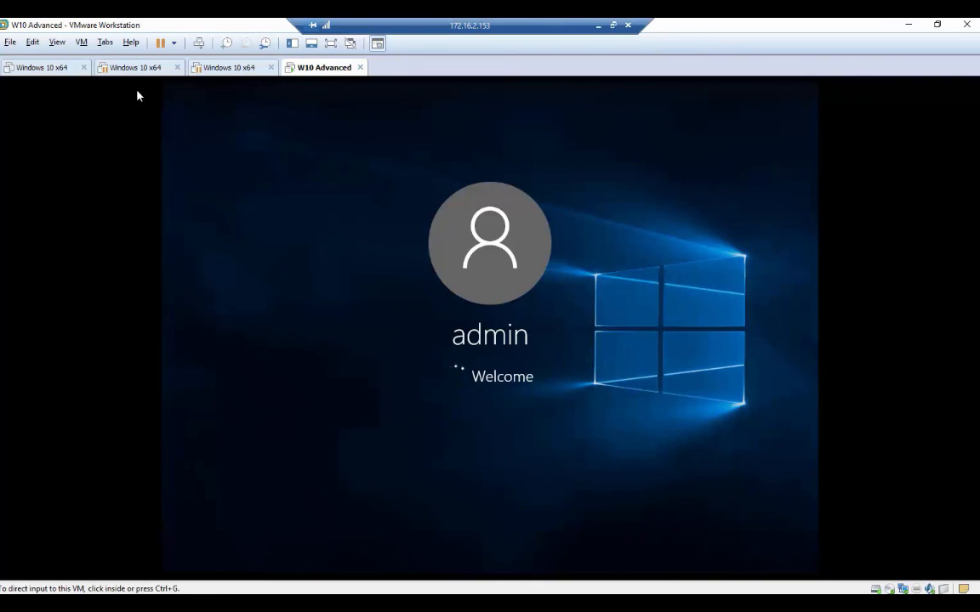
pyautogui.click(81, 42)
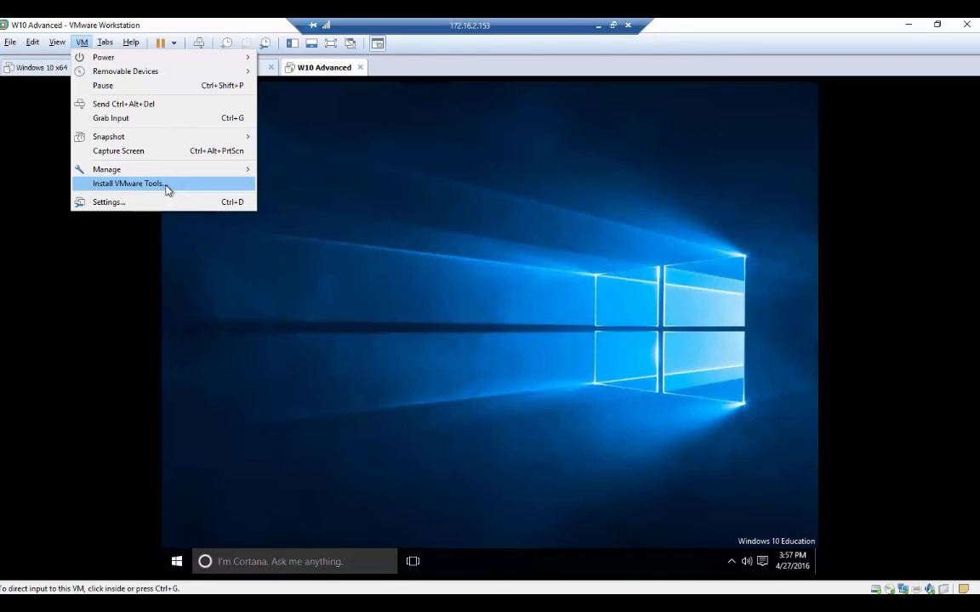
pyautogui.click(386, 264)
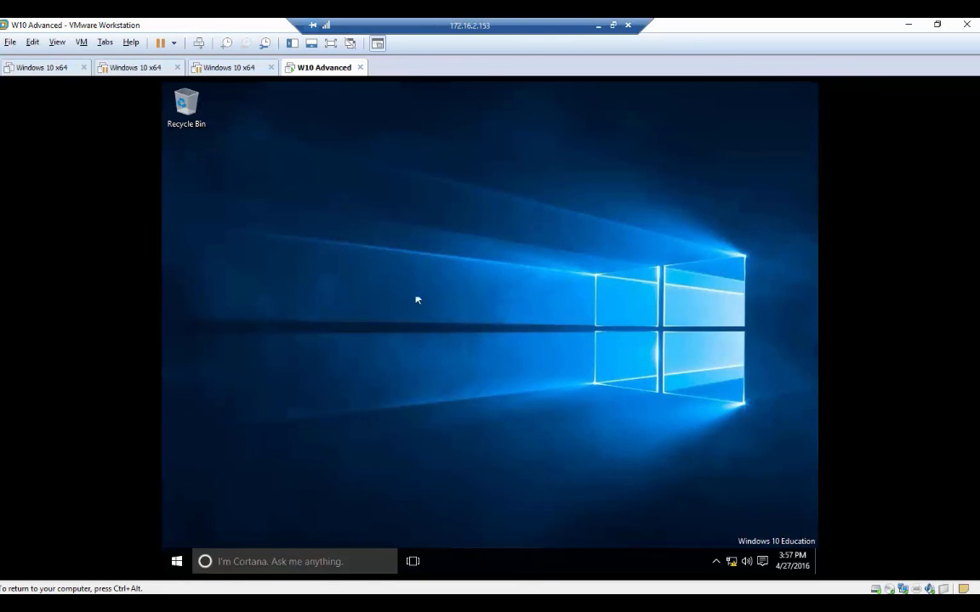
pyautogui.click(81, 41)
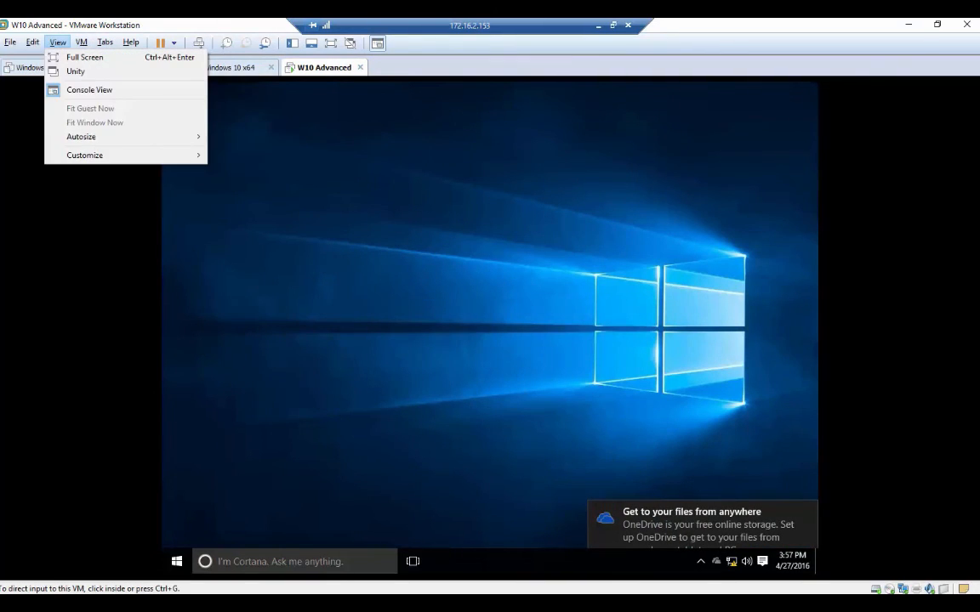
pyautogui.click(53, 44)
pyautogui.click(80, 42)
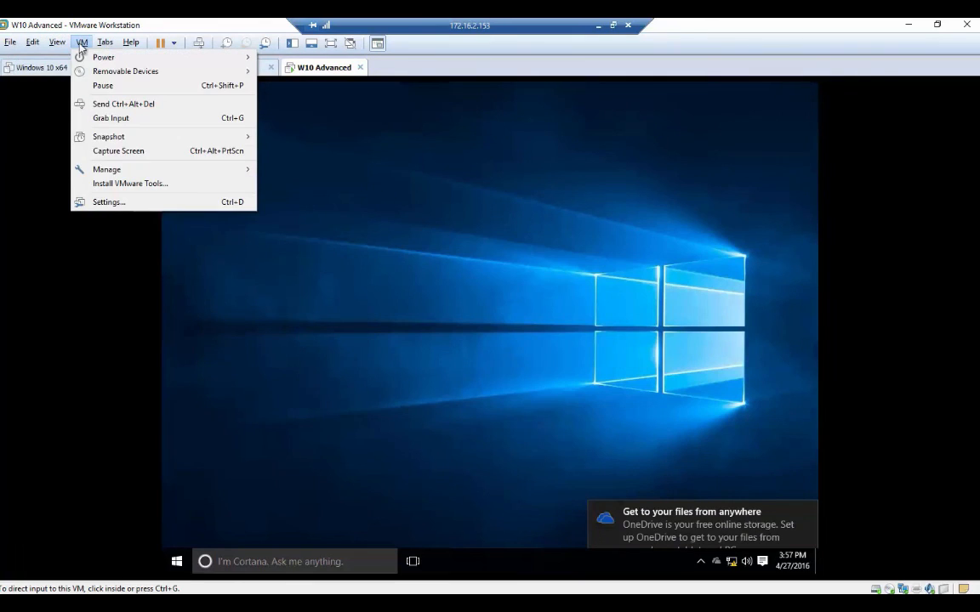
pyautogui.click(124, 184)
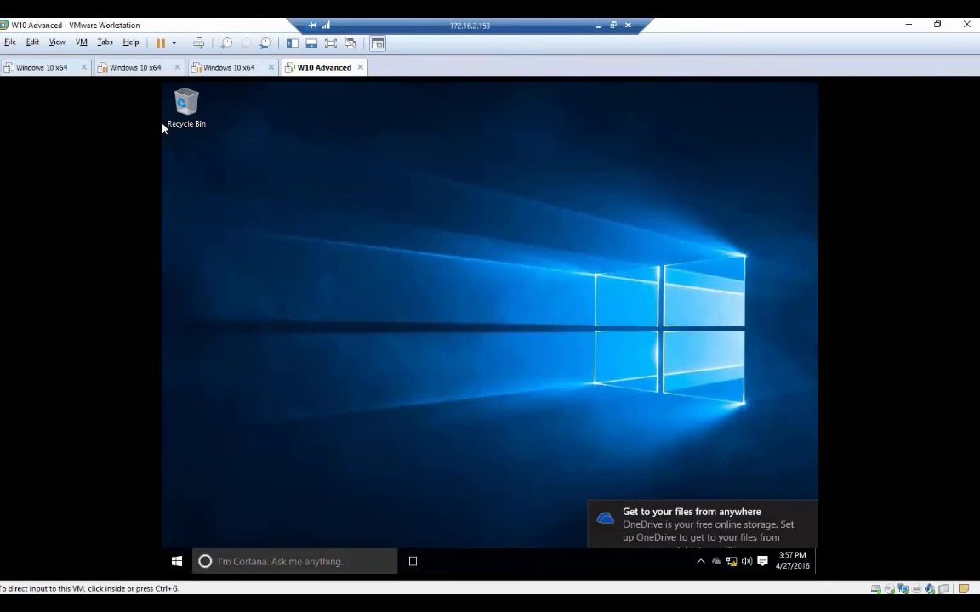